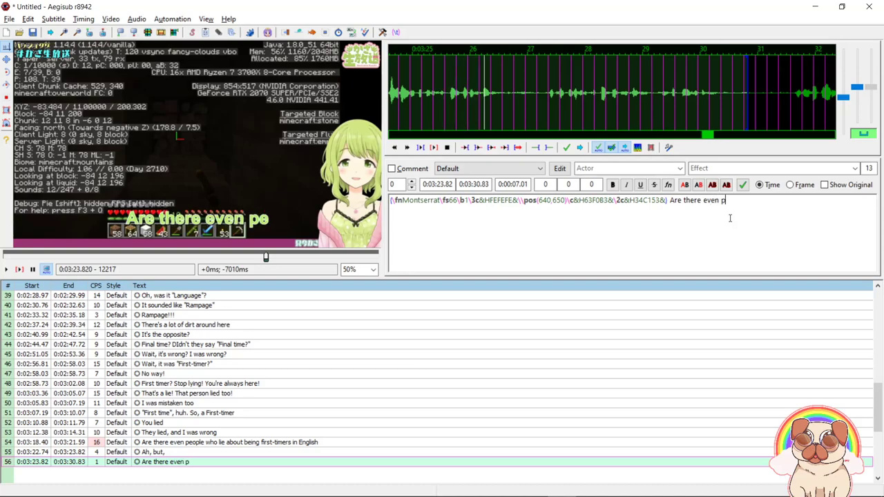
Complete line 56 as "Are there even people who lie about being first-timers Overseas?", end it at 0:03:27.28, and commit it.
type("lie a")
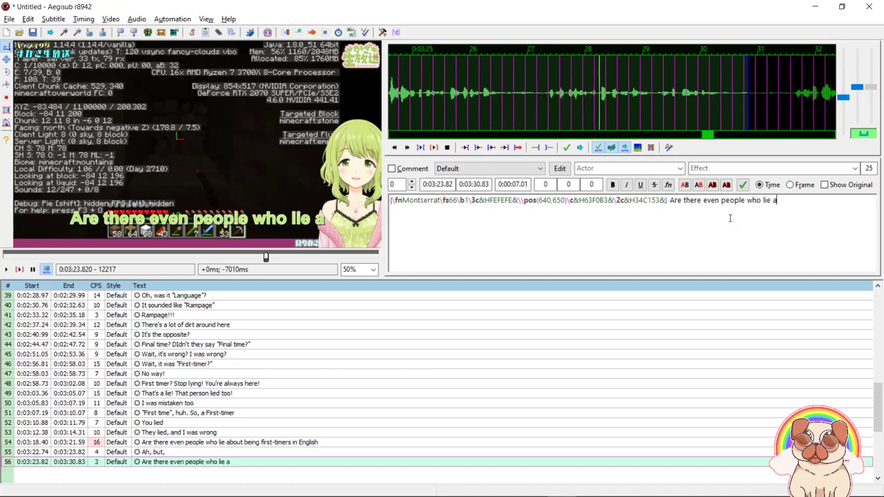
type("bout being first-timers")
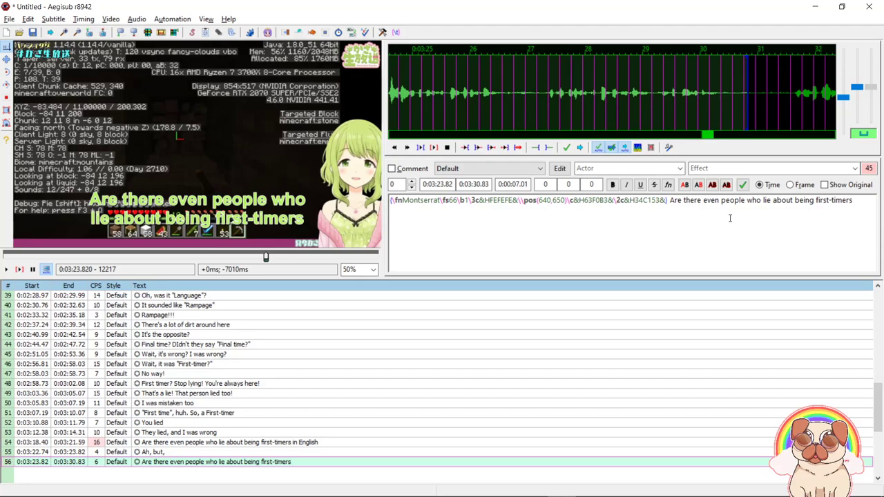
type("Over")
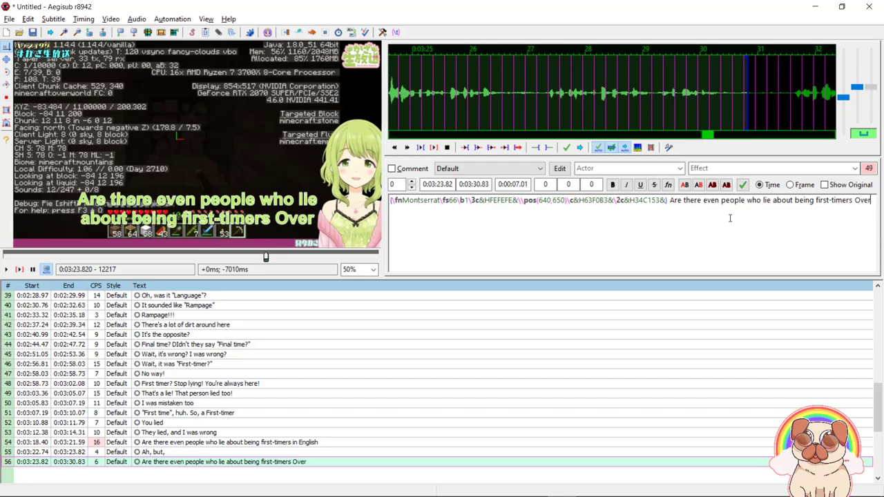
type("seas?")
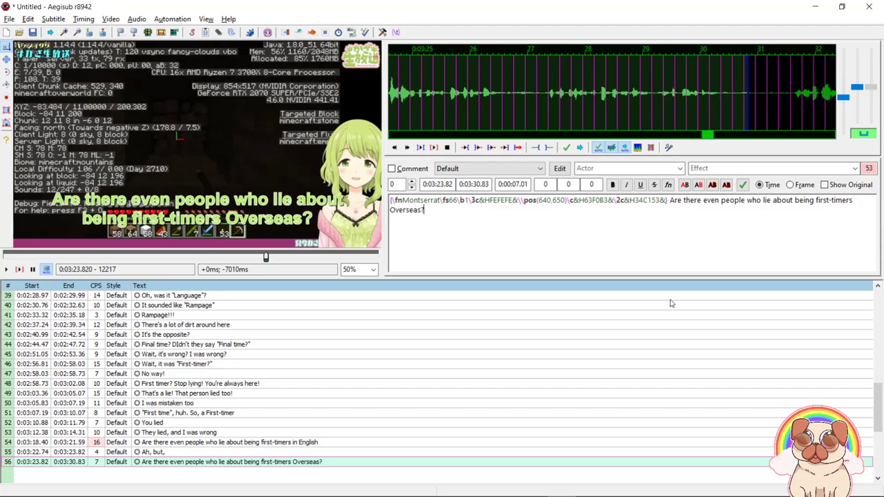
type("s")
right_click(543, 97)
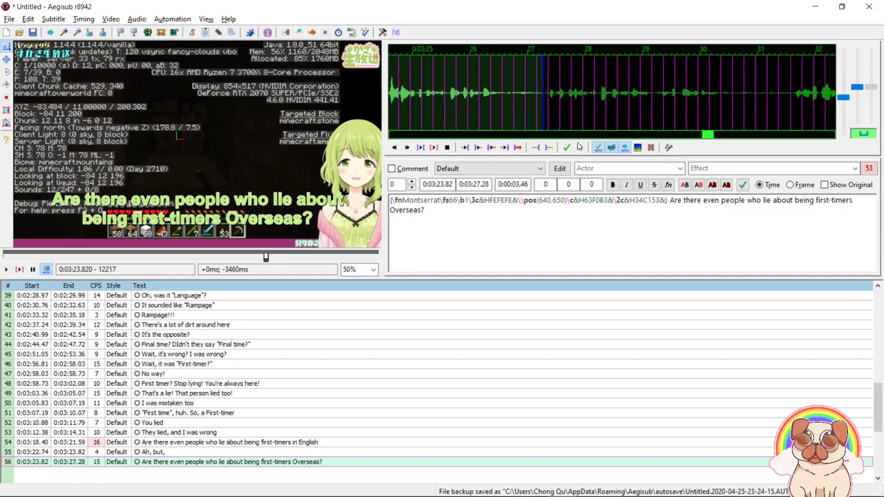
key("s")
key("g")
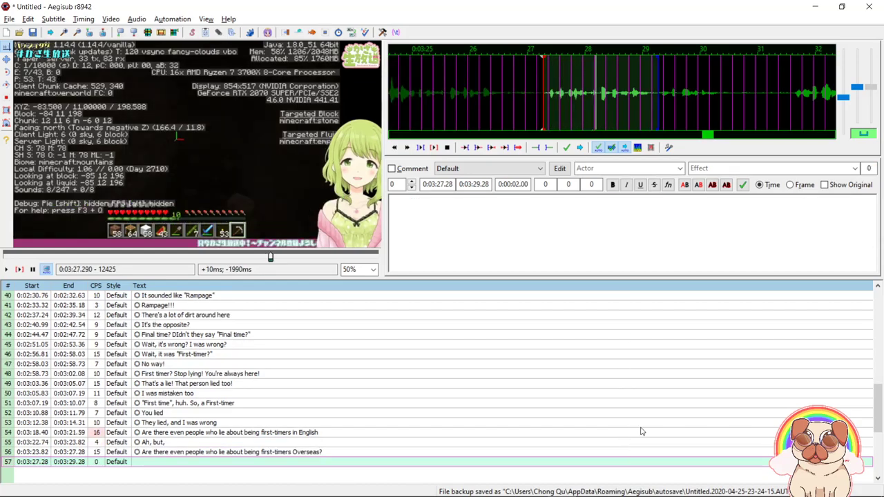
Set line 57's end time to 0:03:30.76 and insert the override tags {\fnMontserrat\fs66\b1\3c&HFEFEFE&\\pos(640,650)\c&H63F0B3&\2c&H34C153&}.
right_click(741, 99)
left_click(736, 236)
type("{\\fnMontserrat\\fs66\\b1\\3c&HFEFEFE&\\\\pos(640,650)\\c&H63F0B3&\\2c&H34C153&}")
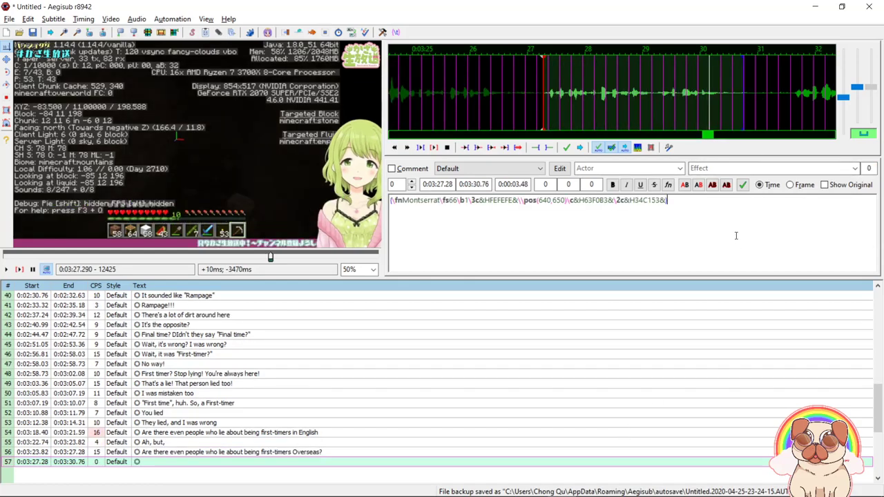
Enter "No, not even that - do they even say" after line 57's override tags, followed by an opening quotation mark.
type("No,")
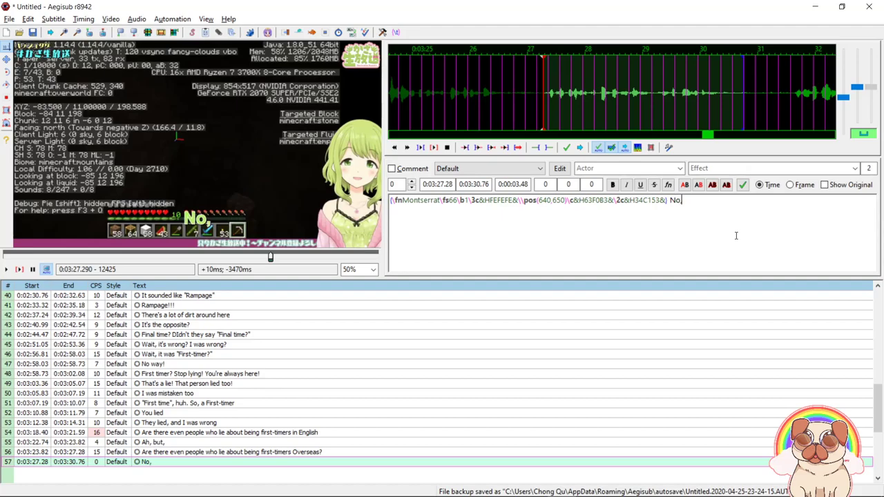
type(" not even the")
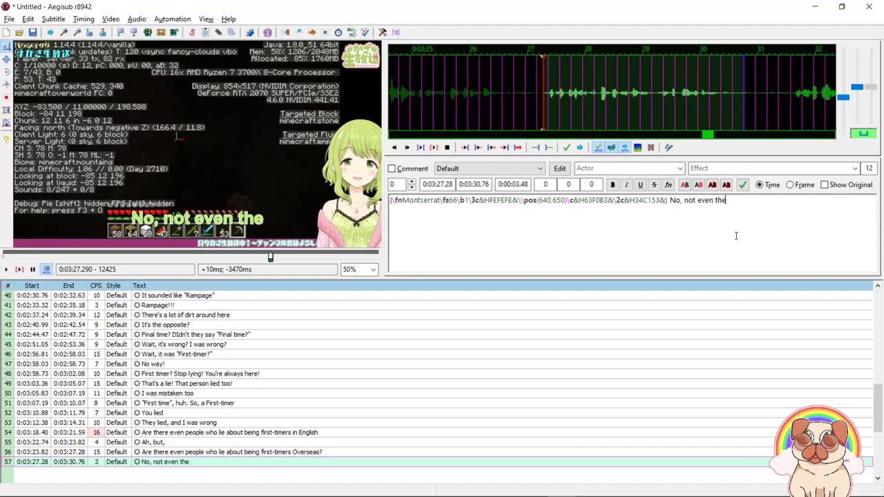
type(" lie")
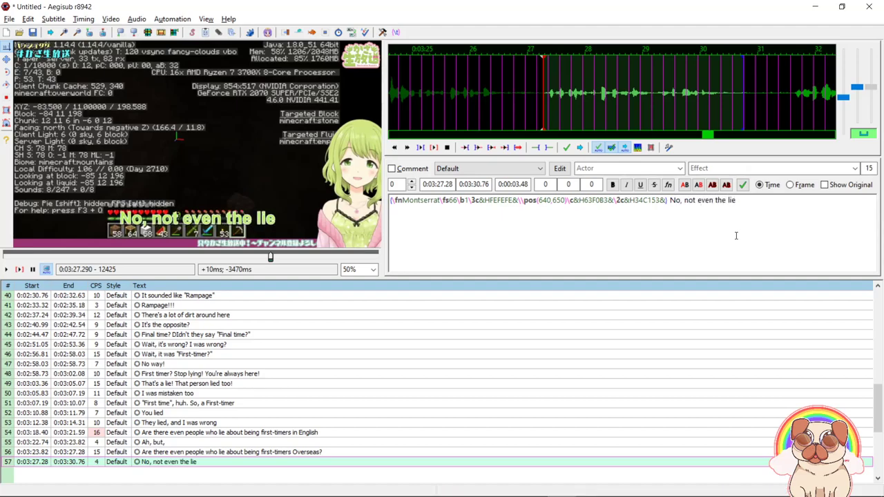
key("BackSpace")
key("BackSpace")
key("BackSpace")
key("BackSpace")
key("BackSpace")
type("at -")
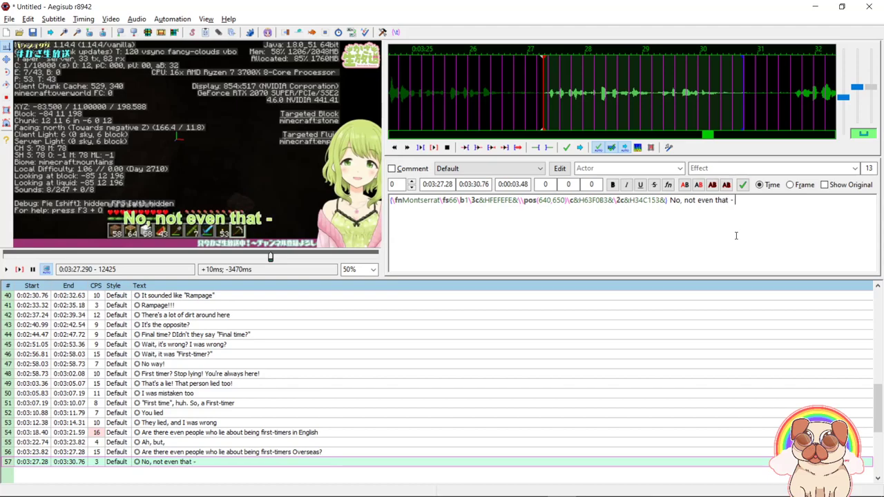
type(" do they even say \"\"")
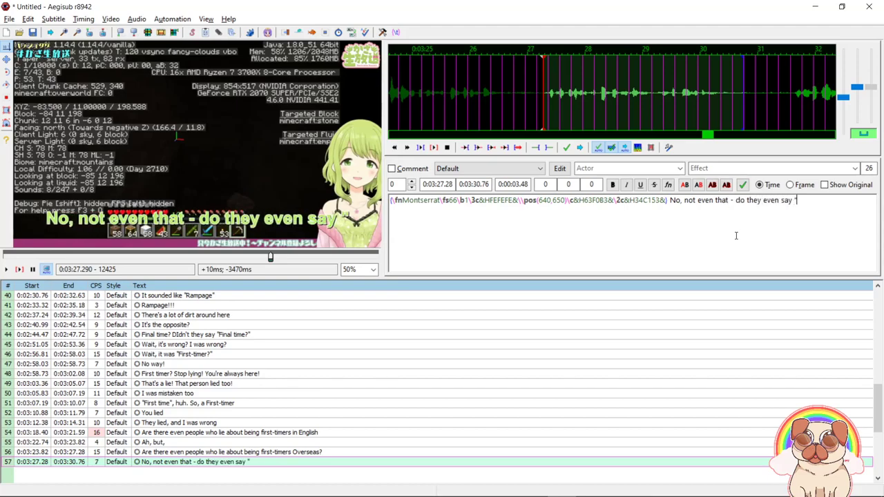
Finish line 57 with the quoted phrase "Hey, first time watching" and commit the line.
type("Hey, first time")
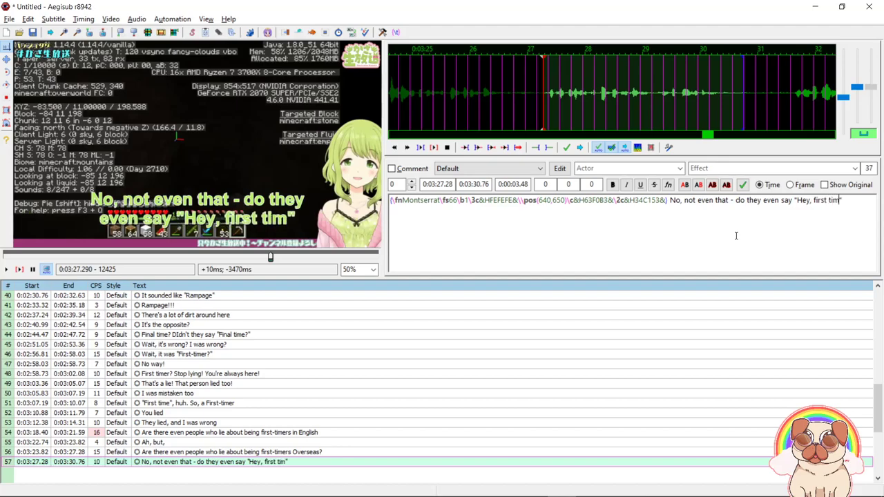
type(" here")
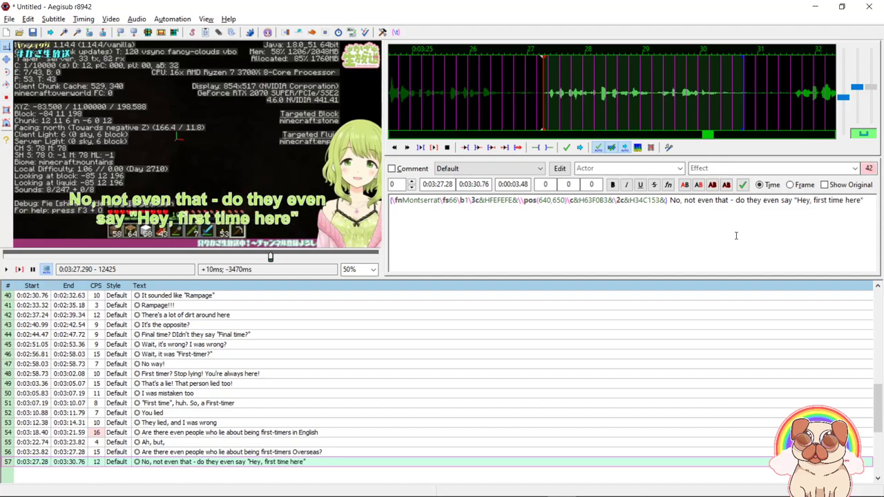
key("BackSpace")
key("BackSpace")
key("BackSpace")
key("BackSpace")
type("watching")
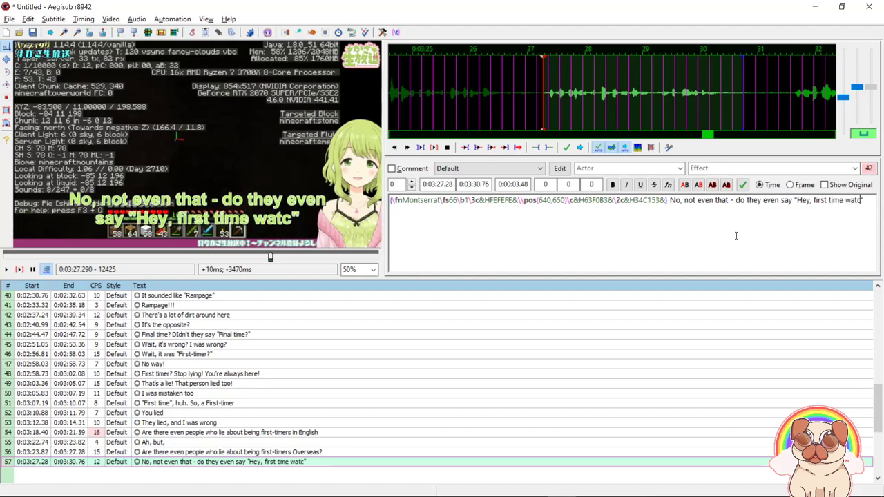
key("Return")
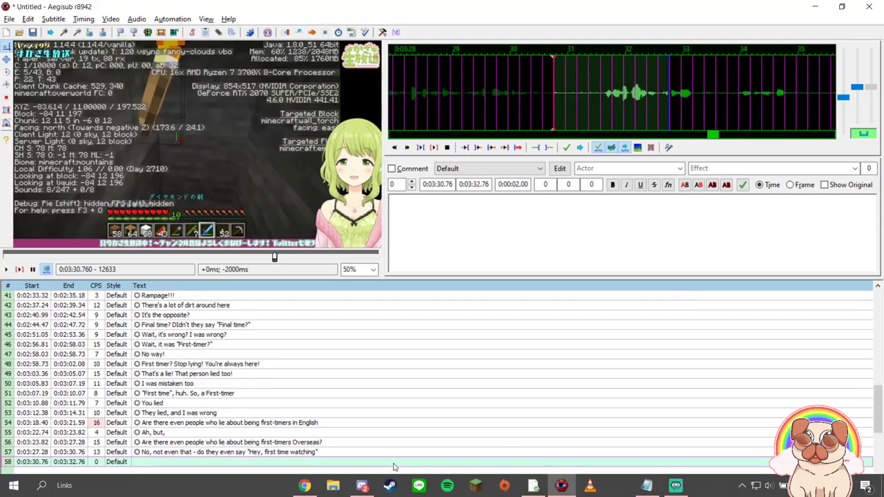
Switch to Discord, read the newest direct message about shifting subtitle times, and return to Aegisub.
key("ctrl+space")
key("alt+Tab")
key("alt+Tab")
key("alt+Tab")
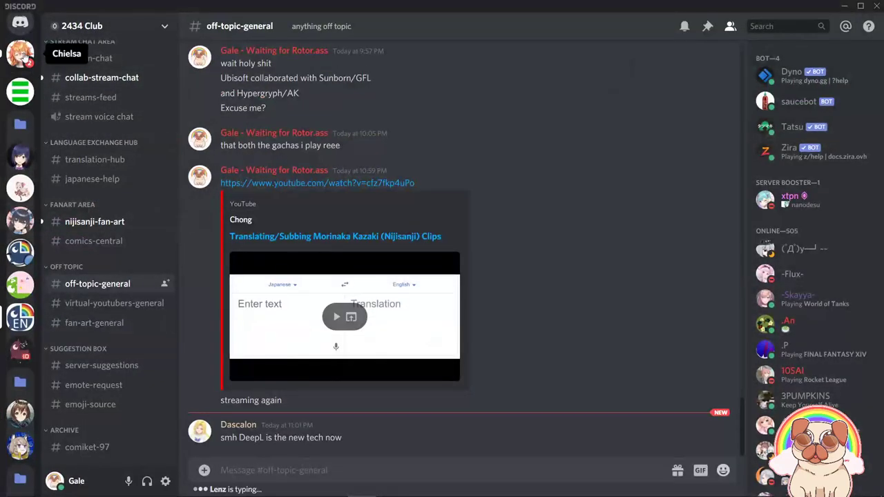
left_click(23, 55)
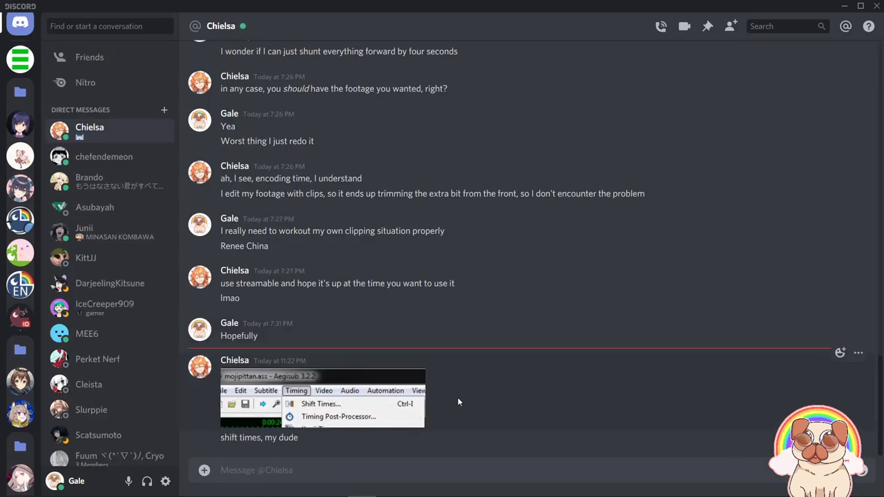
key("alt+Tab")
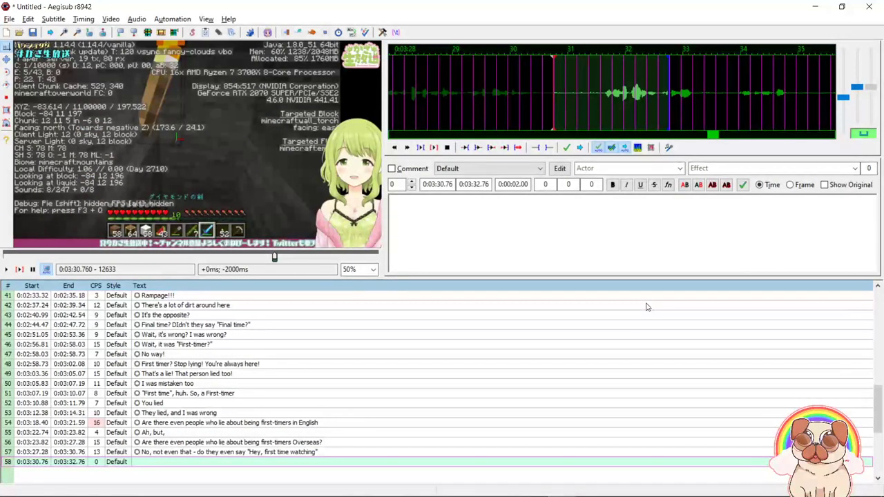
Extend line 58's end time to 0:03:33.40 and review the Shift Times options without applying a shift.
right_click(705, 90)
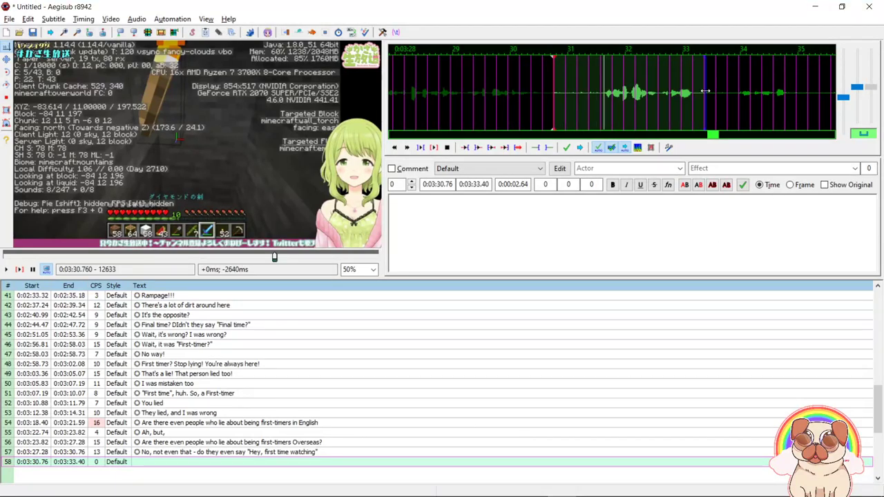
left_click(83, 19)
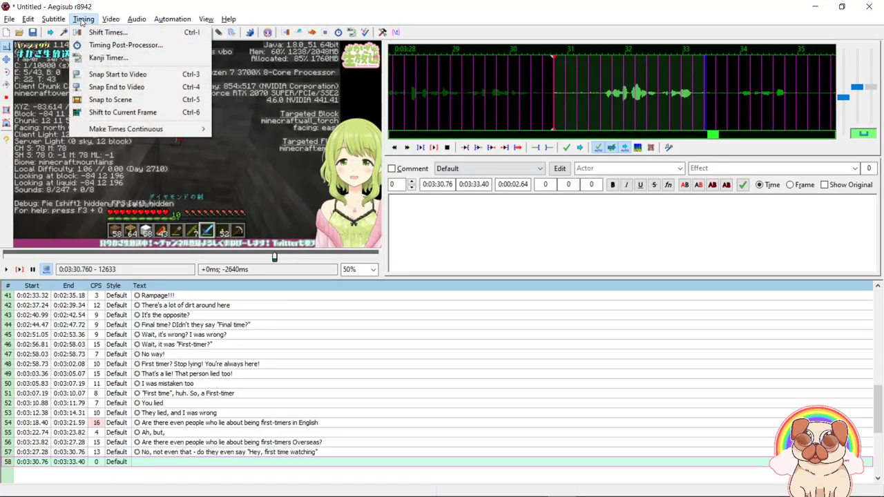
left_click(106, 33)
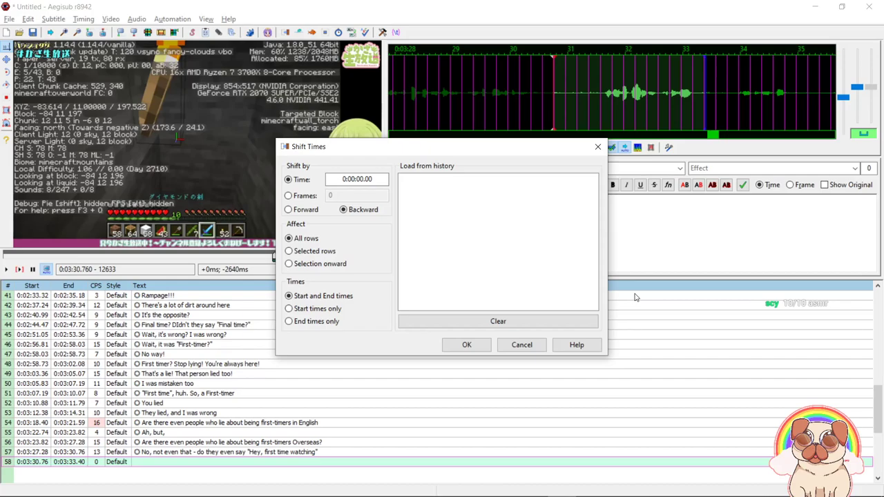
left_click(521, 345)
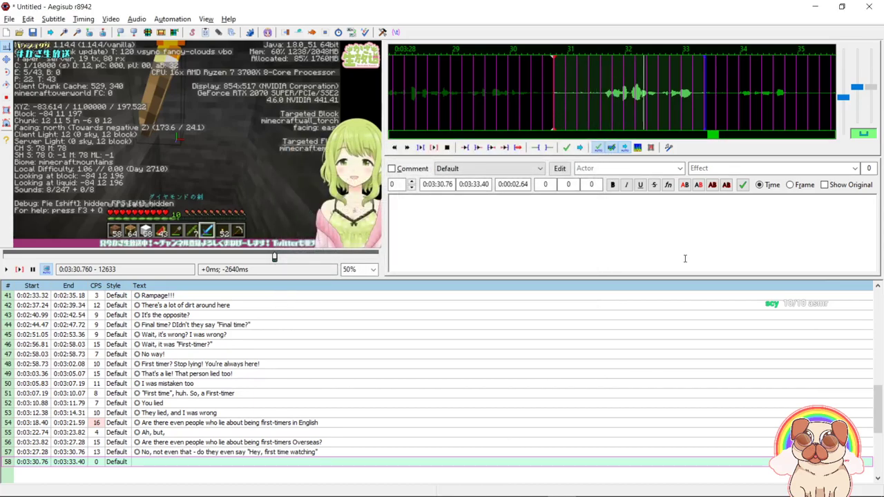
Extend line 58's end time to 0:03:33.83 and consult the existing subtitle script in Notepad.
right_click(730, 103)
right_click(730, 103)
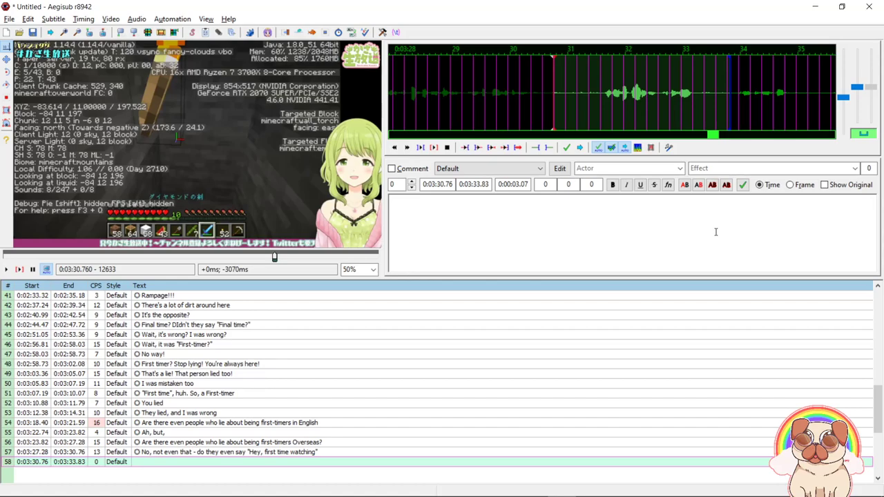
key("alt+Tab")
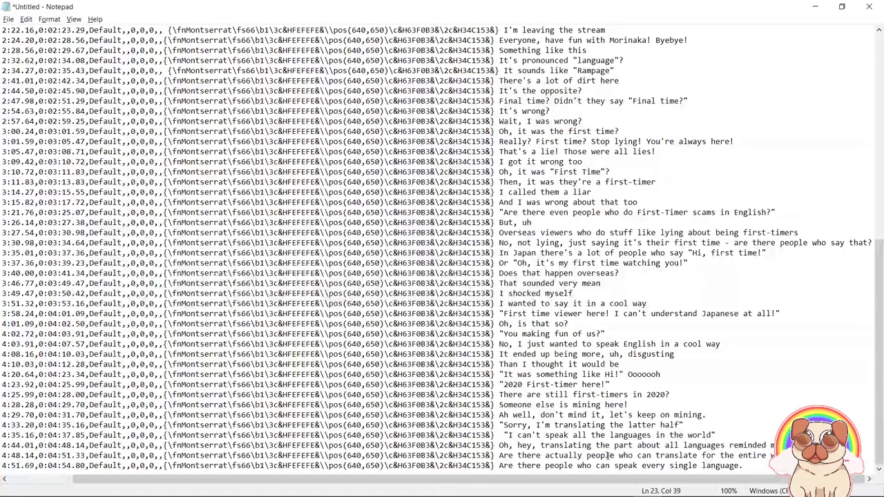
left_click(814, 7)
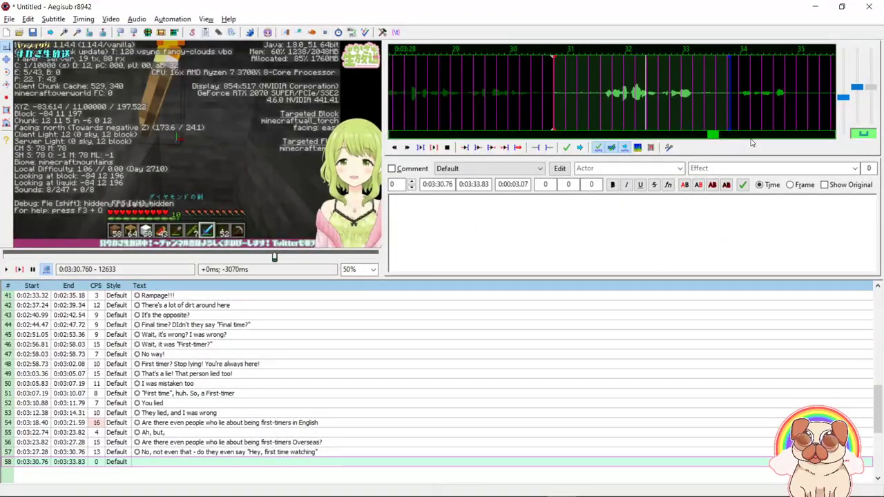
Time line 58 from 0:03:31.46 to 0:03:33.60 and insert the override tags {\fnMontserrat\fs66\b1\3c&HFEFEFE&\\pos(640,650)\c&H63F0B3&\2c&H34C153&}.
right_click(717, 97)
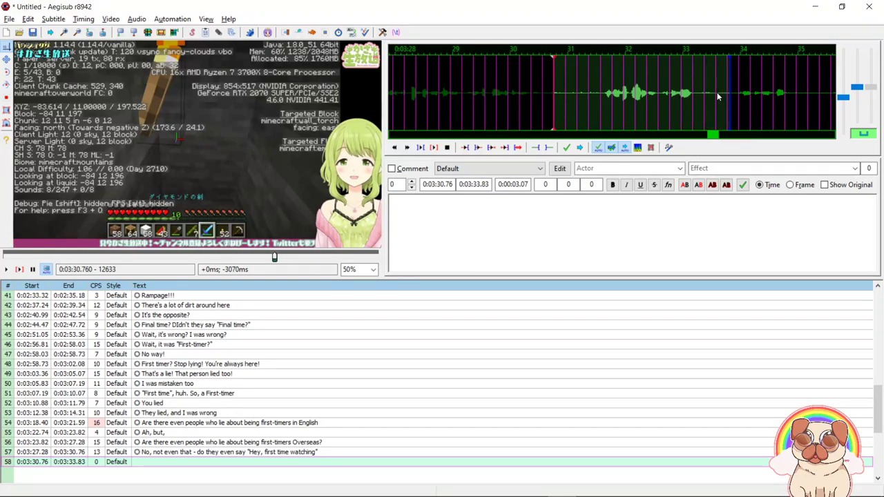
left_click(594, 98)
left_click(745, 237)
type("{\\fnMontserrat\\fs66\\b1\\3c&HFEFEFE&\\\\pos(640,650)\\c&H63F0B3&\\2c&H34C153&}")
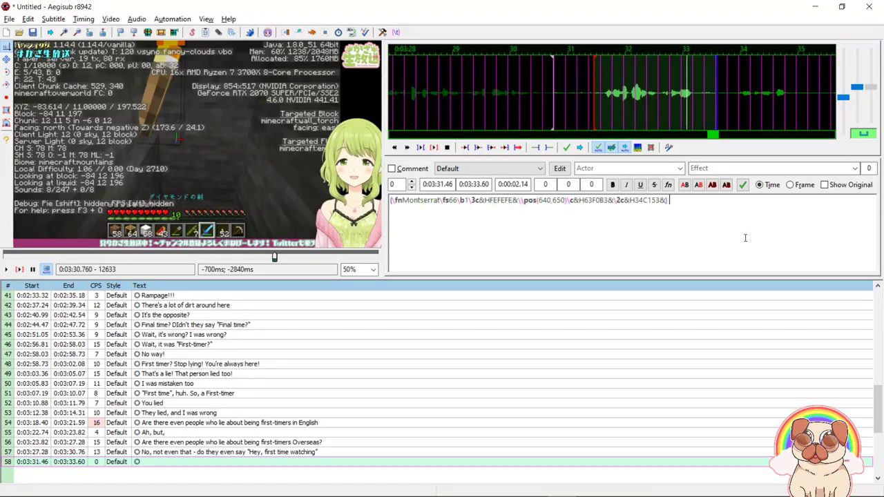
Enter line 58's text as: It's a thing in Japan, right? "Hey, first-timer here." and commit the line.
type("There")
key("BackSpace")
key("BackSpace")
key("BackSpace")
key("BackSpace")
key("BackSpace")
type("It's a thing in Japan, right")
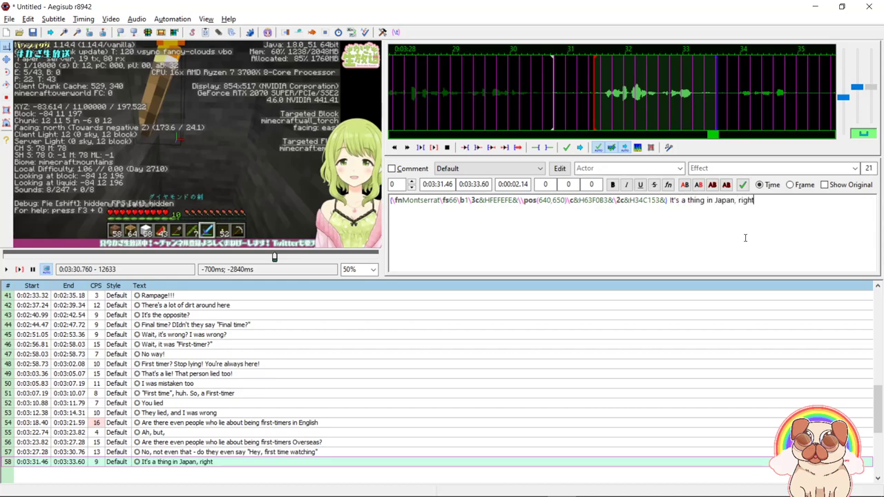
type("? \"\"")
key("Left")
type("Hey, first-ti")
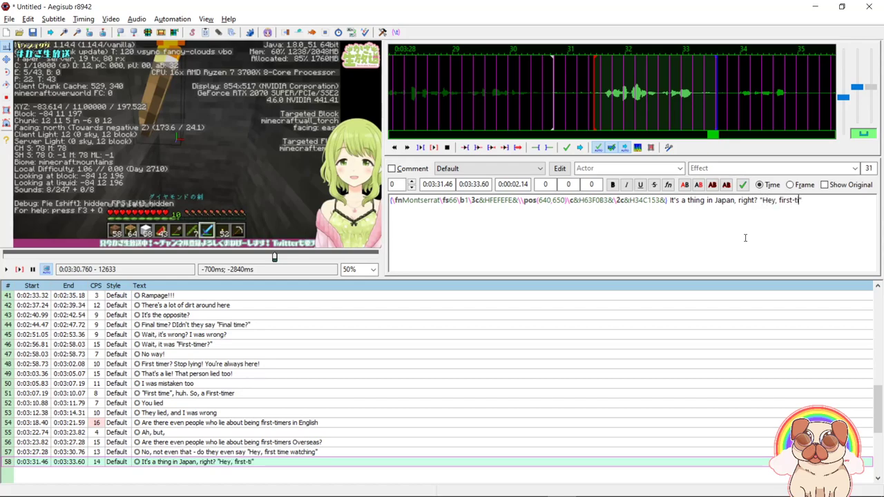
type("mer here.")
key("Return")
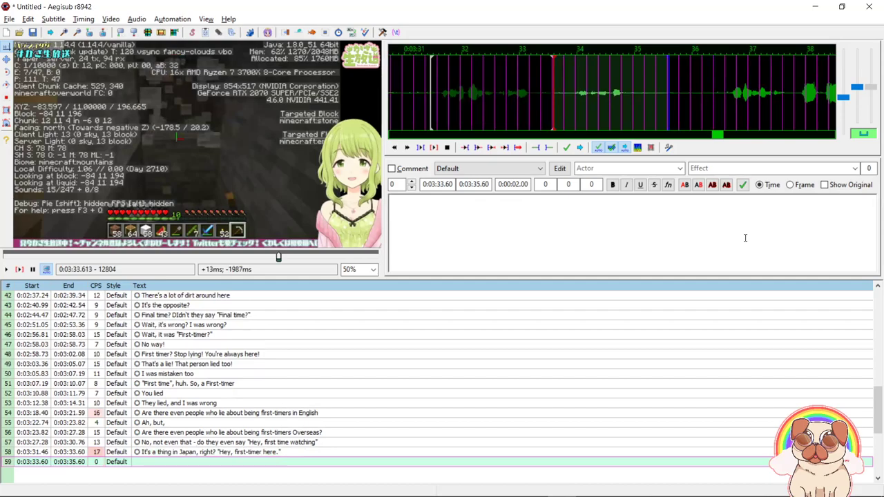
Reselect line 58, extend its end time to 0:03:33.88, and commit the change.
left_click(604, 450)
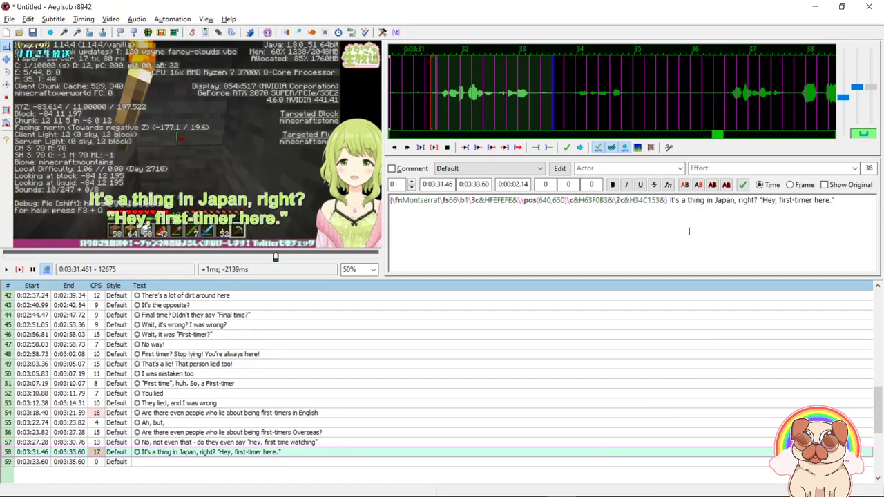
left_click_drag(567, 99, 568, 99)
key("Return")
Time line 59 from 0:03:34.01 to 0:03:35.17 and insert the override tags {\fnMontserrat\fs66\b1\3c&HFEFEFE&\\pos(640,650)\c&H63F0B3&\2c&H34C153&}.
left_click(577, 98)
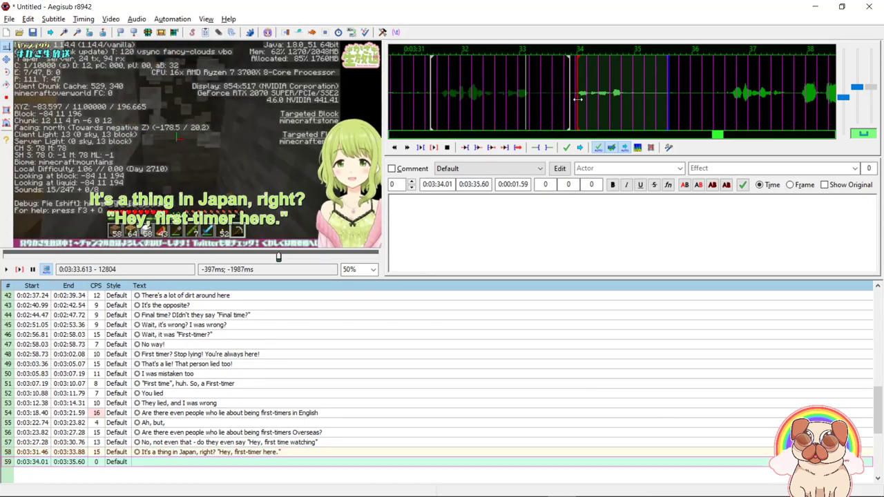
right_click(644, 91)
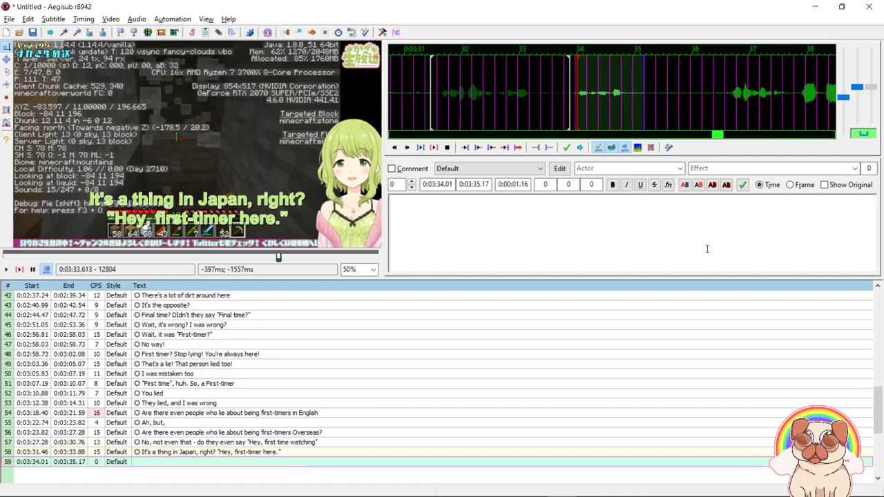
type("{\\fnMontserrat\\fs66\\b1\\3c&HFEFEFE&\\\\pos(640,650)\\c&H63F0B3&\\2c&H34C153&}")
Enter "First time watching you" in quotation marks as line 59's text, extend its end time to 0:03:35.42, and commit the line.
type("\"\"")
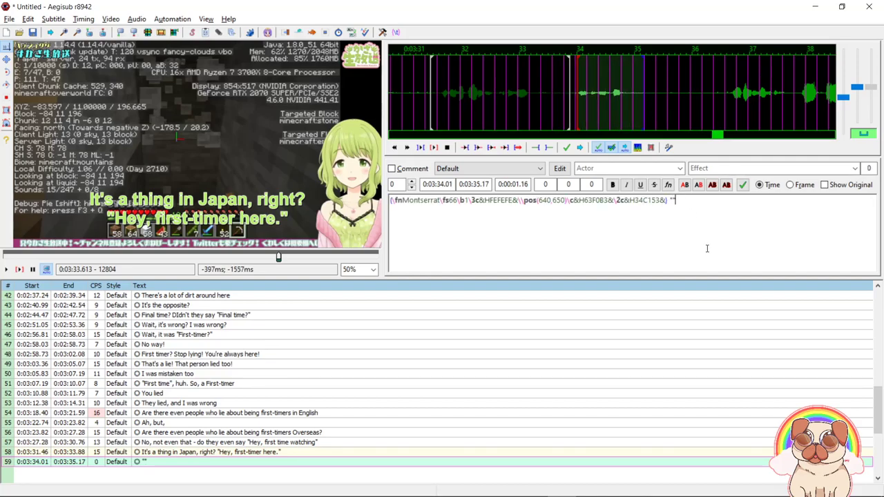
type("First time watchi")
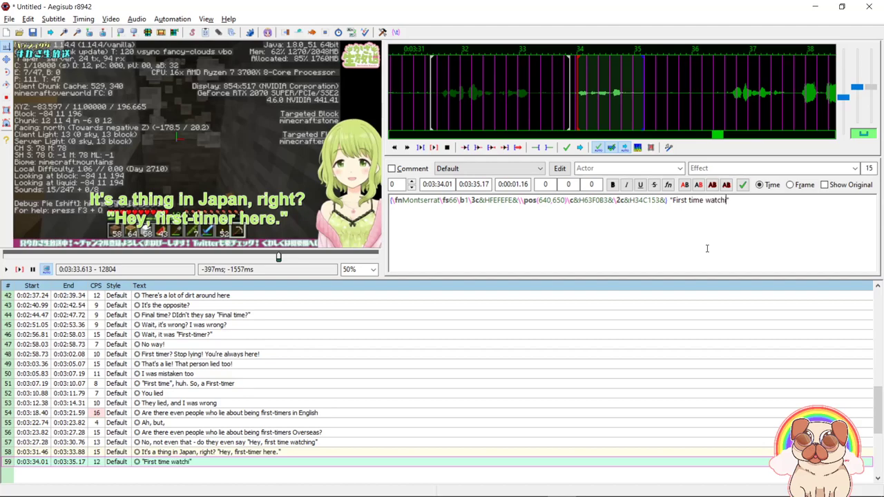
type("ng you")
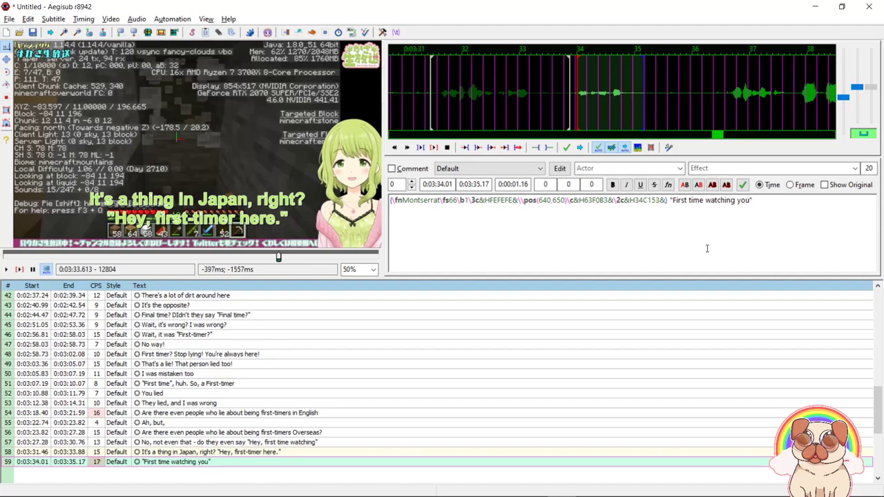
right_click(659, 104)
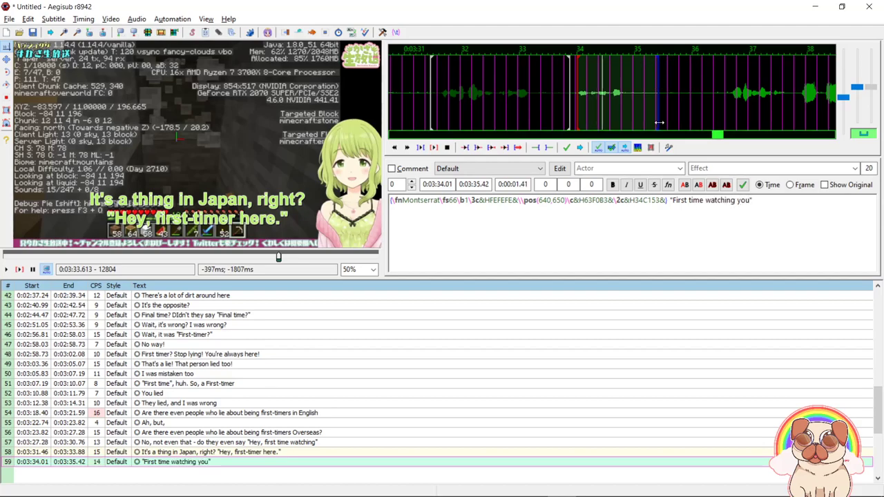
key("Return")
Time line 60 from 0:03:36.37 to 0:03:37.85 and insert the override tags {\fnMontserrat\fs66\b1\3c&HFEFEFE&\\pos(640,650)\c&H63F0B3&\2c&H34C153&}.
right_click(822, 105)
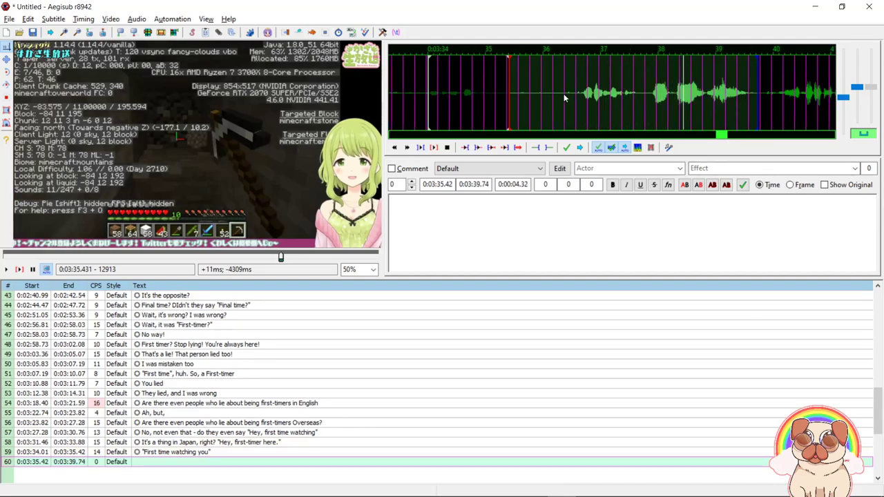
left_click(565, 97)
right_click(649, 97)
type("{\\fnMontserrat\\fs66\\b1\\3c&HFEFEFE&\\\\pos(640,650)\\c&H63F0B3&\\2c&H34C153&}")
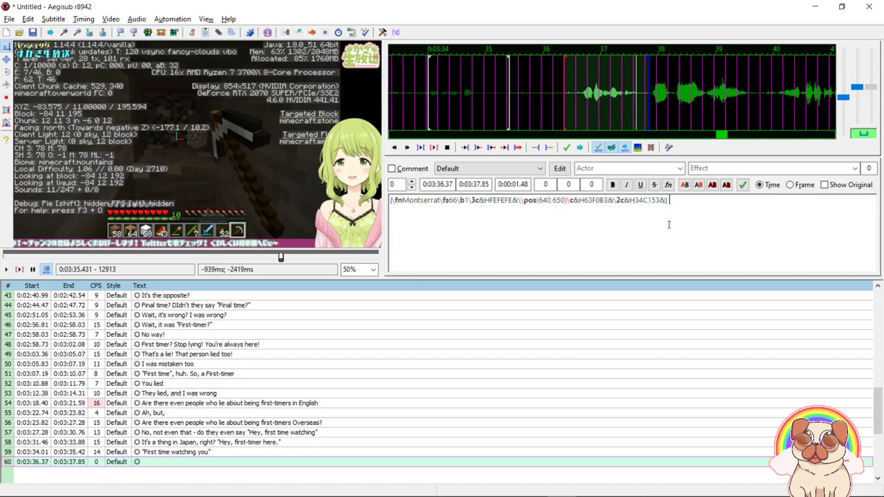
type("Are there people")
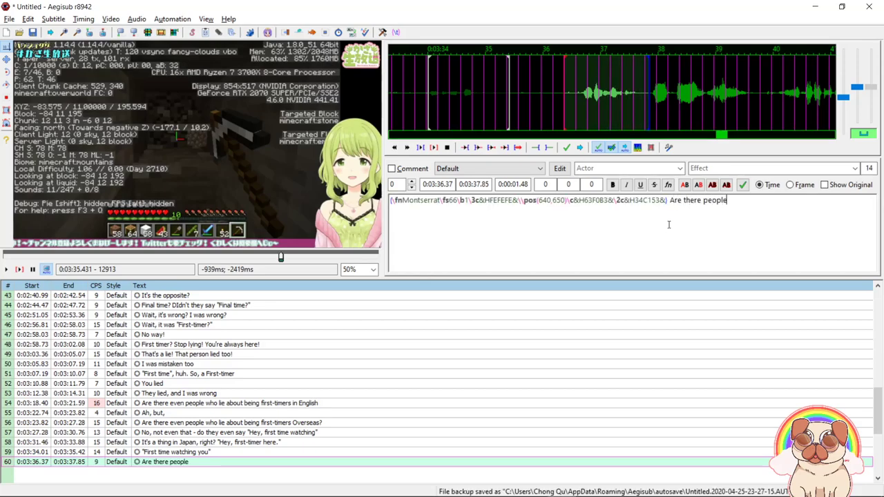
type(" overseas who do t")
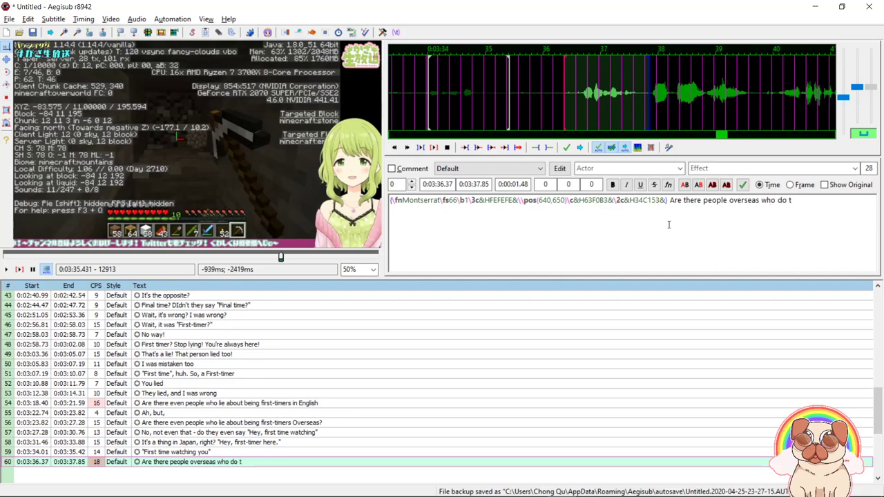
type("he same")
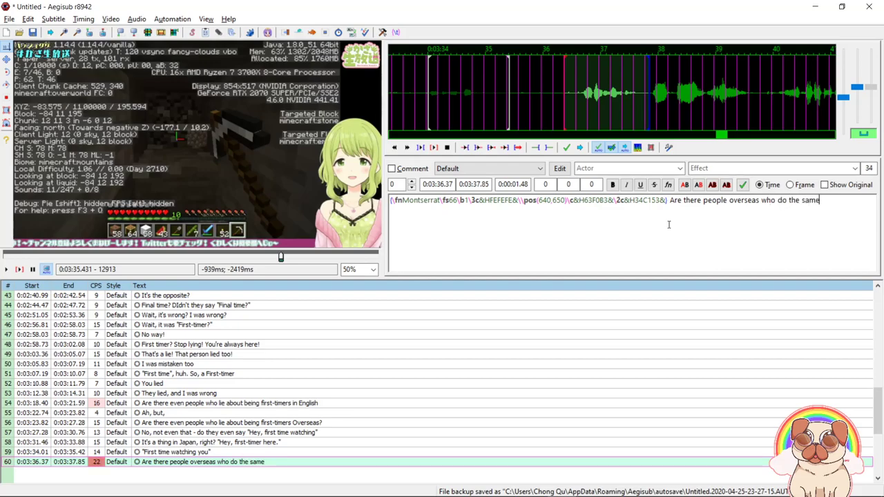
key("BackSpace")
key("BackSpace")
key("BackSpace")
key("BackSpace")
key("BackSpace")
key("BackSpace")
key("BackSpace")
key("BackSpace")
key("BackSpace")
key("BackSpace")
key("BackSpace")
key("BackSpace")
key("BackSpace")
key("BackSpace")
key("BackSpace")
key("BackSpace")
key("BackSpace")
key("BackSpace")
key("BackSpace")
key("BackSpace")
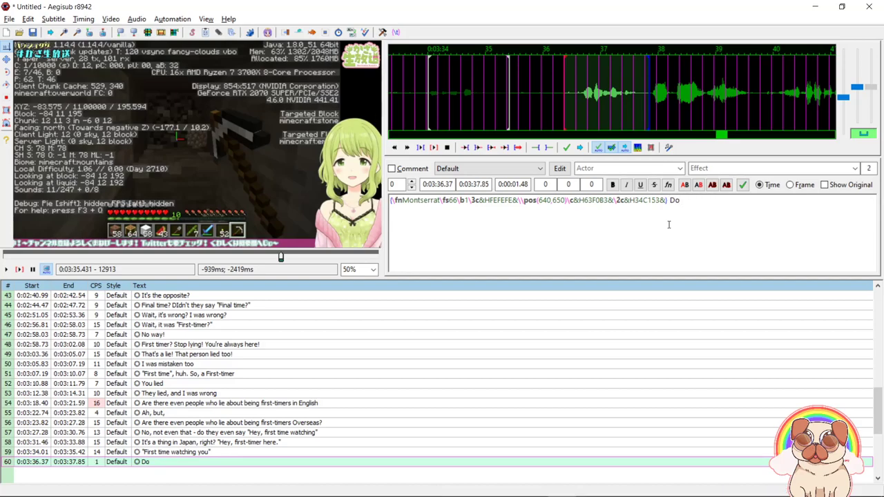
Enter line 60's text as: Do foreigners do that too, and commit the line.
type("foreigners do that too")
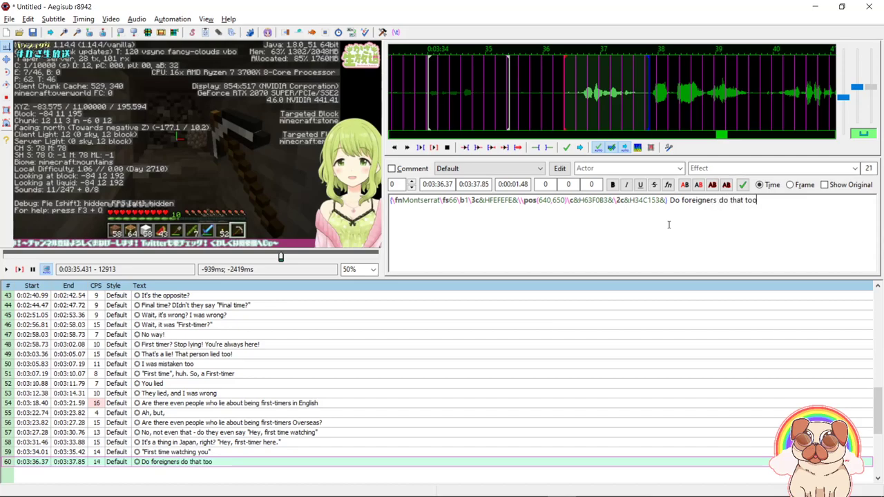
key("Return")
Raise the system volume to 36 and listen to the opening of line 61, shortening its end time to 0:03:38.22.
key("s")
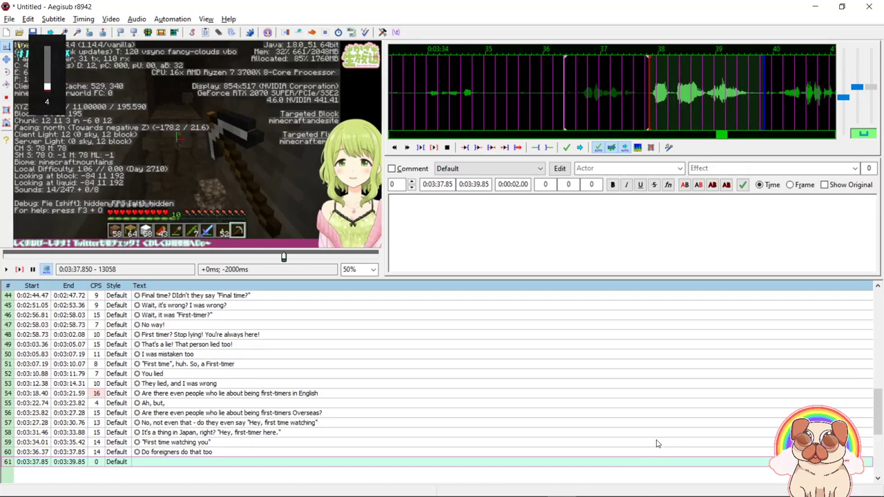
key("XF86AudioRaiseVolume")
key("XF86AudioRaiseVolume")
key("XF86AudioRaiseVolume")
key("XF86AudioRaiseVolume")
key("XF86AudioRaiseVolume")
key("XF86AudioRaiseVolume")
key("XF86AudioRaiseVolume")
key("XF86AudioRaiseVolume")
key("XF86AudioRaiseVolume")
key("XF86AudioRaiseVolume")
key("XF86AudioRaiseVolume")
key("XF86AudioRaiseVolume")
key("XF86AudioRaiseVolume")
key("XF86AudioRaiseVolume")
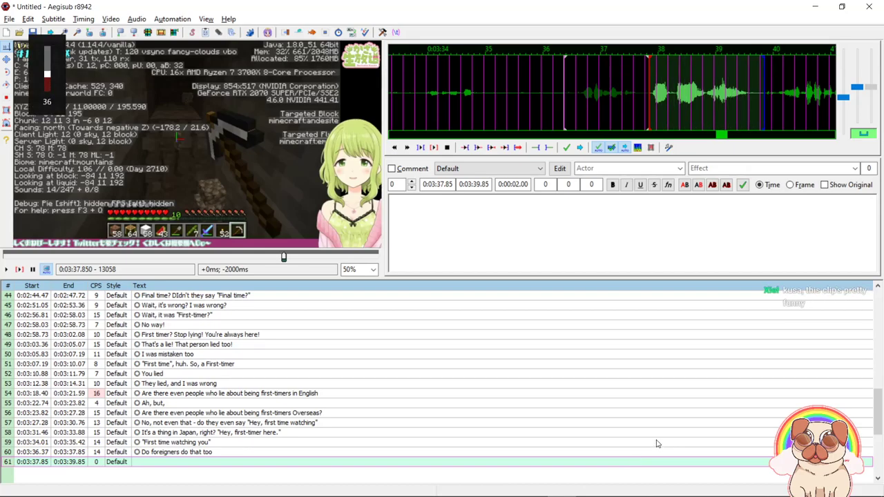
right_click(679, 96)
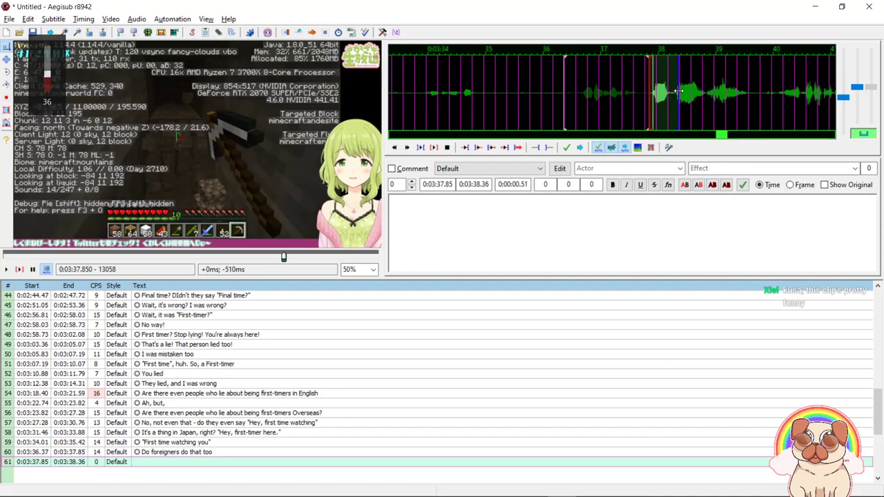
right_click(669, 97)
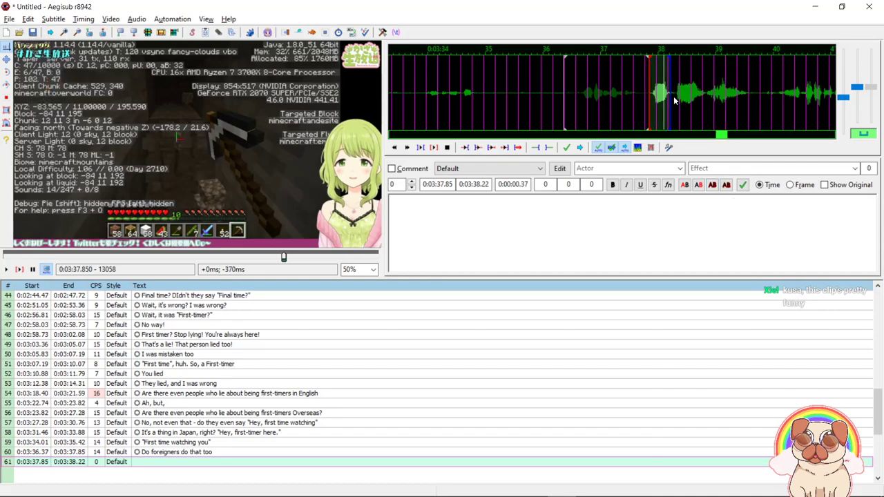
key("XF86AudioRaiseVolume")
Set line 61's end time to 0:03:39.83, lower the system volume to 8, and replay the line.
right_click(762, 92)
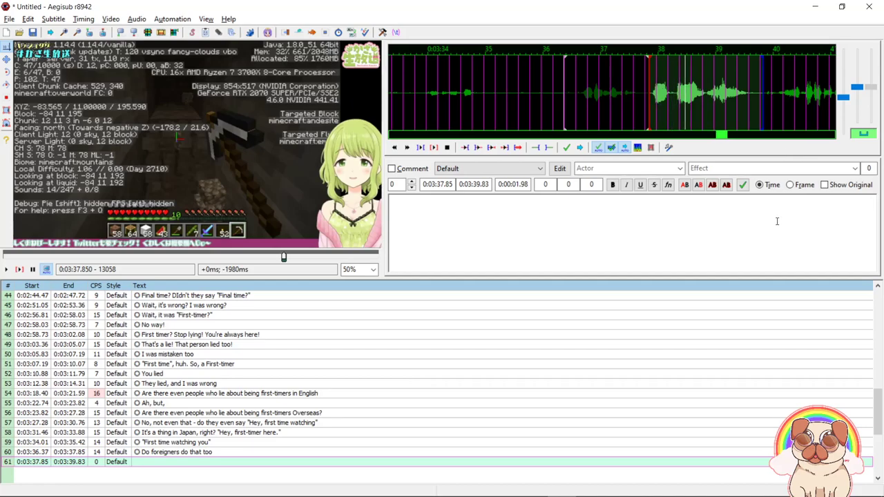
key("XF86AudioLowerVolume")
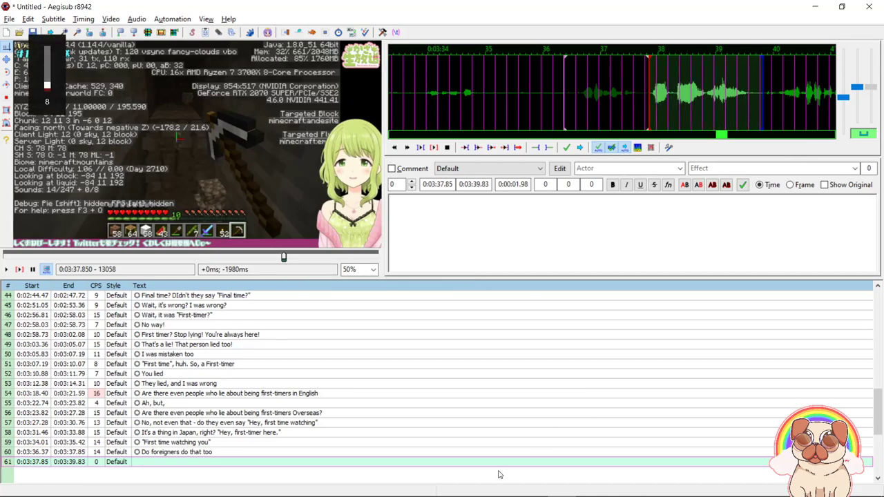
key("s")
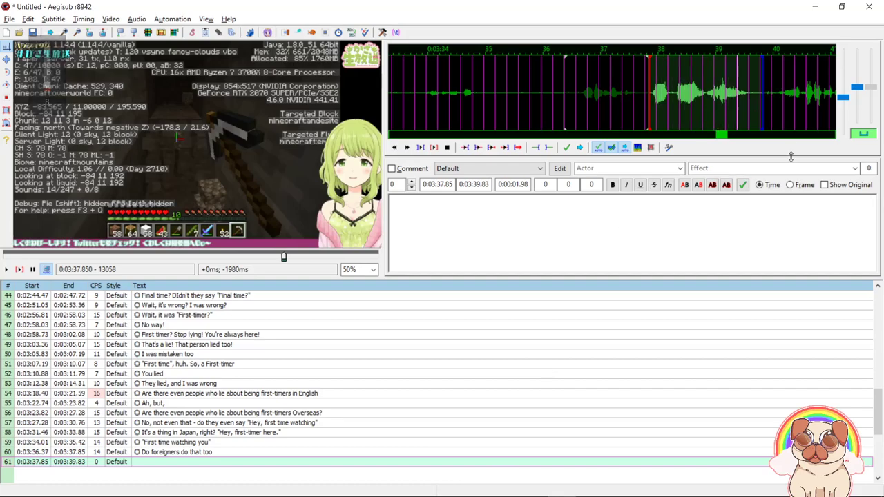
left_click(775, 247)
type("{\\fnMontserrat\\fs66\\b1\\3c&HFEFEFE&\\\\pos(640,650)\\c&H63F0B3&\\2c&H34C153&}")
key("ctrl+a")
key("ctrl+c")
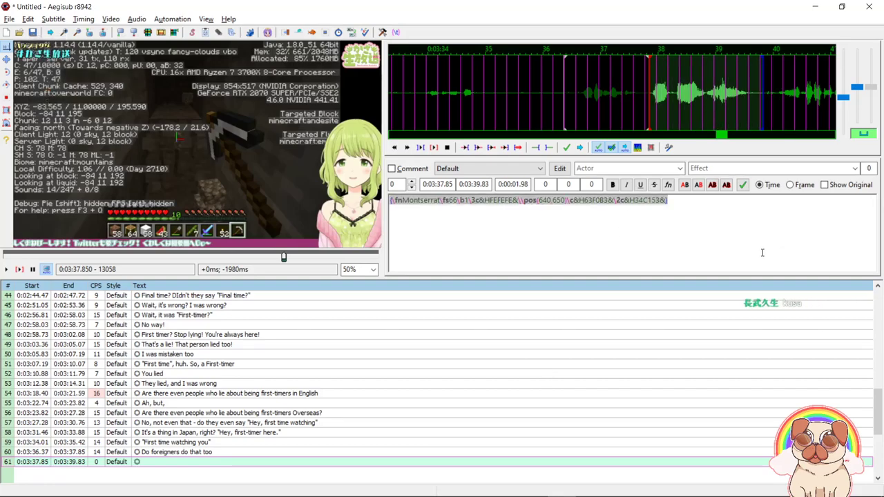
key("Delete")
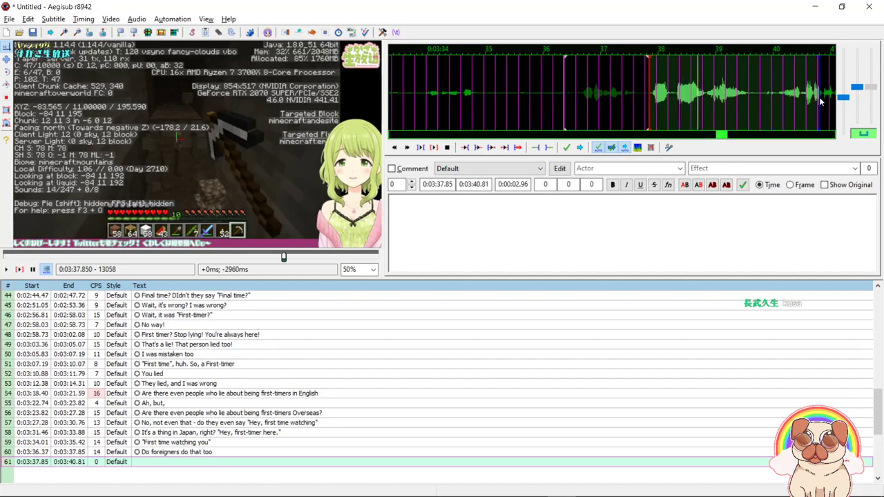
Listen to the speech following line 60 by retiming line 61 from 0:03:39.97 to 0:03:45.79.
scroll(790, 106, "down", 3)
right_click(729, 102)
right_click(737, 96)
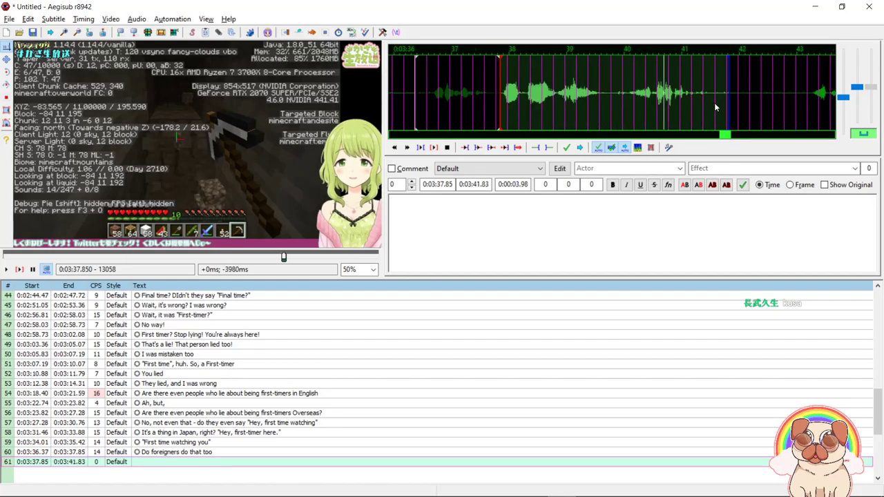
left_click(623, 95)
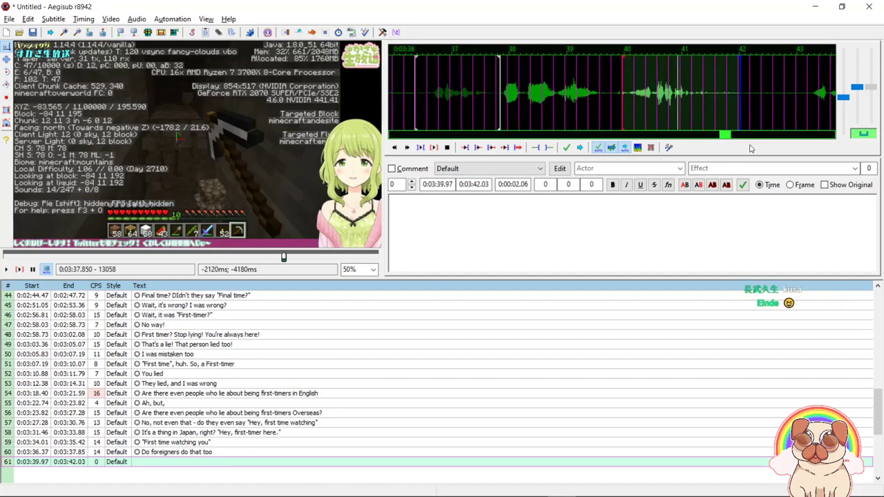
right_click(817, 97)
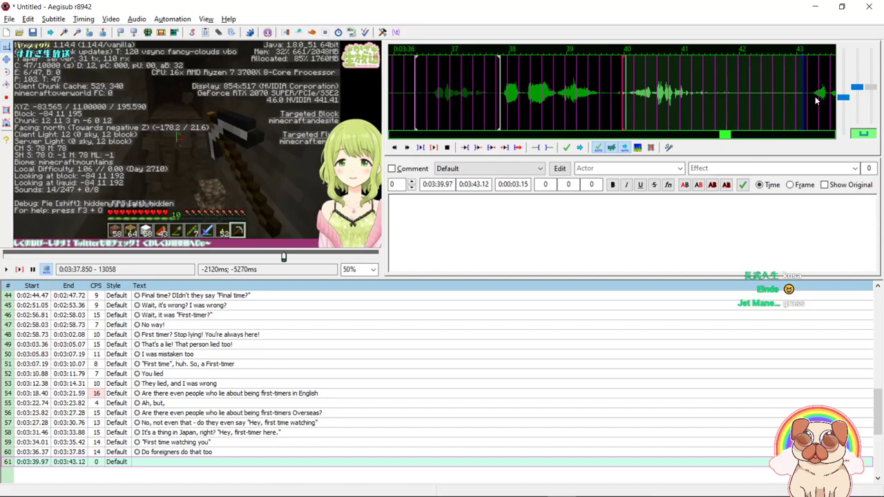
scroll(789, 100, "down", 3)
right_click(788, 100)
right_click(807, 96)
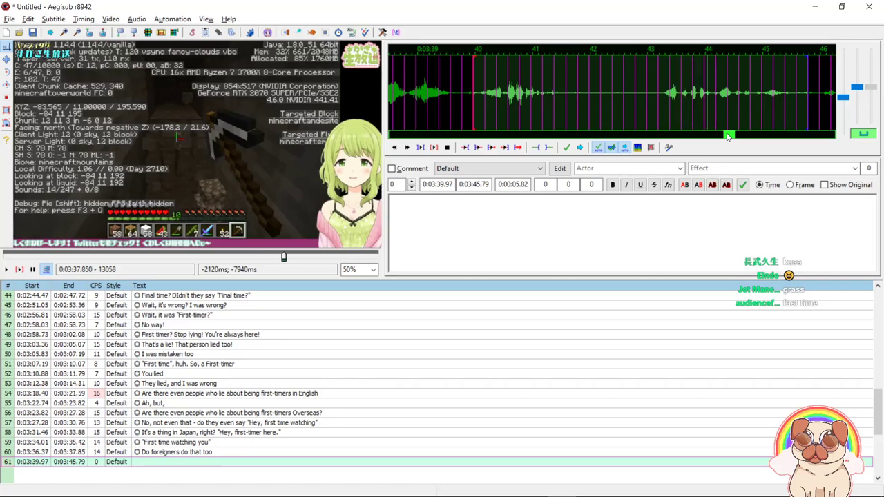
Retime line 61 from 0:03:37.90 to 0:03:40.04 and replay its audio.
scroll(514, 118, "up", 3)
left_click(522, 103)
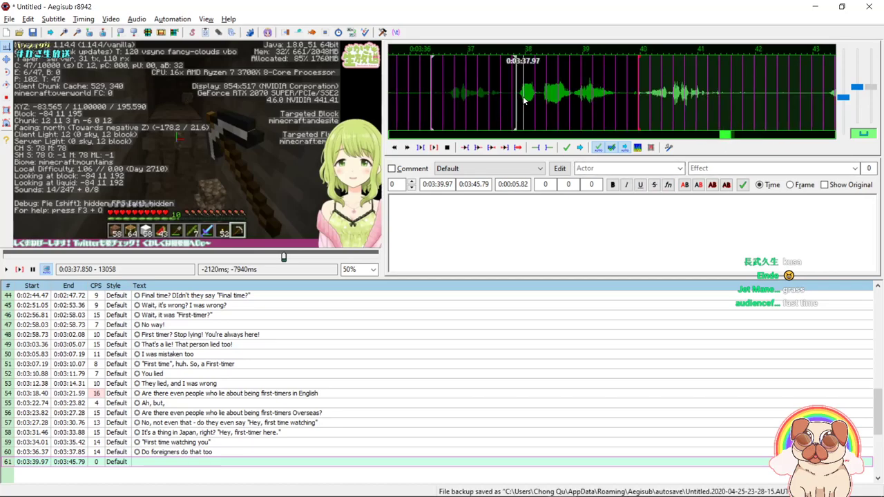
right_click(639, 91)
key("s")
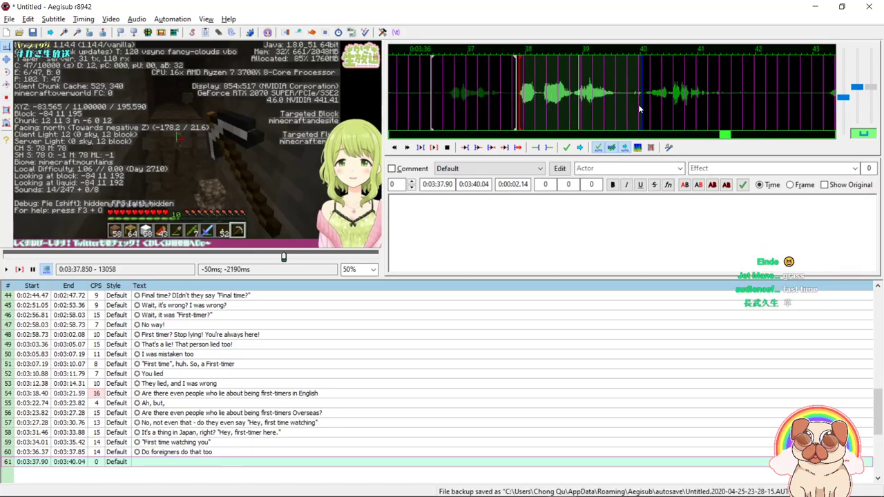
key("s")
key("s")
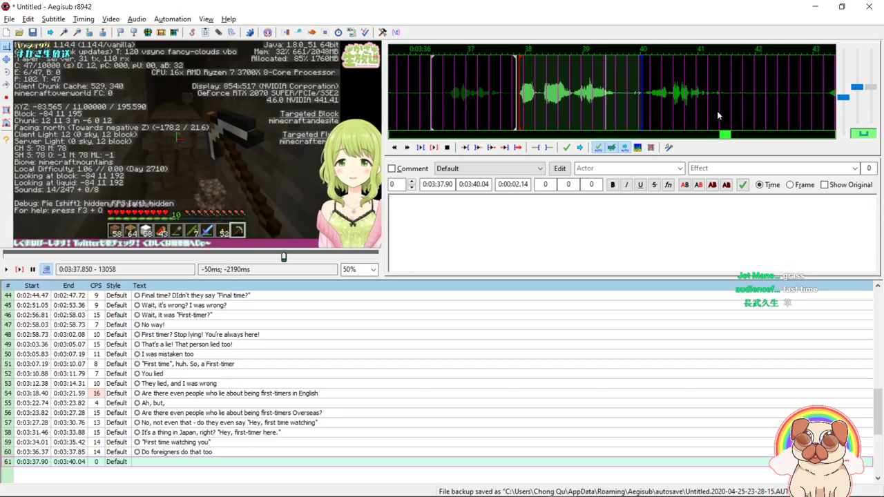
Extend line 61's end time in stages to 0:03:45.62 and listen to the longer passage.
right_click(747, 101)
key("s")
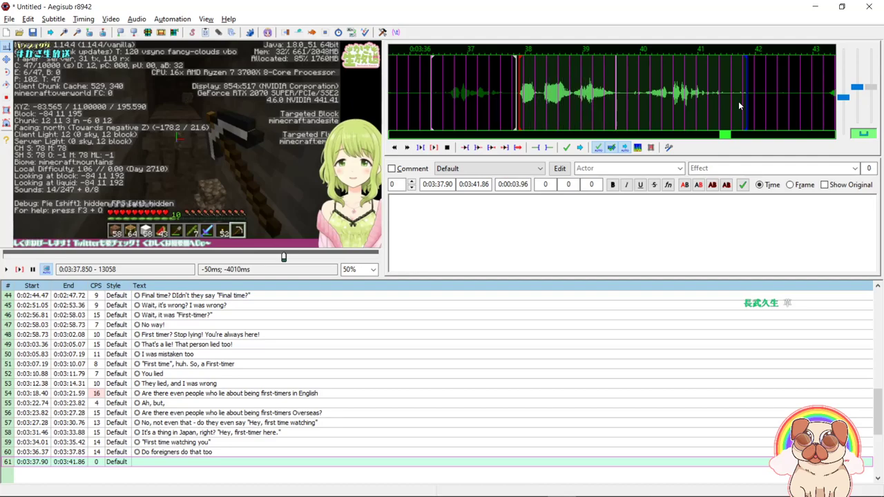
right_click(802, 90)
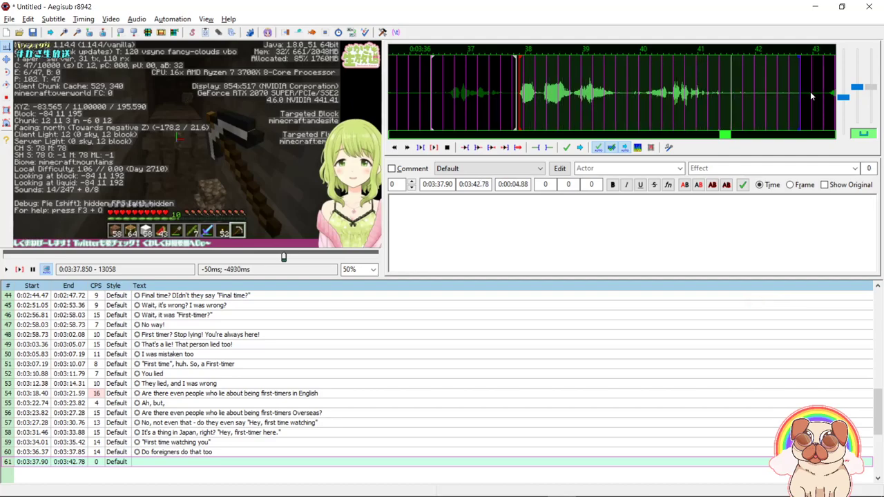
right_click(805, 100)
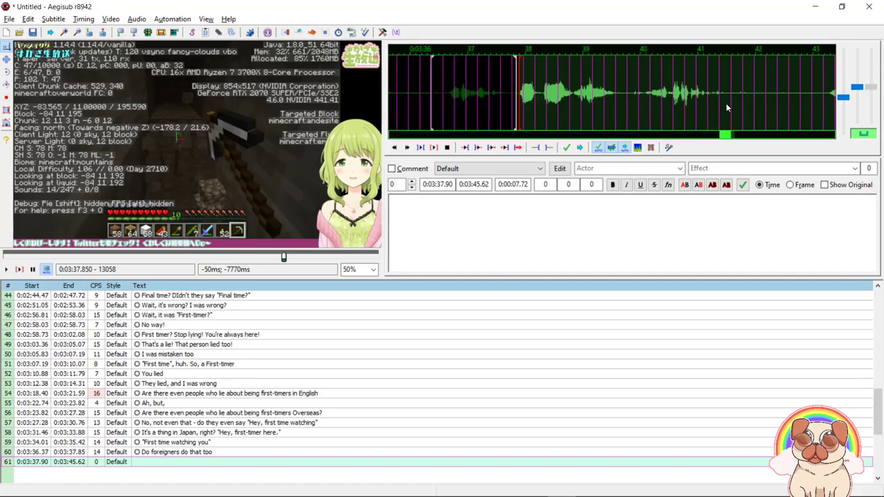
right_click(570, 91)
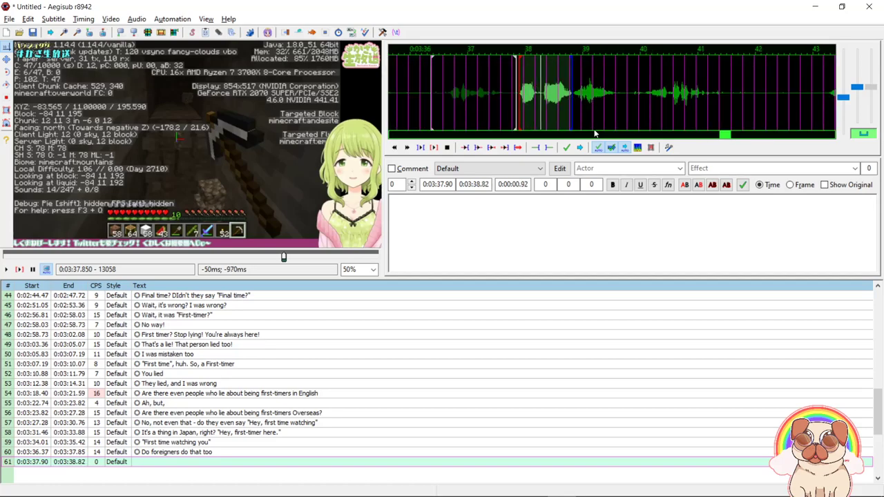
left_click(660, 230)
key("ctrl+v")
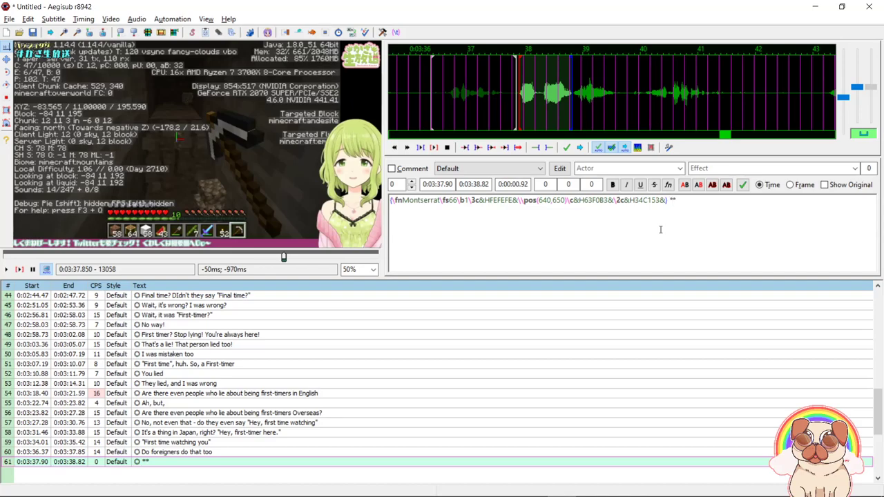
type("Heavily Distorted")
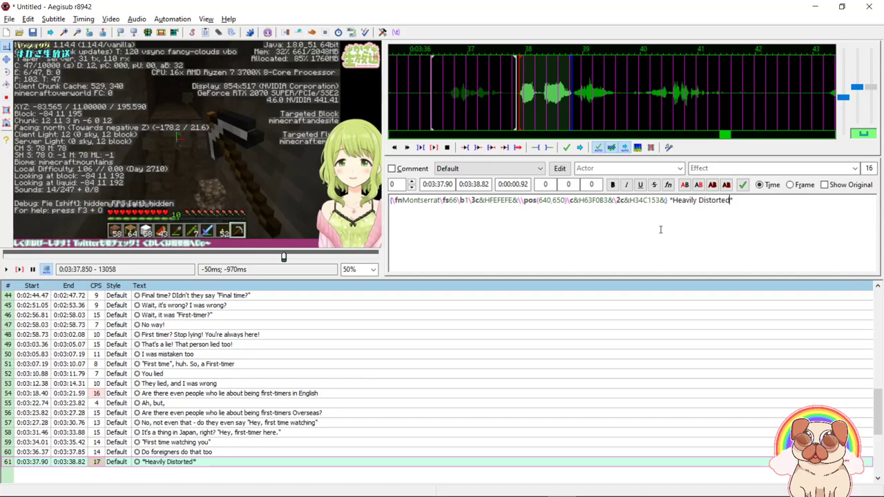
key("BackSpace")
key("BackSpace")
key("BackSpace")
key("BackSpace")
key("BackSpace")
key("BackSpace")
key("BackSpace")
key("BackSpace")
key("BackSpace")
key("BackSpace")
key("BackSpace")
key("BackSpace")
key("ctrl+a")
key("ctrl+c")
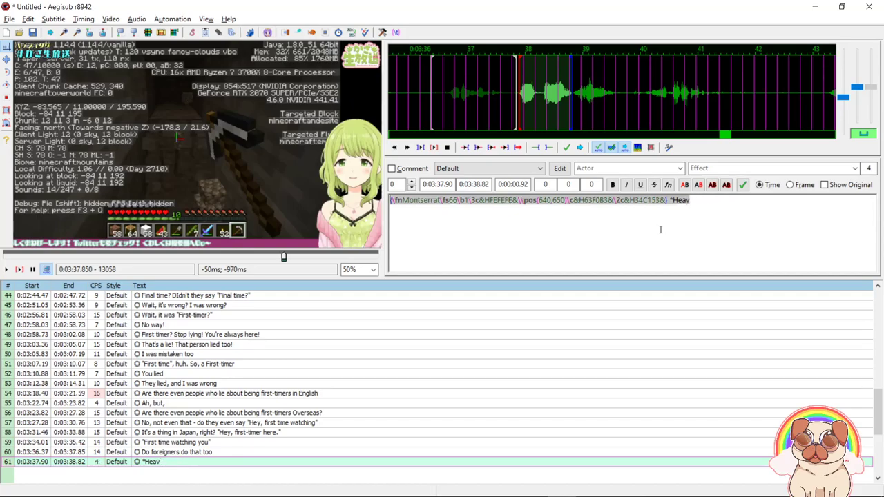
key("BackSpace")
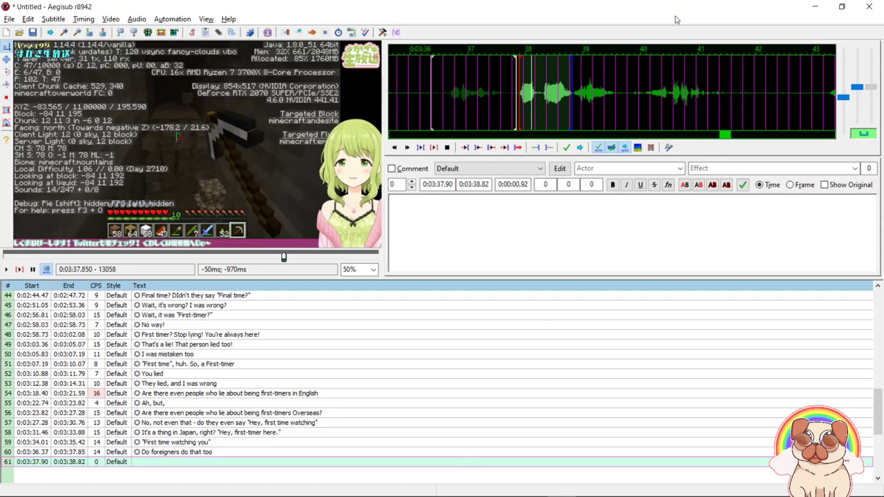
Retime line 61 to run from 0:03:43.17 to 0:03:45.59 and play its audio.
right_click(791, 102)
scroll(776, 100, "down", 4)
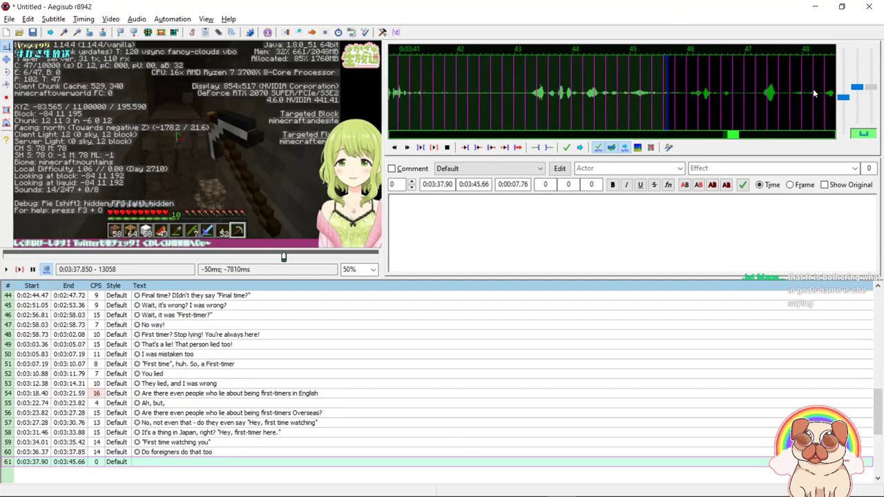
right_click(701, 95)
right_click(675, 97)
left_click(525, 100)
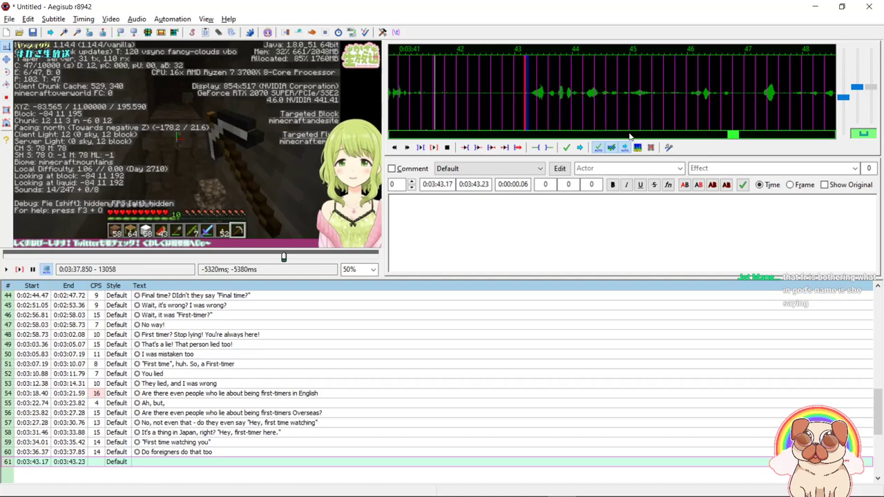
right_click(663, 100)
key("s")
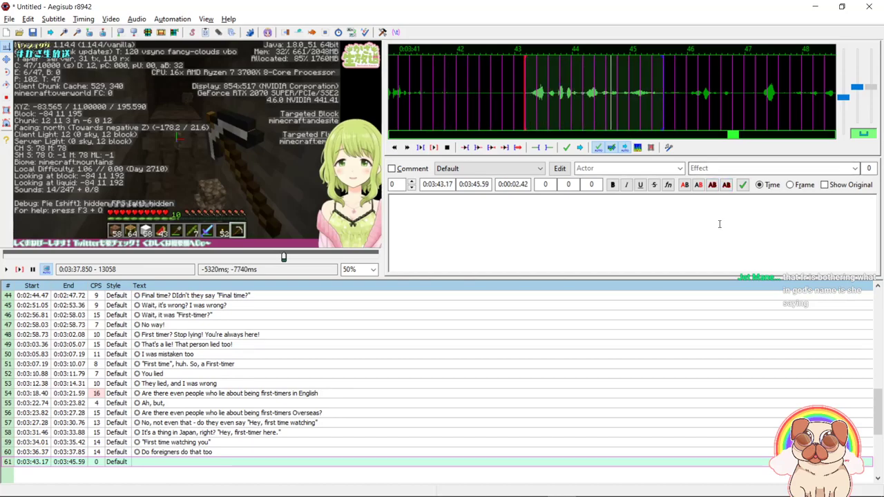
Insert the copied Montserrat override tags into line 61 and begin its translation with "That sounded".
key("ctrl+v")
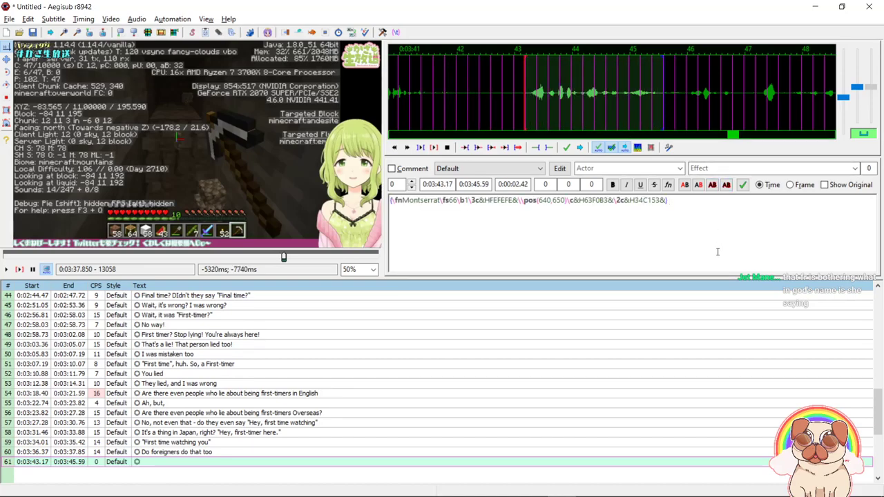
type("That w")
key("BackSpace")
type("sounded")
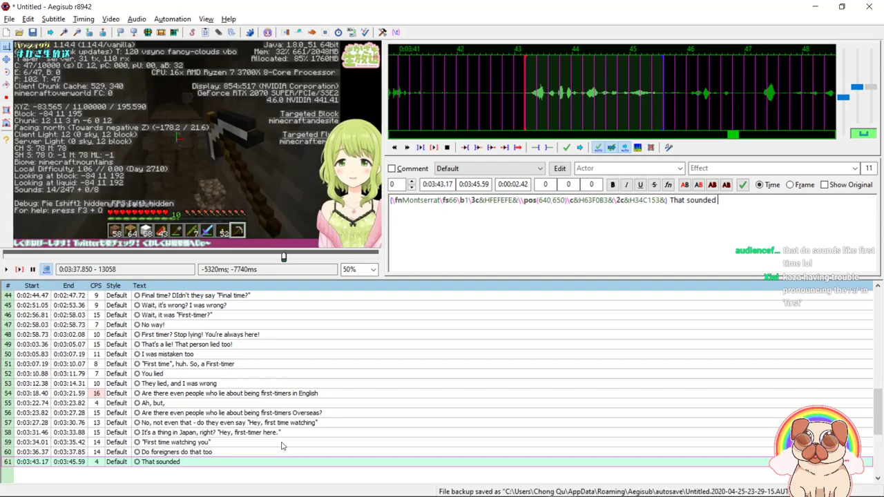
scroll(257, 420, "up", 9)
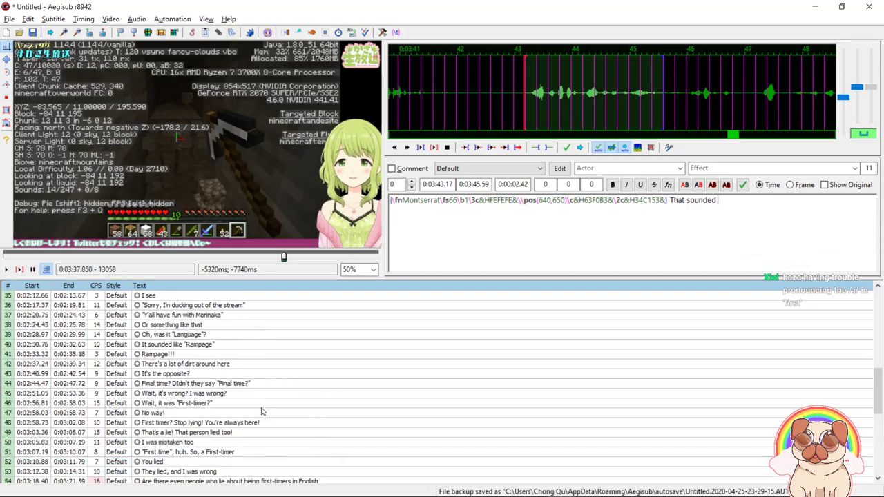
scroll(272, 399, "up", 5)
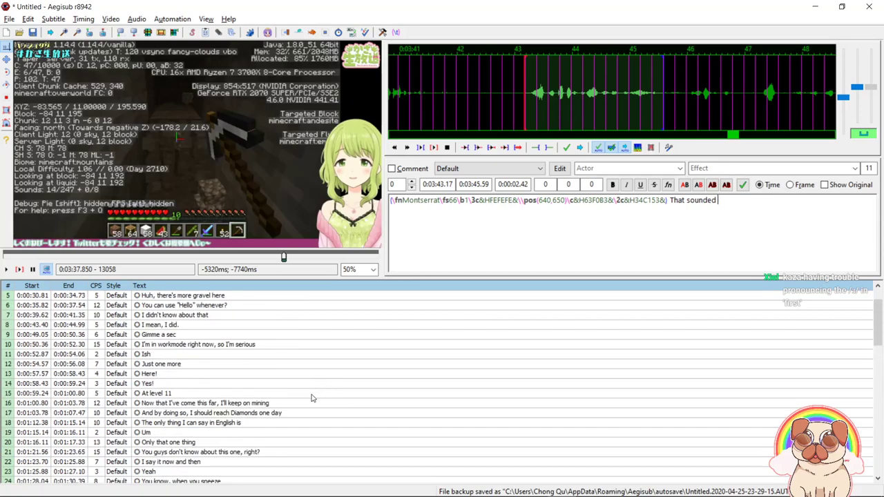
scroll(310, 396, "down", 11)
scroll(310, 414, "down", 5)
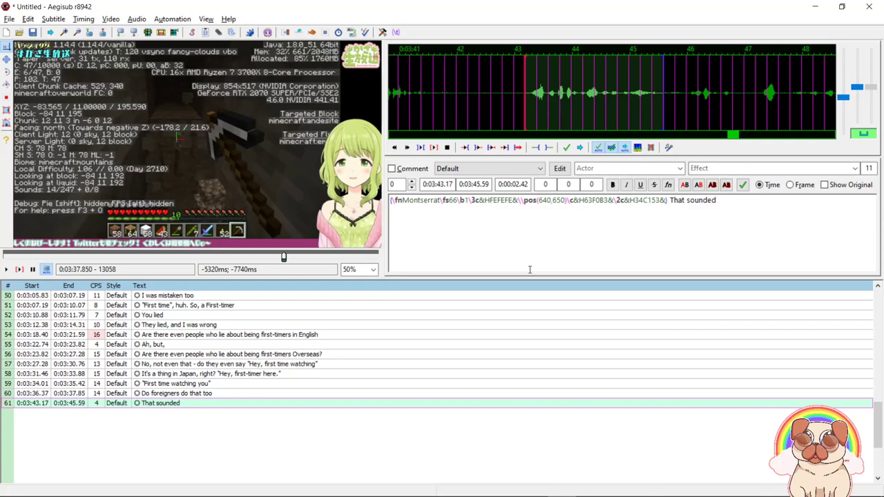
Rewrite line 61's text as "The way I said that sounded really mean", keeping the override tags, and commit the line.
key("ctrl+space")
left_click(796, 214)
key("BackSpace")
key("BackSpace")
key("BackSpace")
key("BackSpace")
key("BackSpace")
key("BackSpace")
key("BackSpace")
key("BackSpace")
key("BackSpace")
key("BackSpace")
type("e way I ")
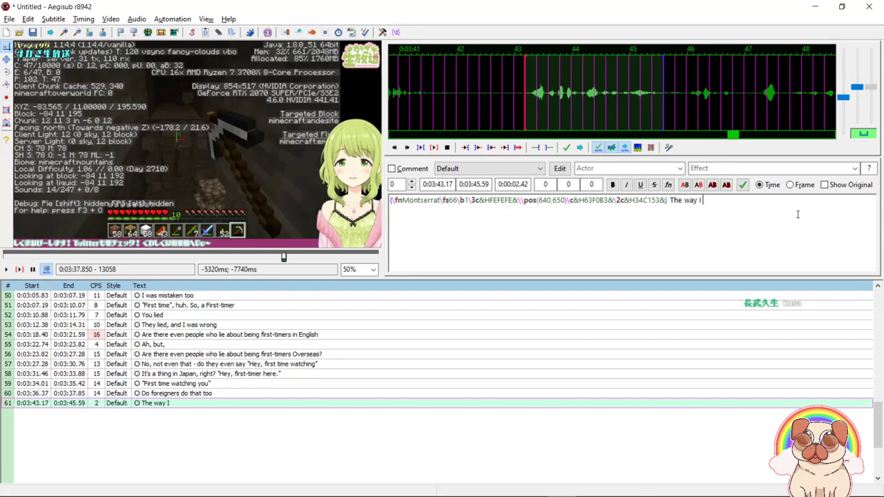
type("sadithat sounded really mean")
key("Return")
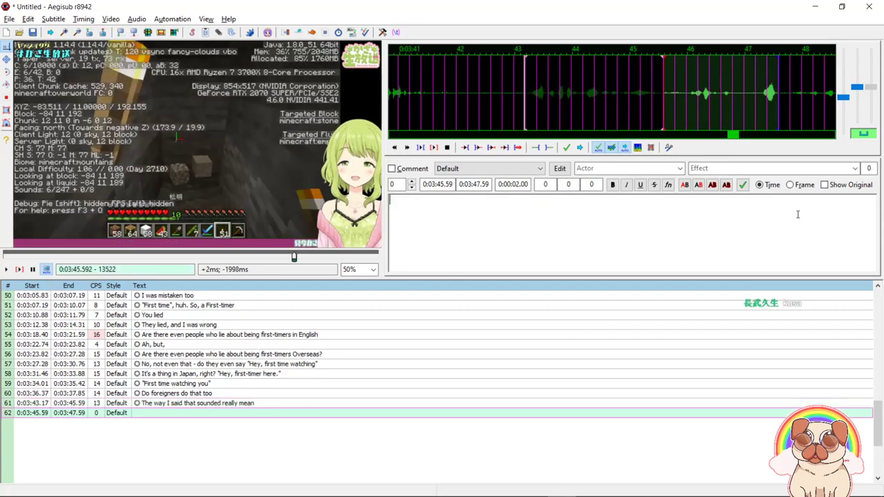
Listen to line 62 and set its end time to 0:03:46.93.
key("s")
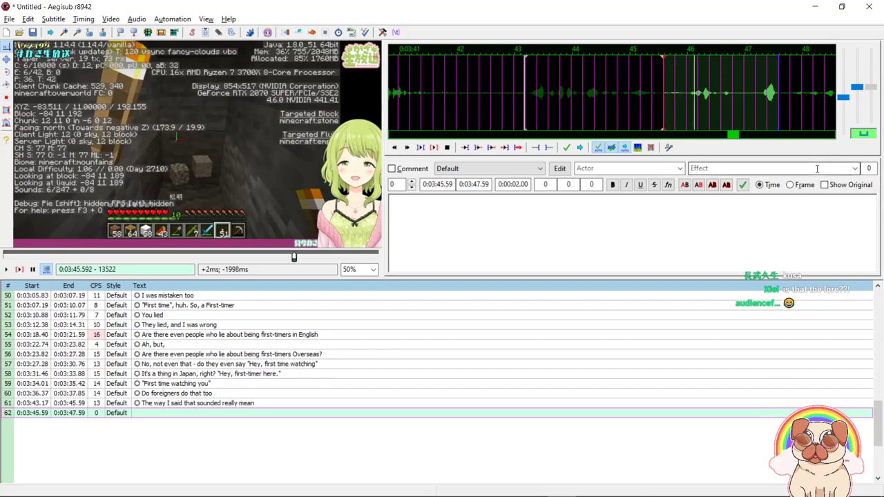
right_click(815, 101)
right_click(789, 98)
key("s")
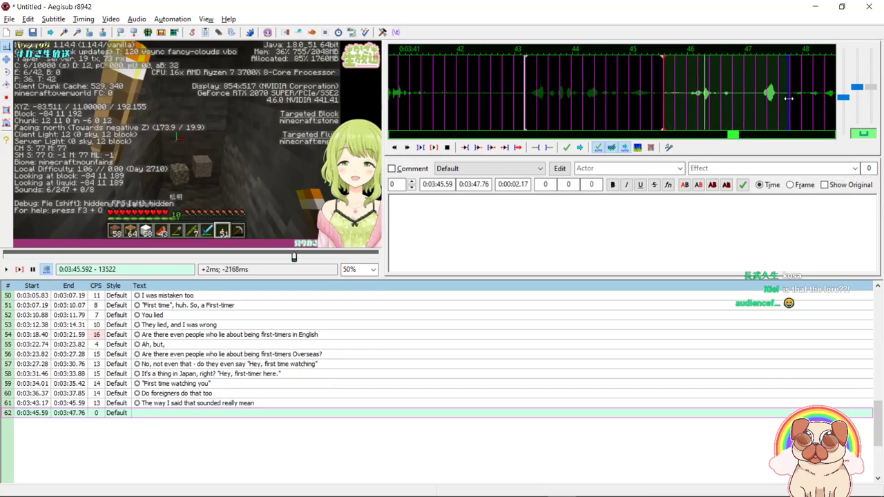
right_click(741, 97)
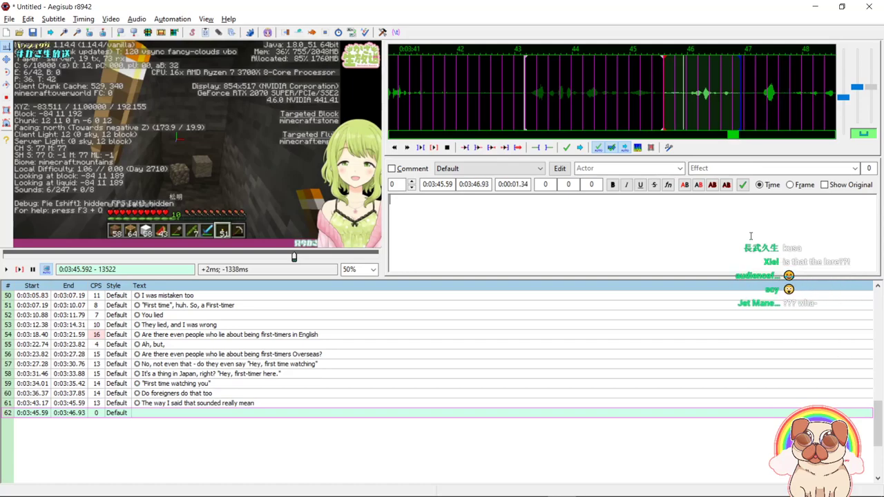
Give line 62 the Montserrat override tags and the text "I surprised myself", and commit the line.
left_click(750, 235)
key("ctrl+v")
type("I shocked mysel")
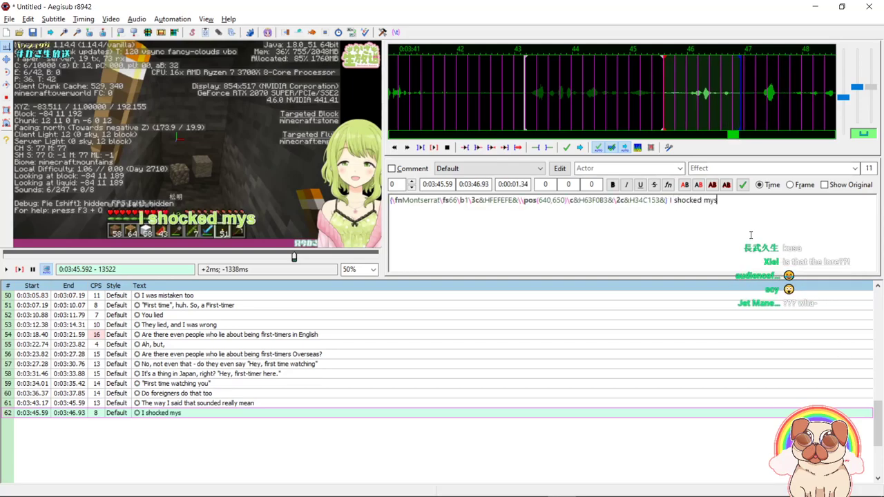
key("BackSpace")
key("BackSpace")
key("BackSpace")
key("BackSpace")
key("BackSpace")
key("BackSpace")
key("BackSpace")
key("BackSpace")
key("BackSpace")
key("BackSpace")
key("BackSpace")
key("BackSpace")
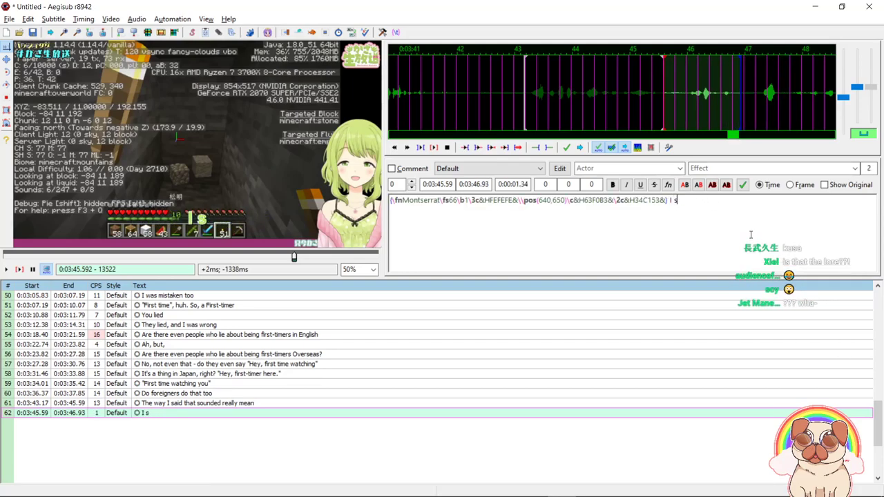
type("urprised myself")
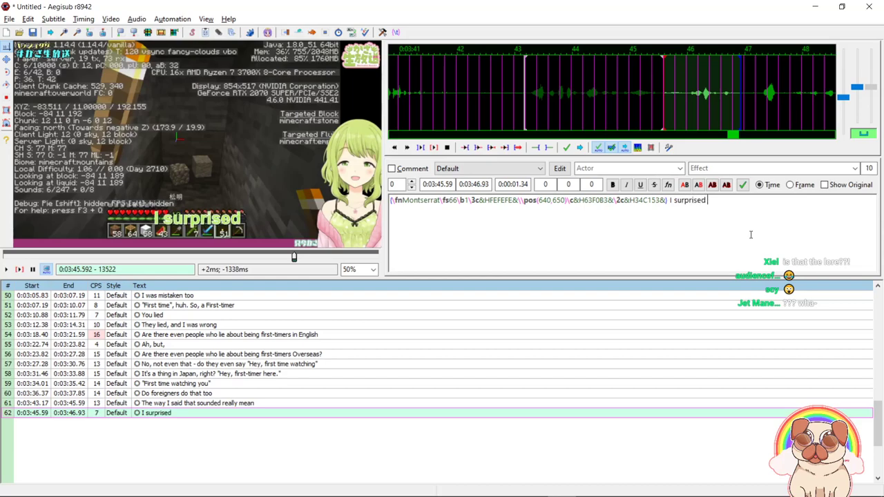
key("Return")
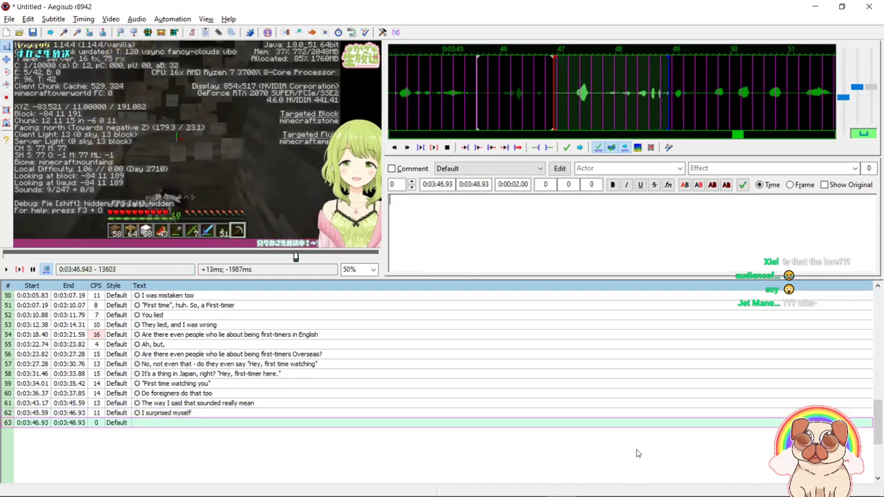
Play line 63's audio, switch to Chrome, and search Google for "morinaka kazaki" in a new tab.
key("ctrl+space")
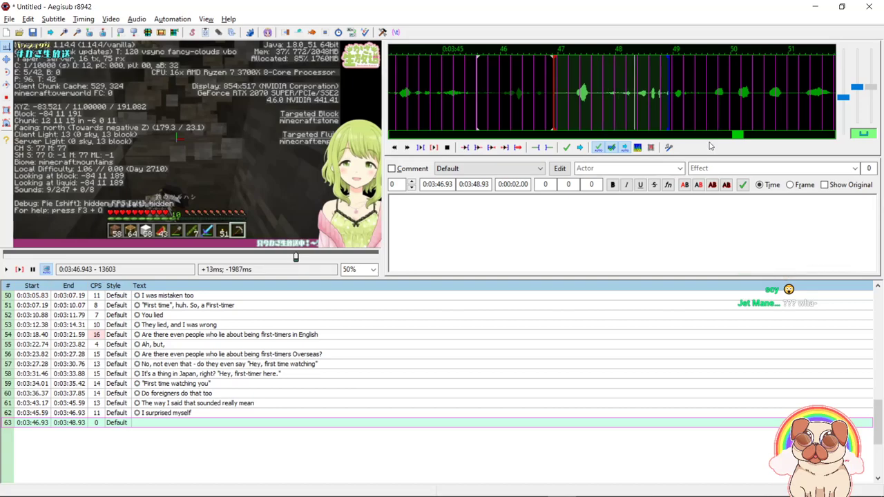
key("alt+Tab")
key("alt+Tab")
key("alt+Tab")
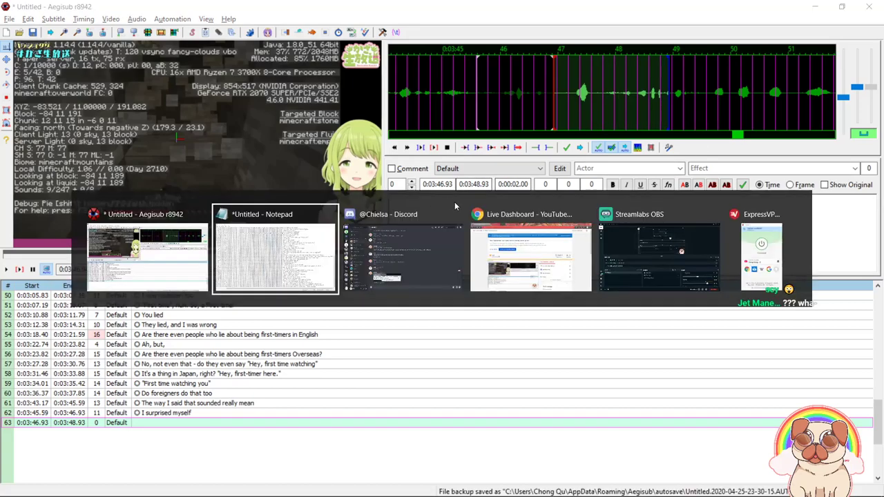
key("ctrl+t")
type("morina")
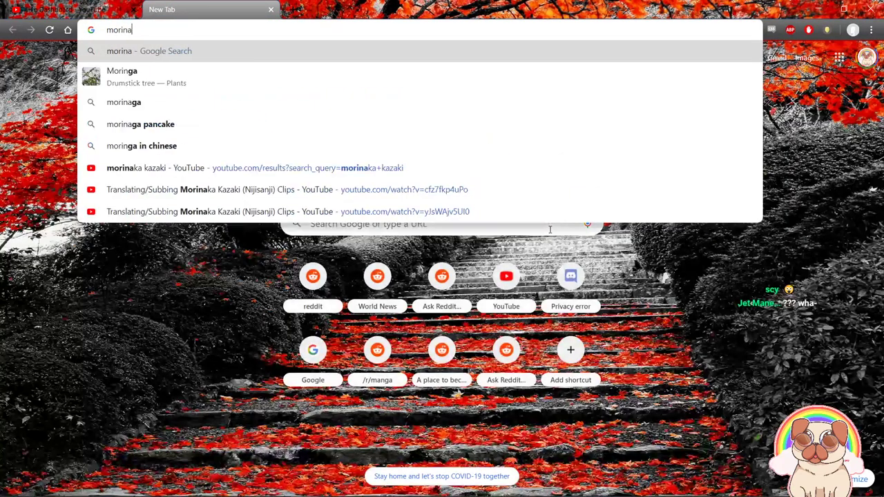
type("ka kazaki")
key("Return")
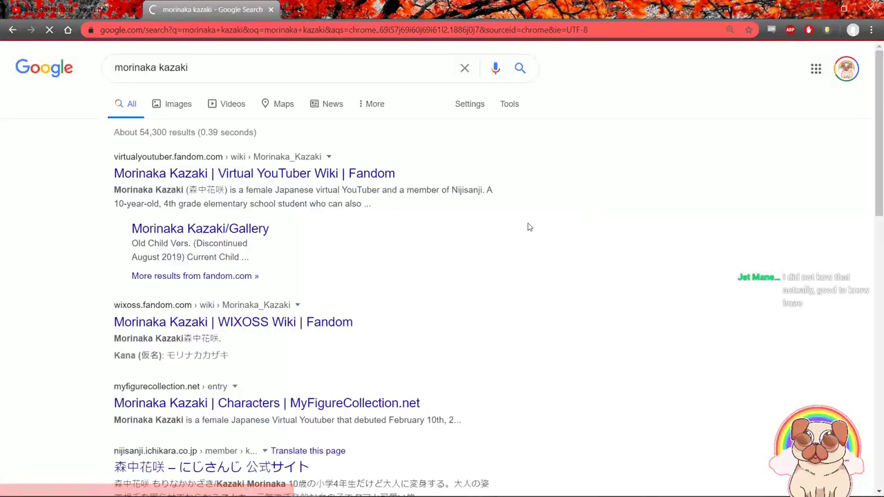
Copy the Japanese name 森中花咲 from the first search result and search Google for it.
left_click_drag(226, 190, 186, 194)
key("ctrl+c")
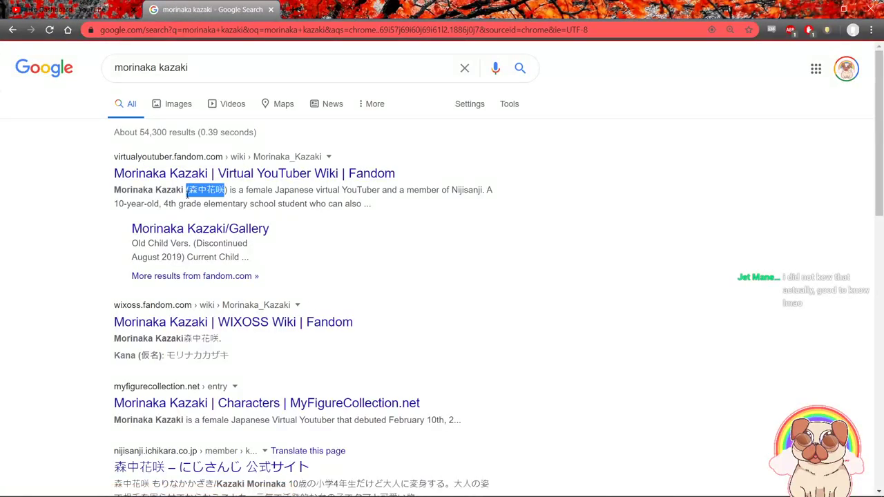
left_click(224, 68)
key("ctrl+a")
key("ctrl+v")
key("Return")
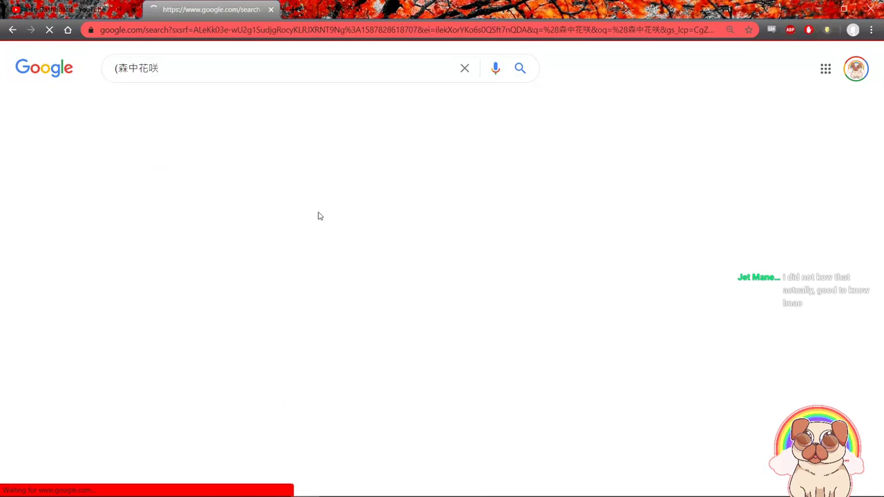
Open the zh.moegirl.org article on 森中花咲 and close the extra wiki tab.
middle_click(279, 257)
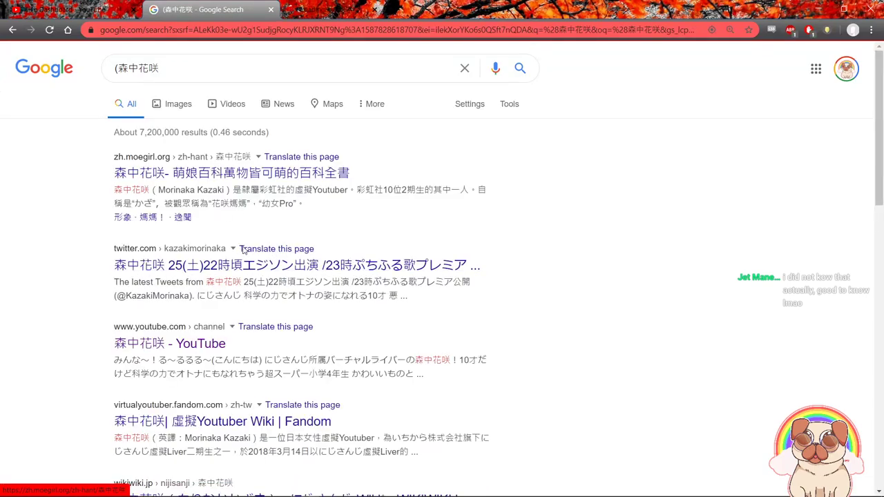
scroll(271, 334, "down", 3)
left_click(249, 310)
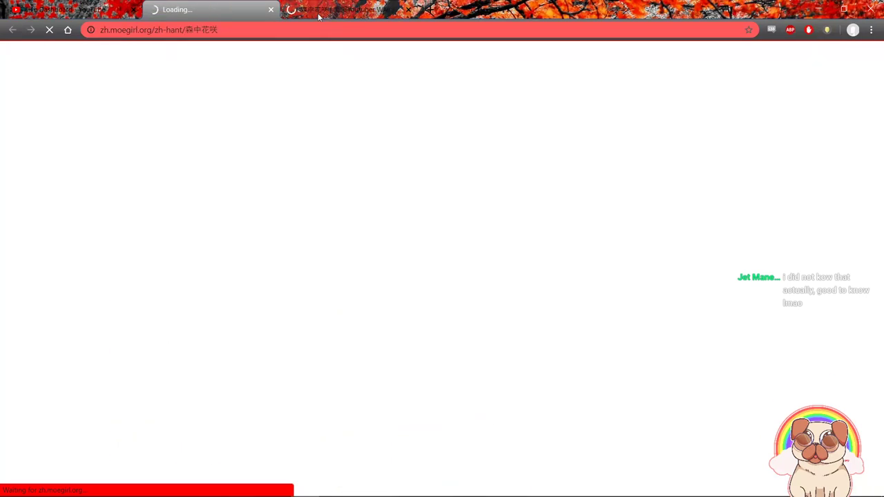
key("ctrl+w")
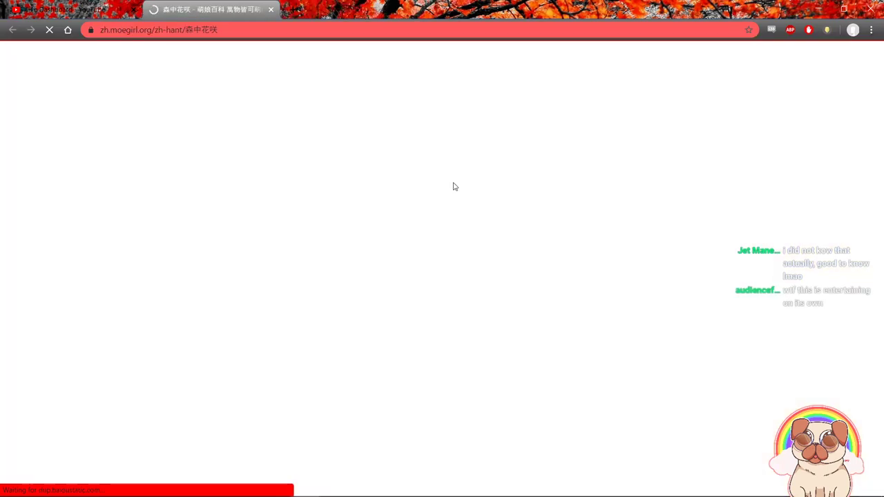
scroll(447, 328, "down", 3)
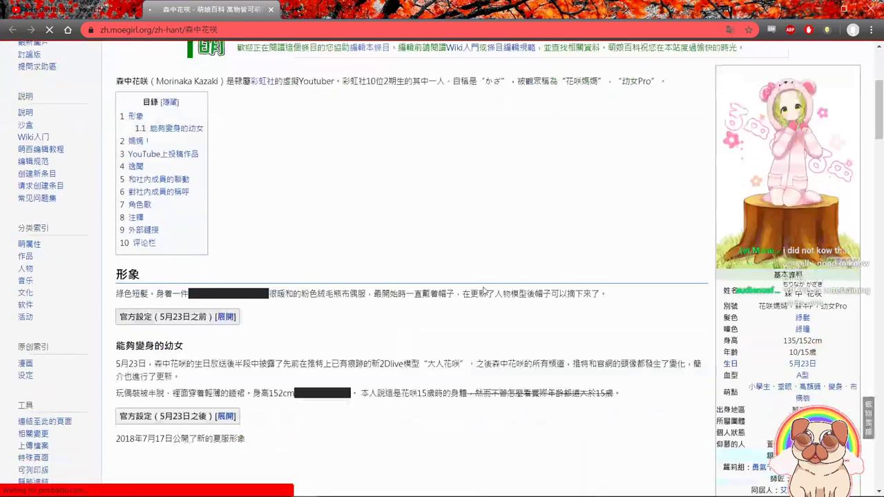
Examine the article's introduction and appearance section, expanding and highlighting the official profile from before May 23 (官方設定).
mouse_move(652, 78)
left_mouse_down()
mouse_move(573, 81)
mouse_move(652, 81)
left_mouse_up()
left_click(640, 123)
double_click(569, 82)
left_click(631, 101)
left_click(572, 165)
scroll(315, 223, "down", 3)
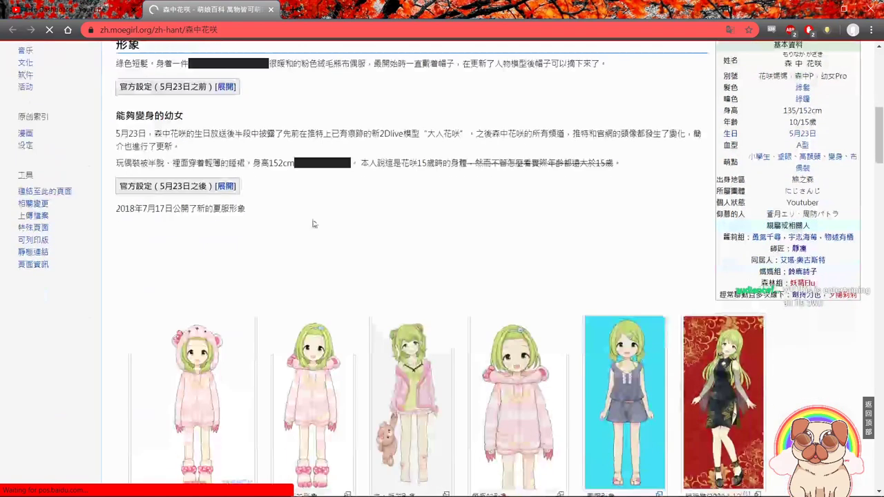
left_click(226, 87)
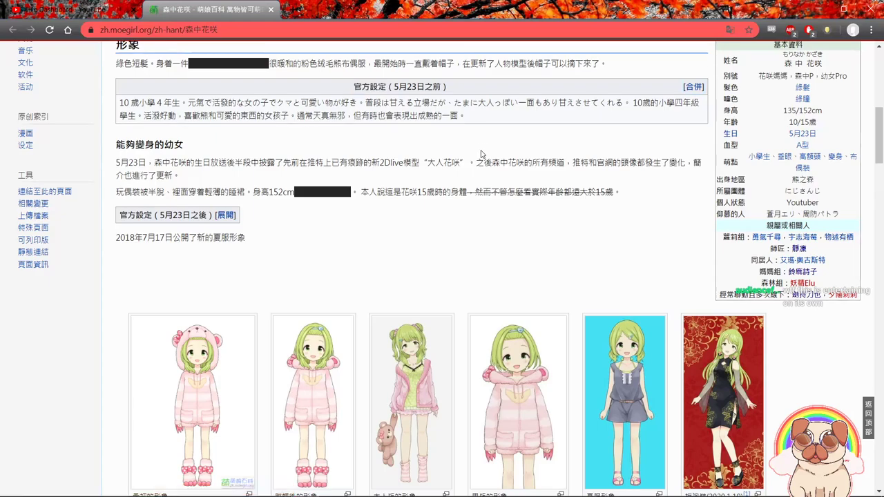
left_click_drag(476, 115, 348, 84)
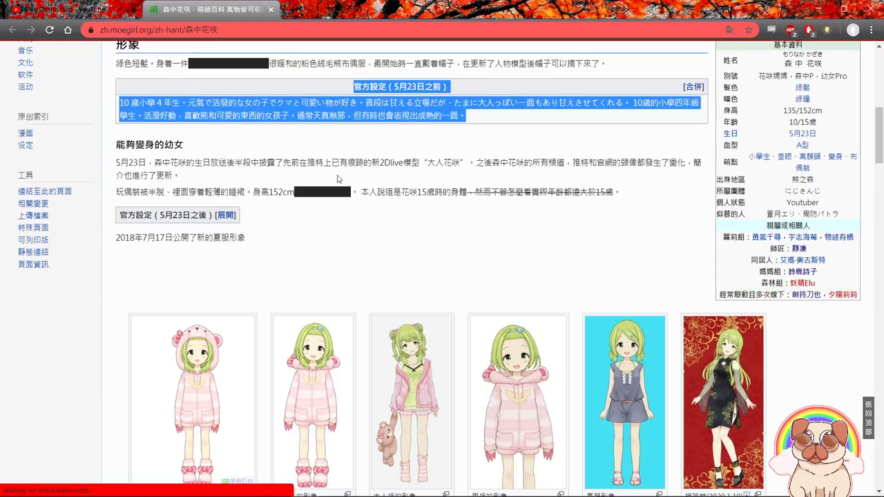
Highlight the phrase 10 歲小學４年生 in the official profile from before May 23.
left_click(457, 222)
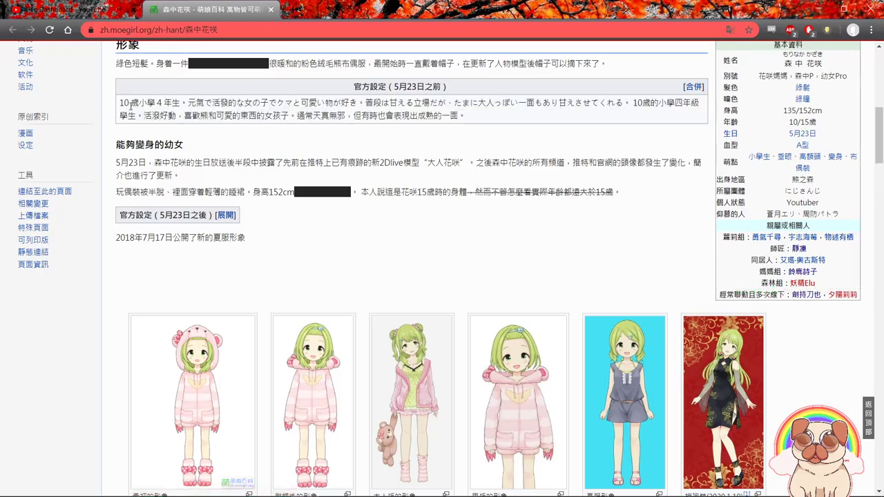
left_click_drag(180, 102, 121, 102)
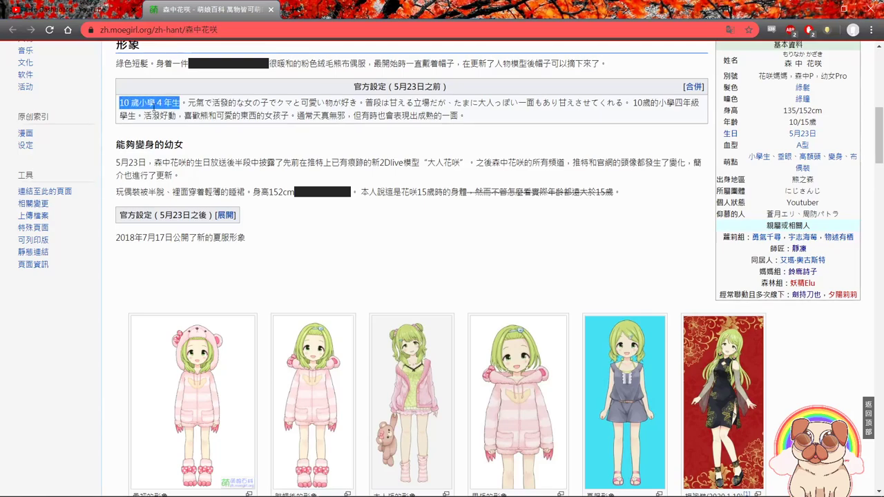
left_click(121, 102)
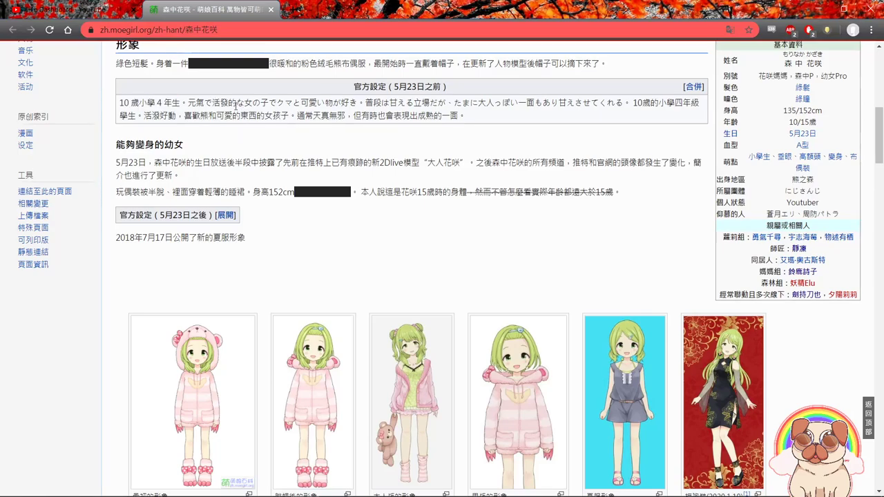
View the enlarged pictures of the original look (最初的形象) and the adult look (大人版的形象), closing each one.
scroll(414, 276, "down", 3)
left_click(610, 308)
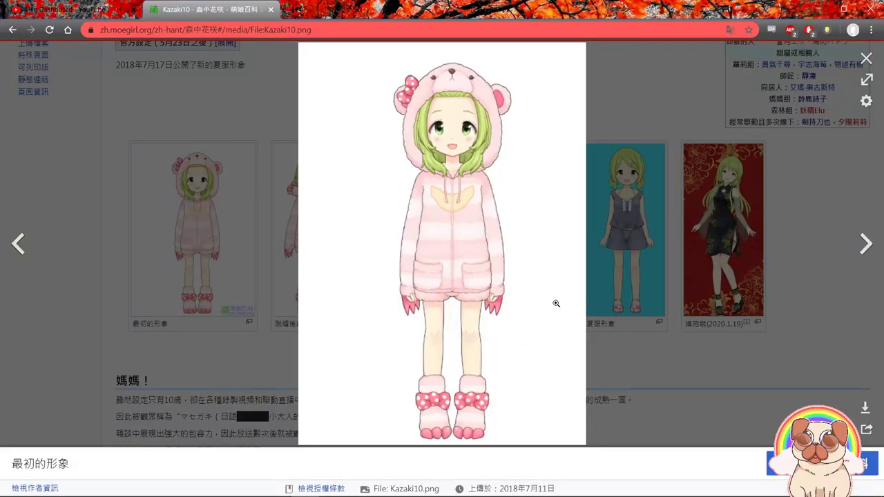
left_click(662, 219)
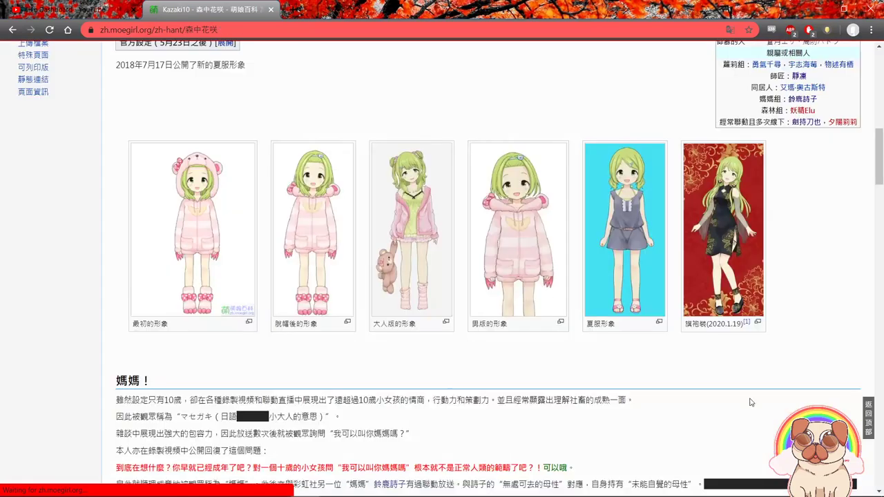
left_click(404, 199)
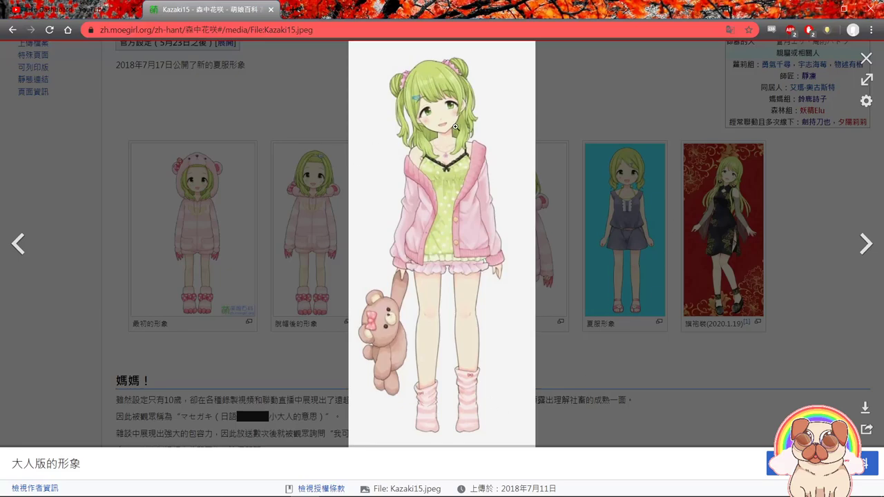
left_click(664, 315)
Open the qipao picture (旗袍裝) at full size, inspect it enlarged, and return to the article.
left_click(729, 255)
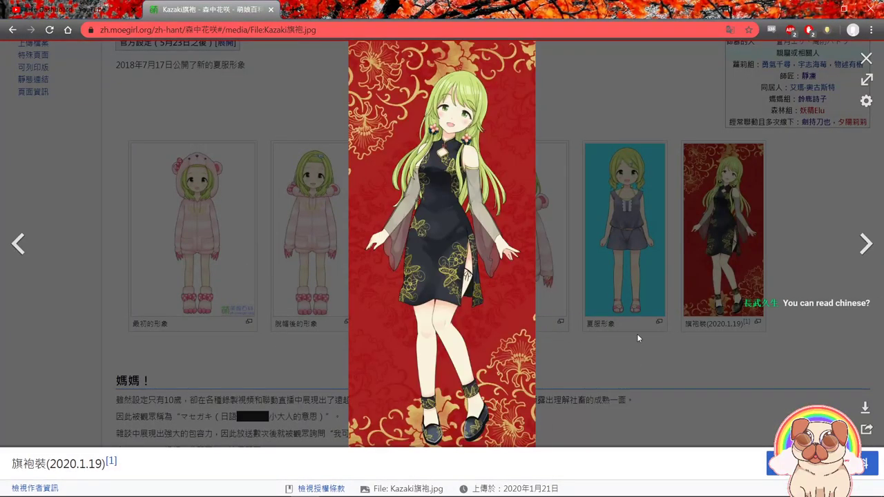
left_click(474, 274)
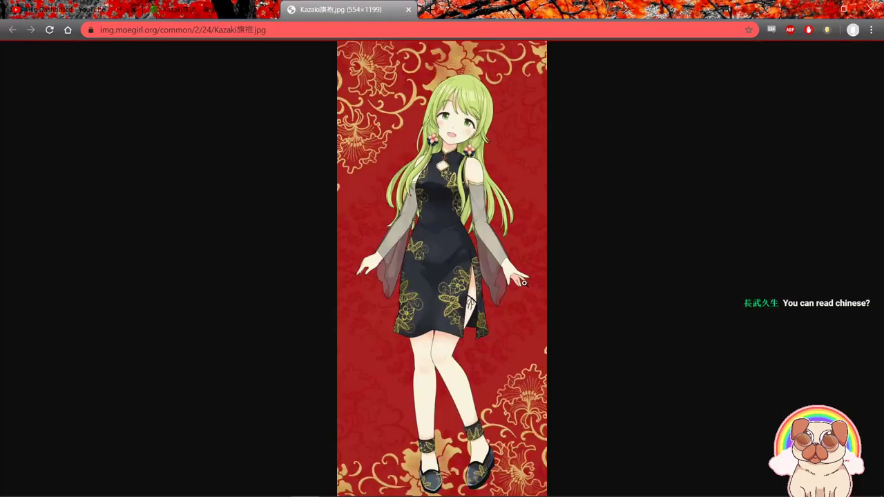
left_click(464, 207)
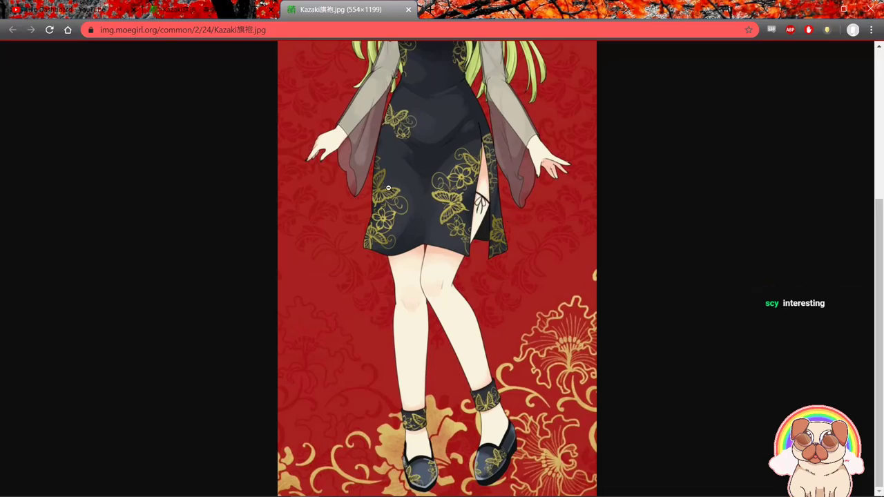
left_click(450, 154)
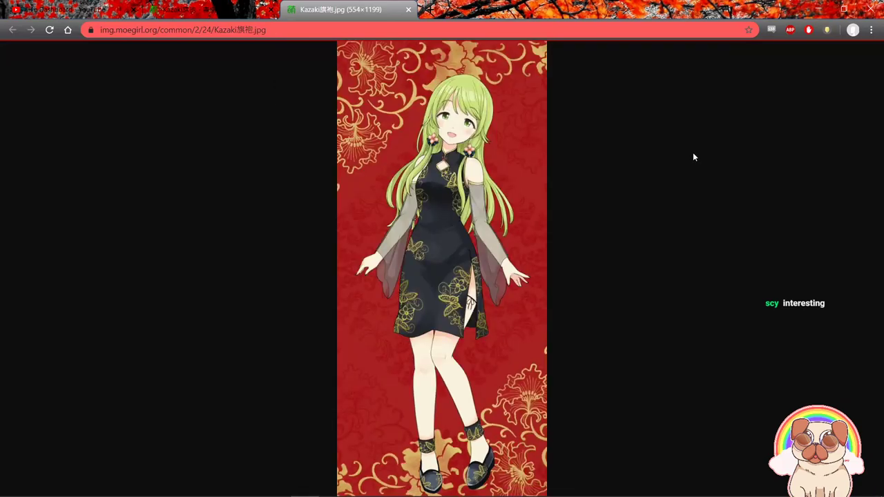
key("ctrl+w")
key("Escape")
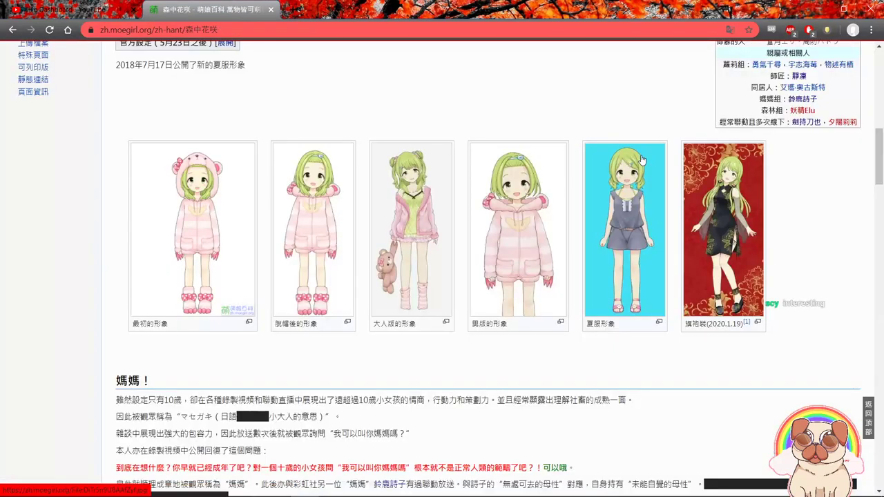
Expand the official profile from after May 23 (官方設定) in the appearance section.
scroll(442, 277, "down", 3)
scroll(392, 279, "up", 7)
scroll(392, 279, "up", 5)
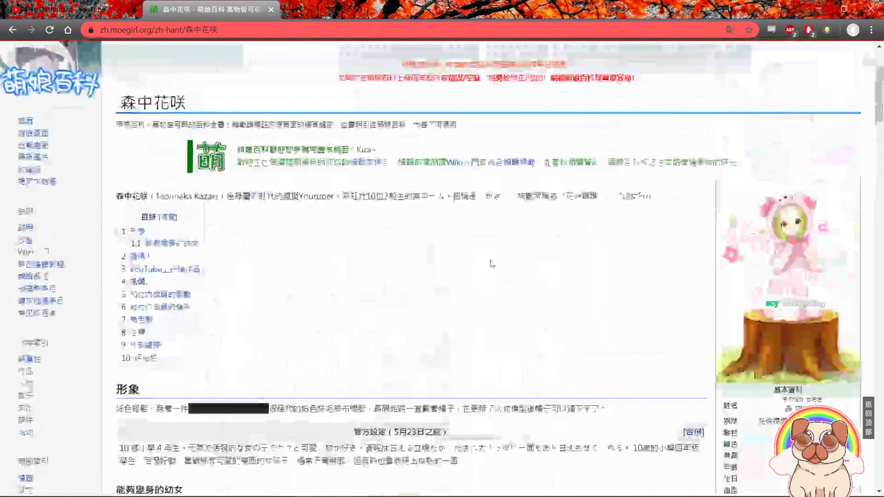
scroll(469, 304, "down", 4)
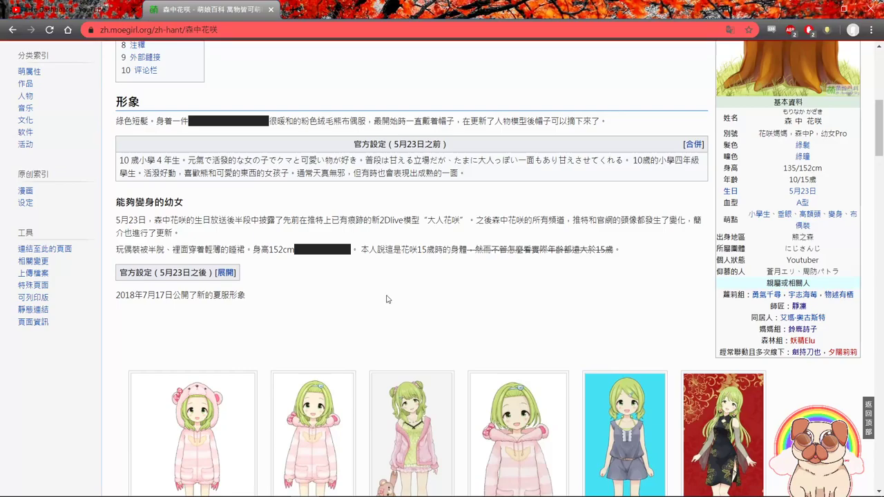
left_click(226, 273)
scroll(500, 294, "down", 3)
scroll(448, 207, "up", 2)
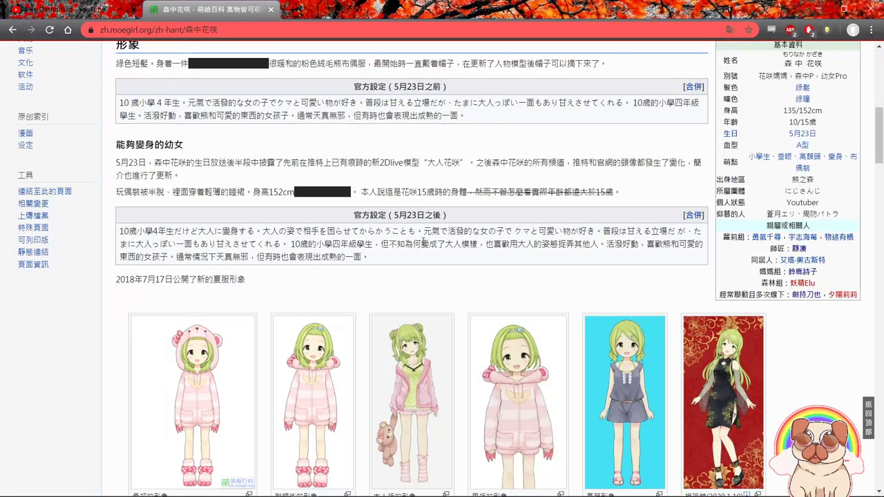
Read the profile from after May 23, highlighting the phrase 但不知為何變成了大人模樣.
left_click_drag(428, 261, 341, 214)
left_click(419, 250)
left_click_drag(381, 244, 479, 246)
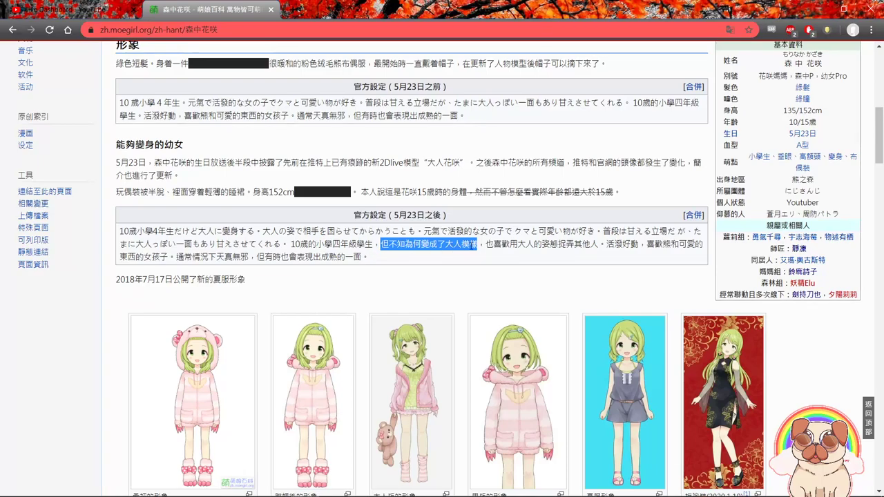
left_click(473, 246)
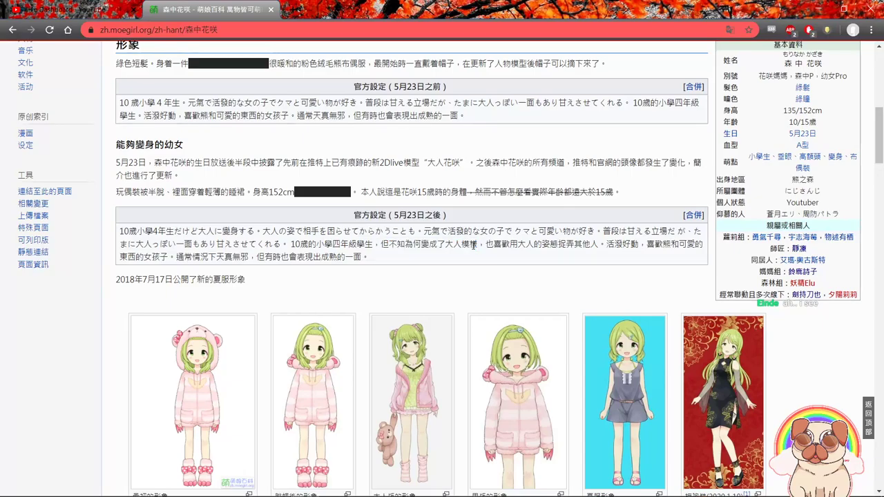
scroll(486, 265, "down", 7)
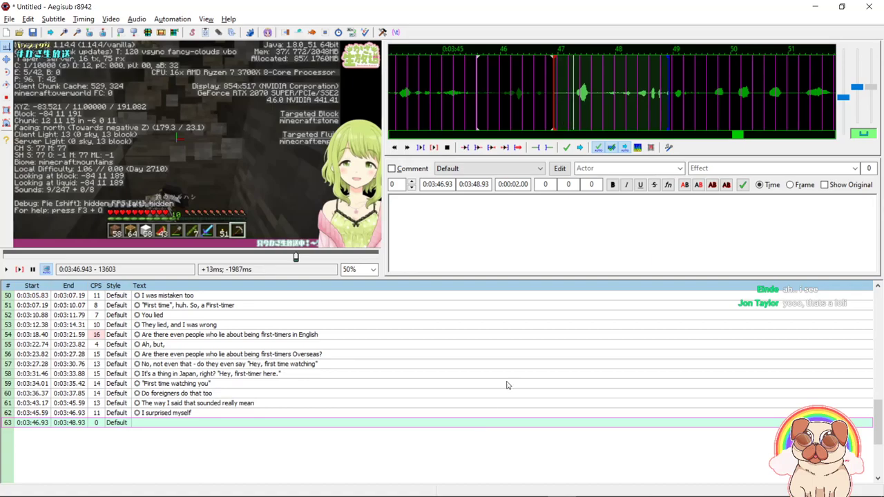
Switch to Aegisub, extend line 63's end time to 0:03:50.54, and replay its audio.
right_click(738, 102)
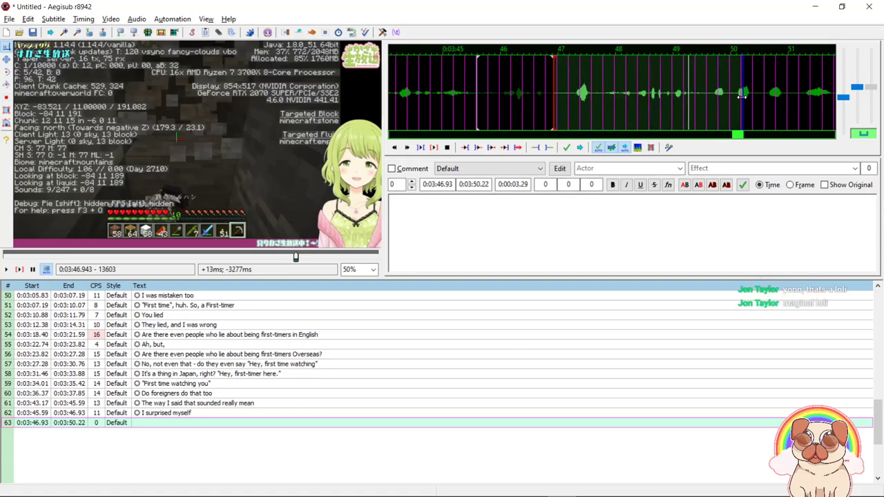
right_click(763, 105)
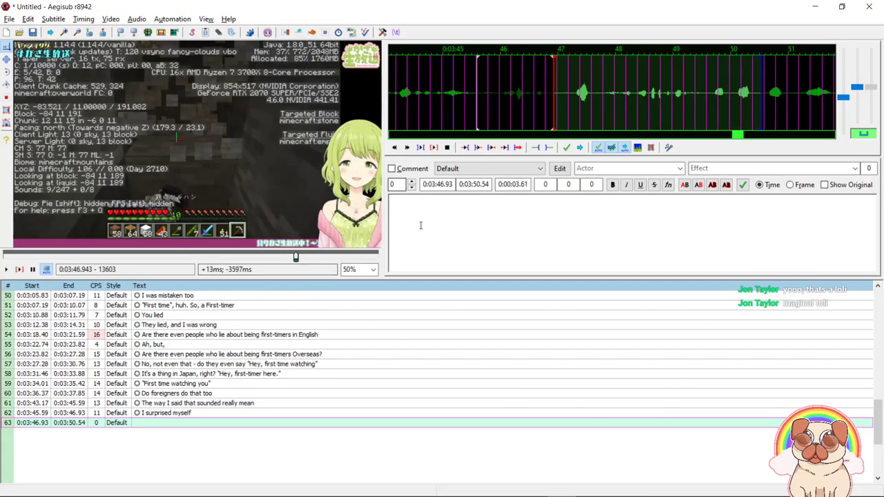
key("s")
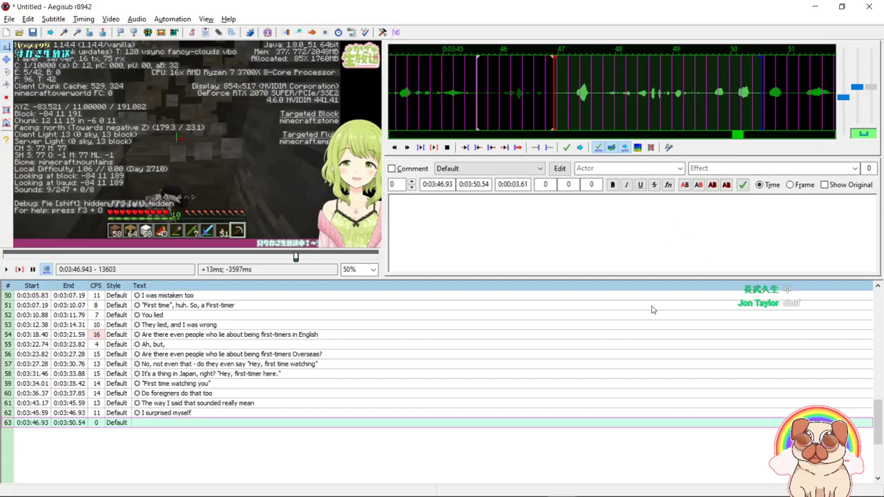
key("ctrl+space")
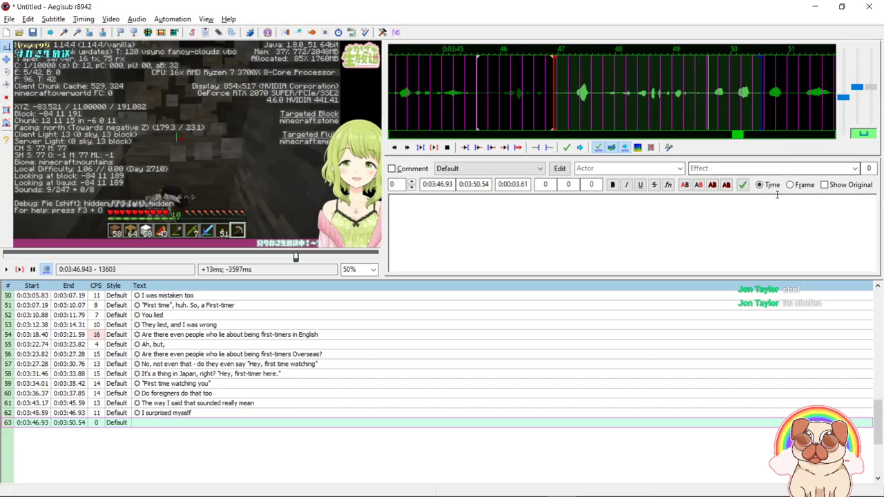
key("ctrl+v")
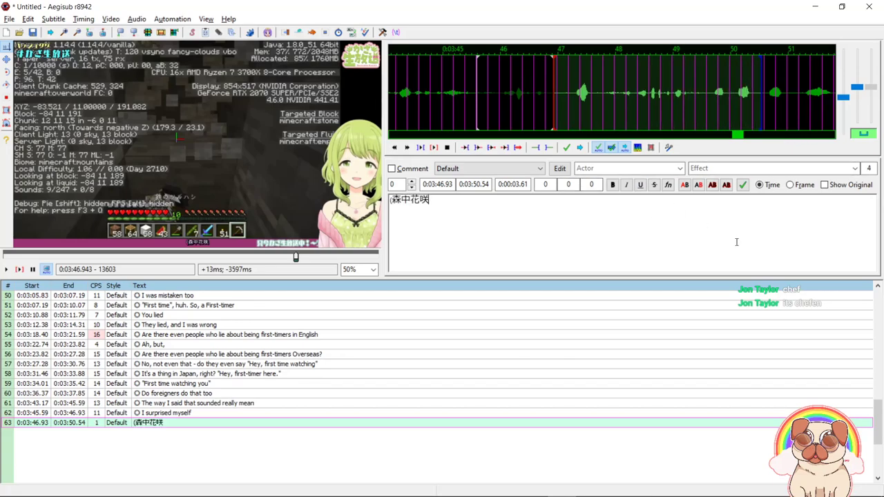
key("ctrl+a")
key("BackSpace")
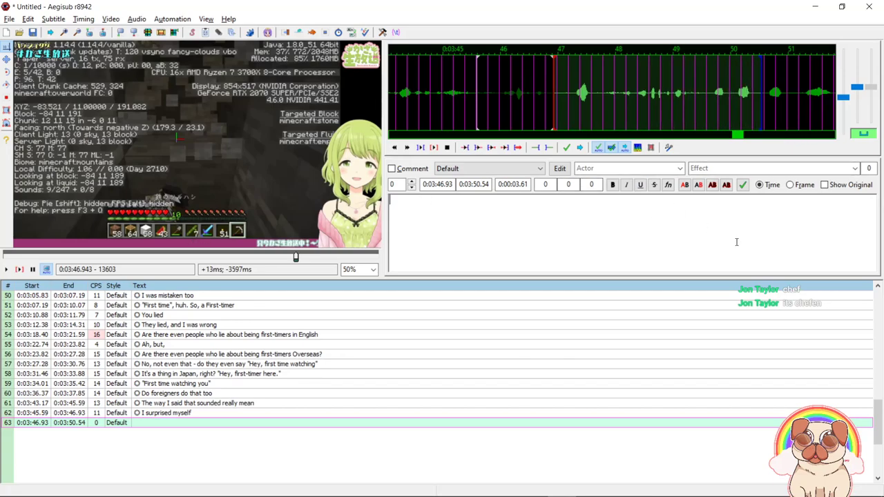
Copy the Montserrat style override tags from line 62 into the empty line 63.
left_click(562, 413)
left_click_drag(667, 200, 390, 200)
key("End")
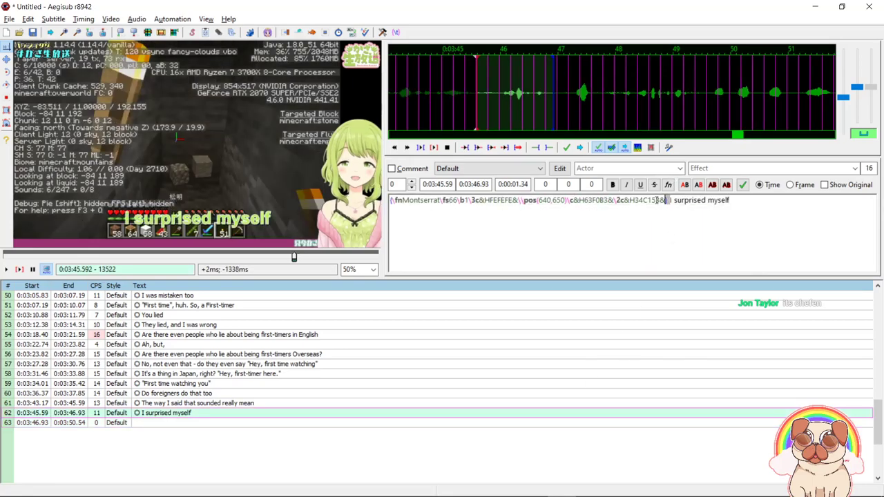
left_click_drag(664, 200, 392, 201)
key("ctrl+c")
left_click(462, 423)
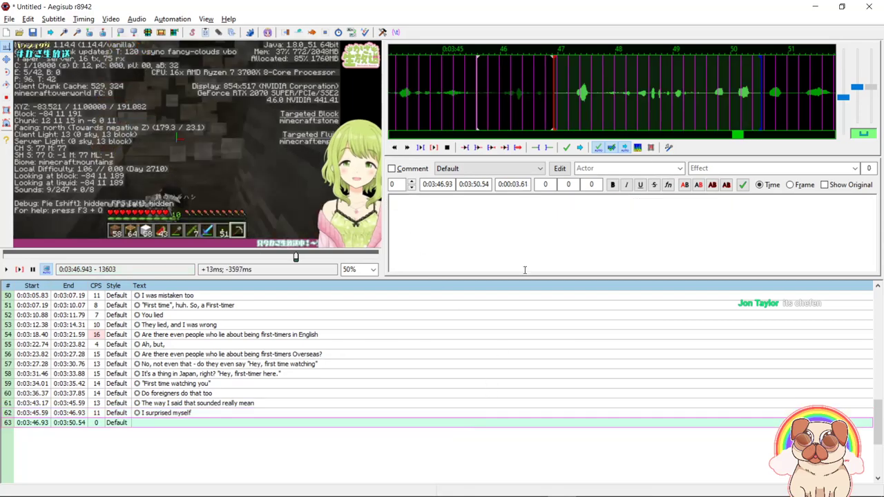
left_click(549, 222)
key("ctrl+v")
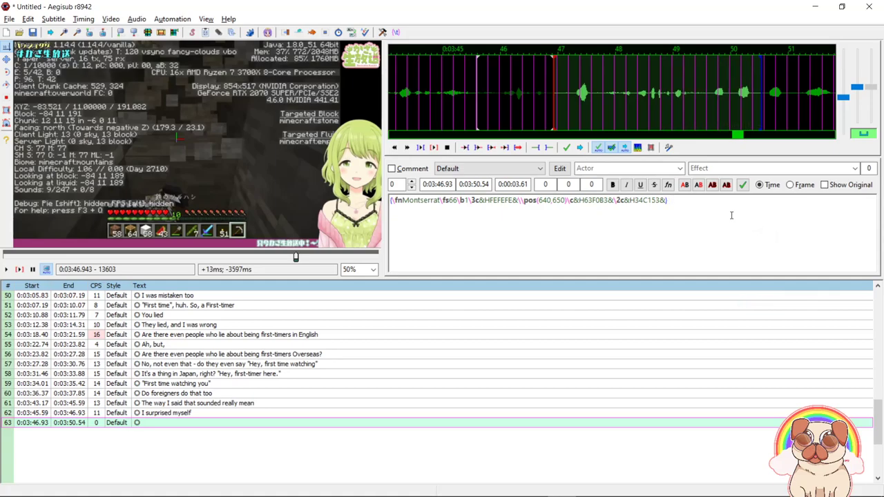
Enter the text I wanted to say "First" in a cool way on line 63 and commit it.
type("I wanted to say")
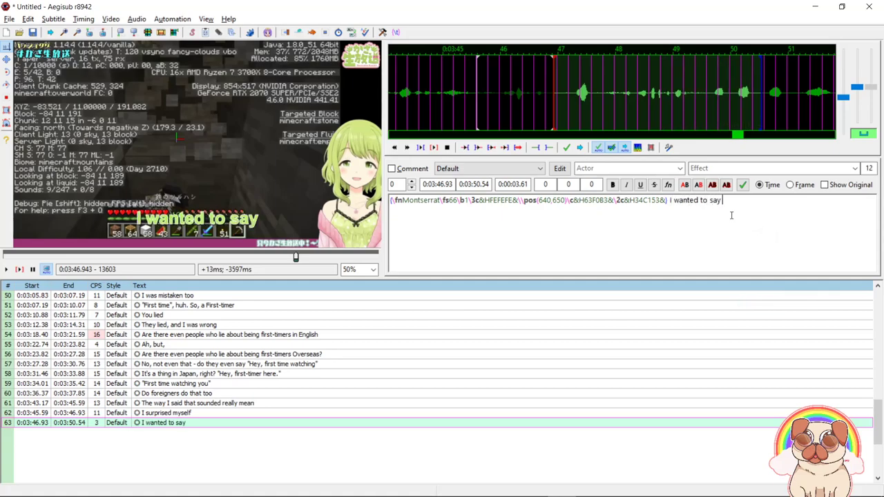
type(" \"First\"")
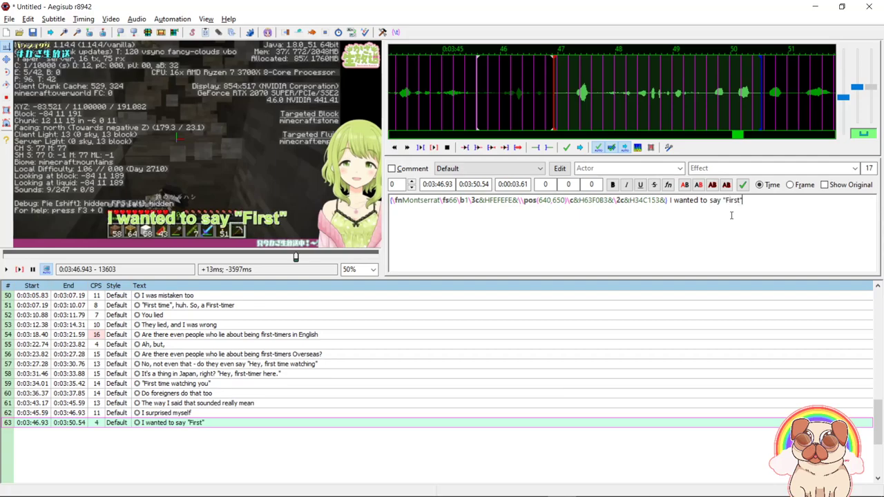
type(" in a cool way")
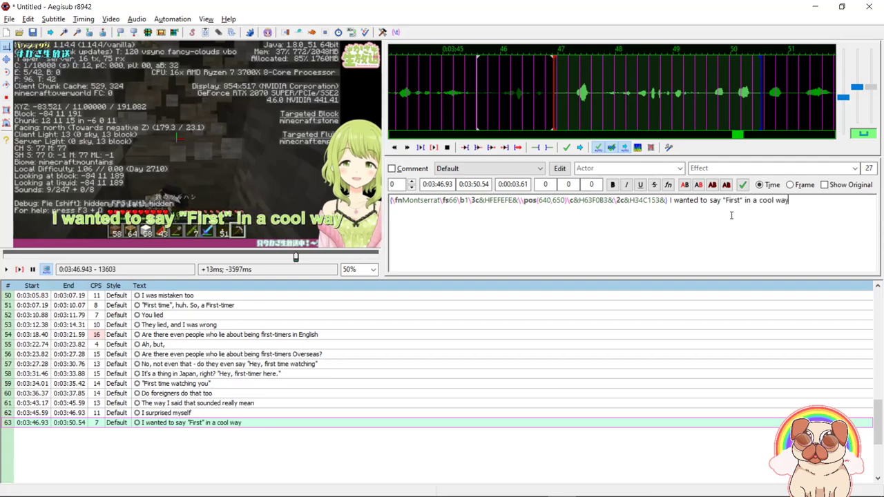
key("Return")
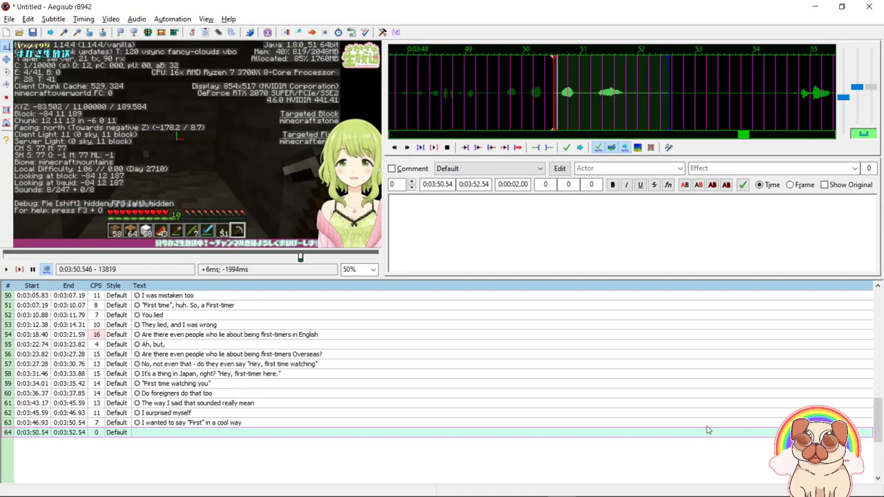
Time line 64 from 0:03:54.66 to 0:03:58.13 and paste the Montserrat style override tags into it.
right_click(788, 107)
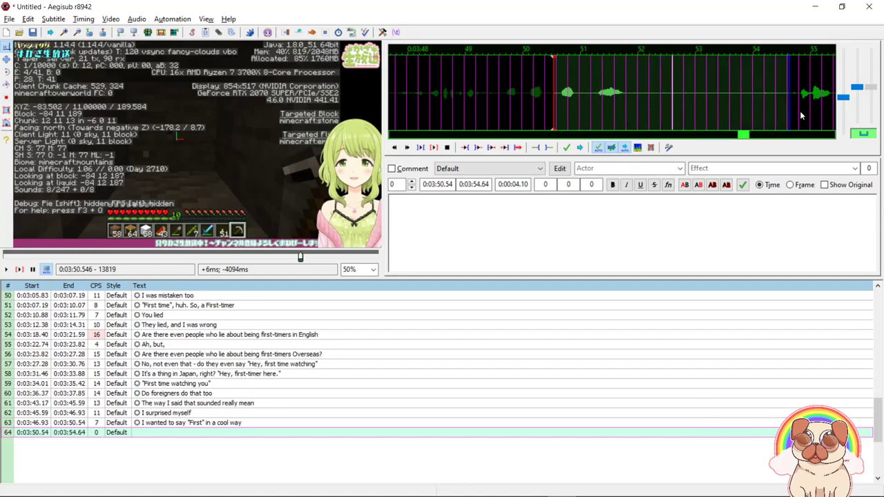
right_click(626, 117)
right_click(831, 107)
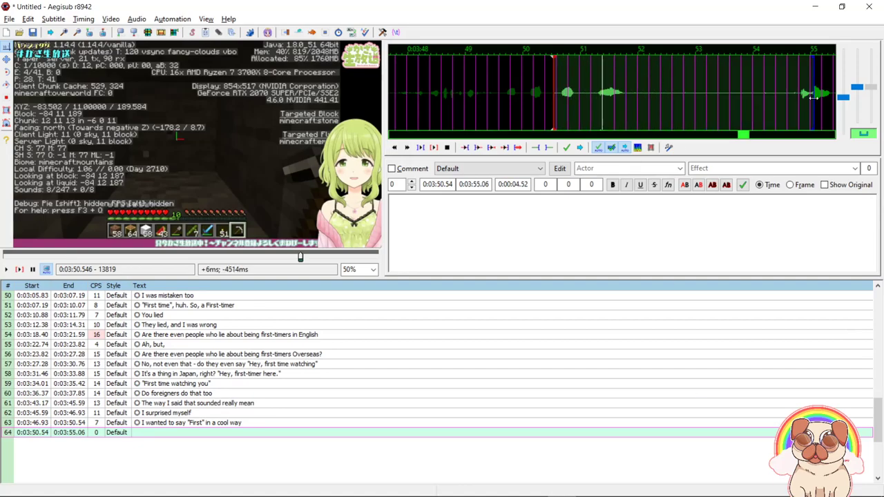
right_click(765, 107)
right_click(817, 107)
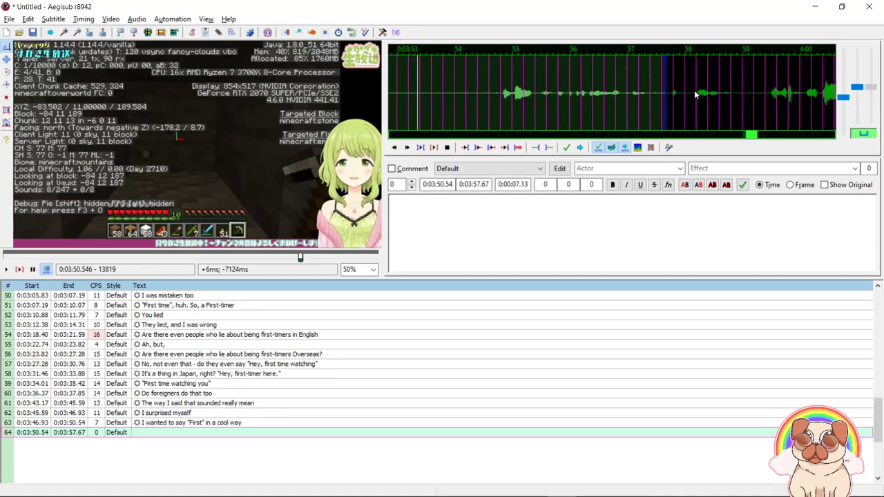
right_click(694, 110)
left_click(492, 103)
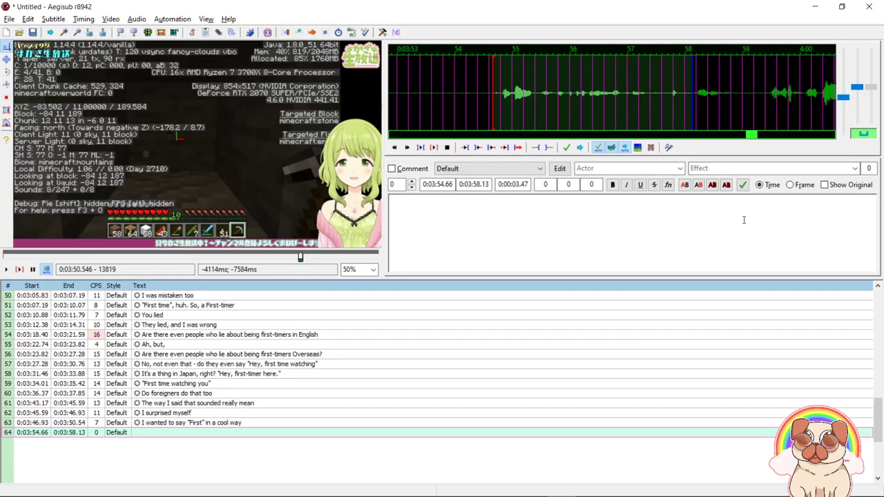
key("ctrl+v")
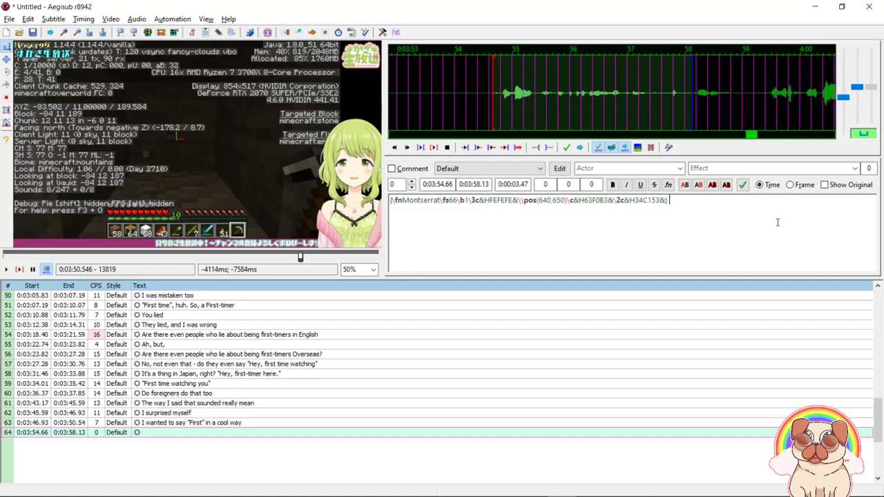
Begin line 64's subtitle text with They said something like "First time! I can't" after the style tags.
type("Firs")
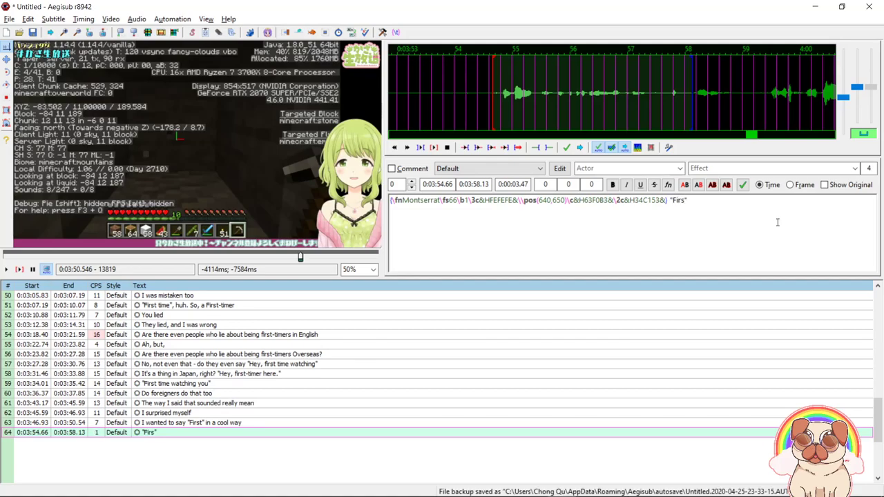
type("They said somethig")
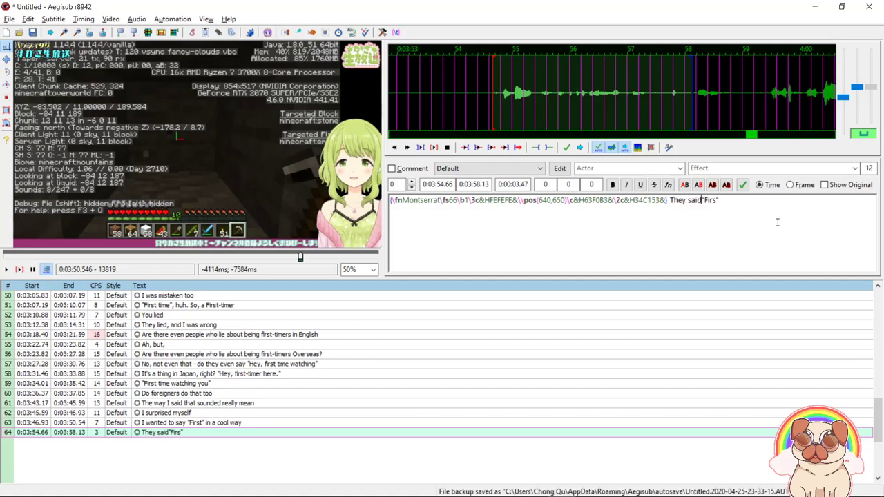
key("BackSpace")
key("BackSpace")
type("ng like")
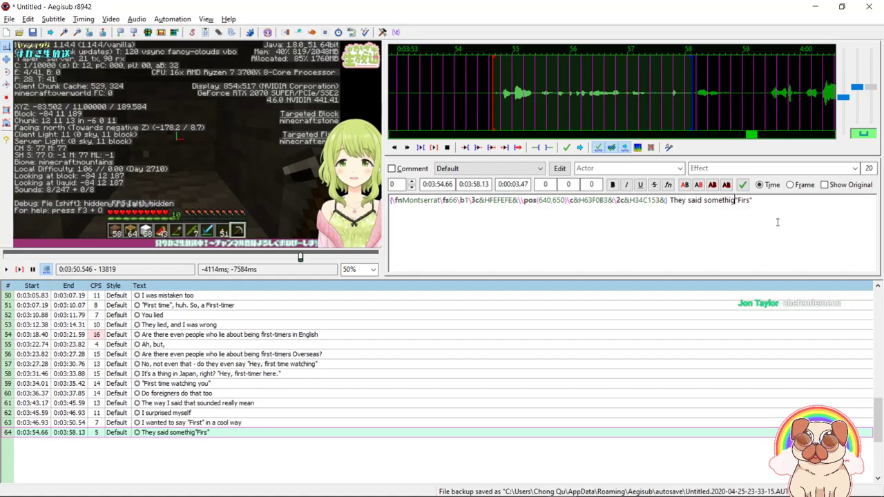
type(" \"First time! ")
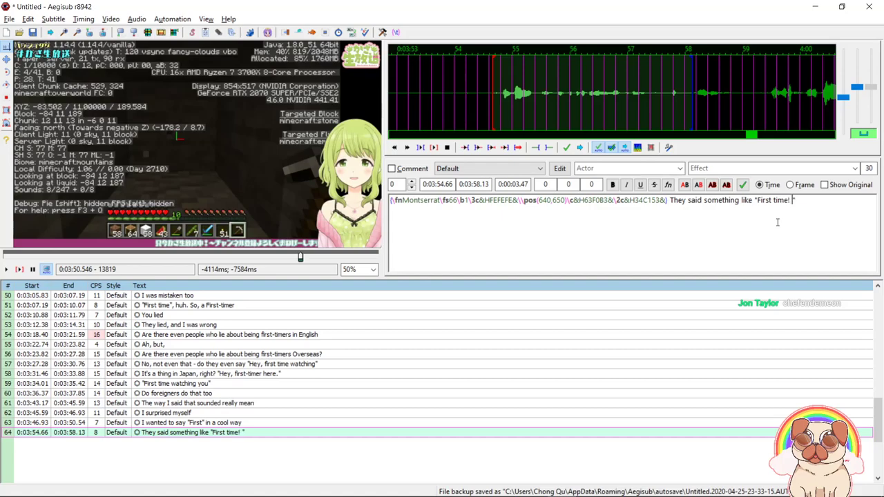
type("I can't")
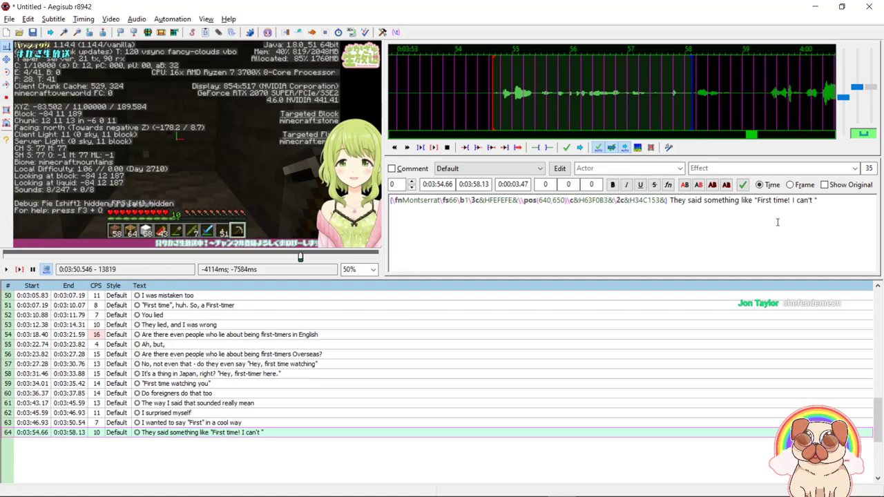
Complete line 64's quotation with understand Japanese at all and commit the line.
left_click(589, 432)
left_click(706, 438)
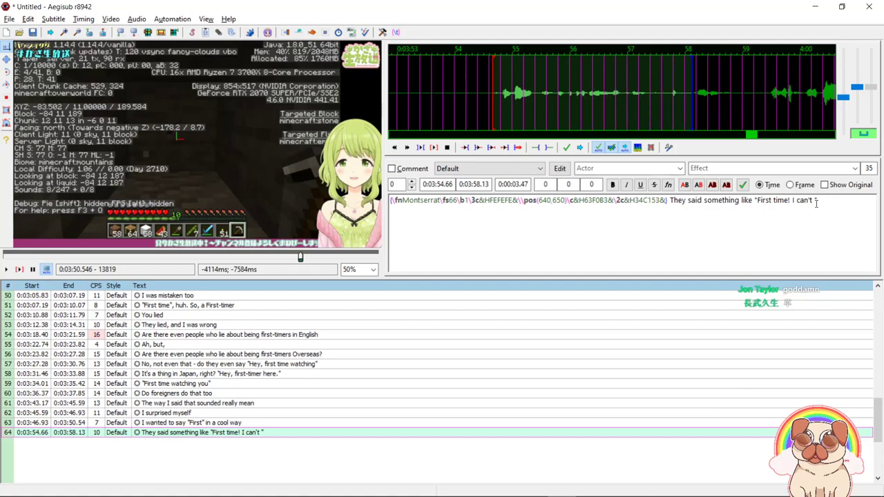
type("pe")
key("BackSpace")
key("BackSpace")
key("BackSpace")
type("understand ")
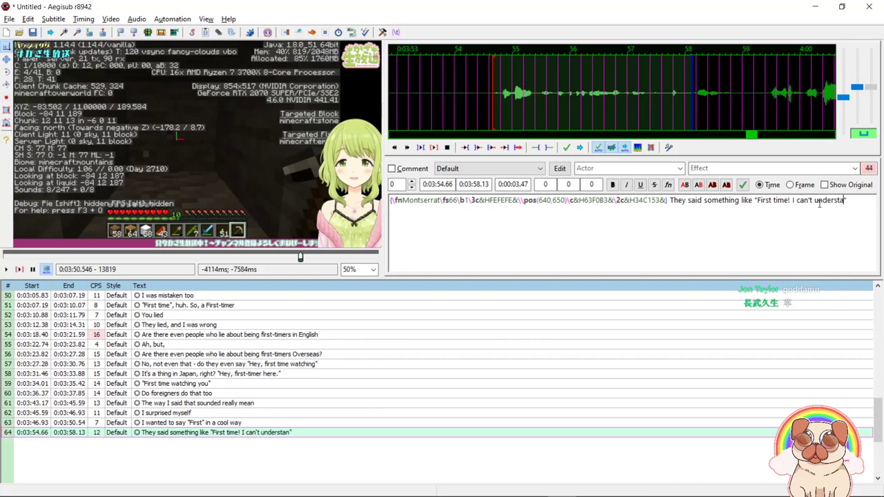
type("Japanese at all")
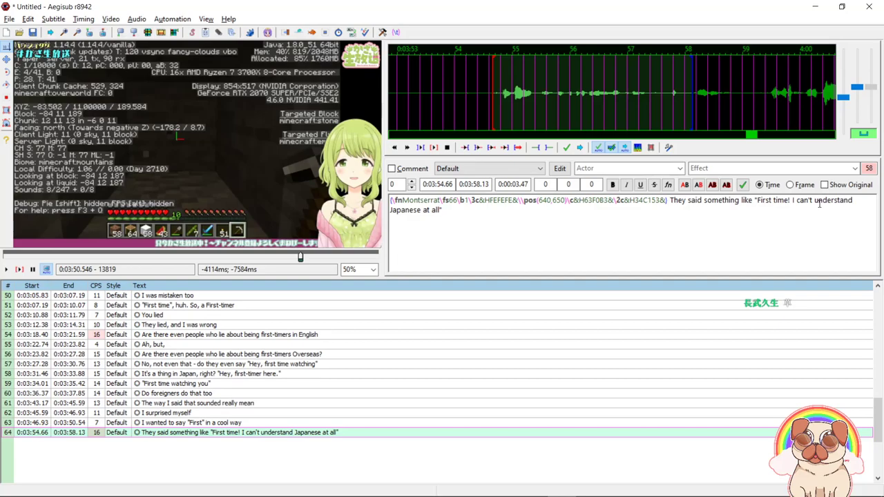
key("Return")
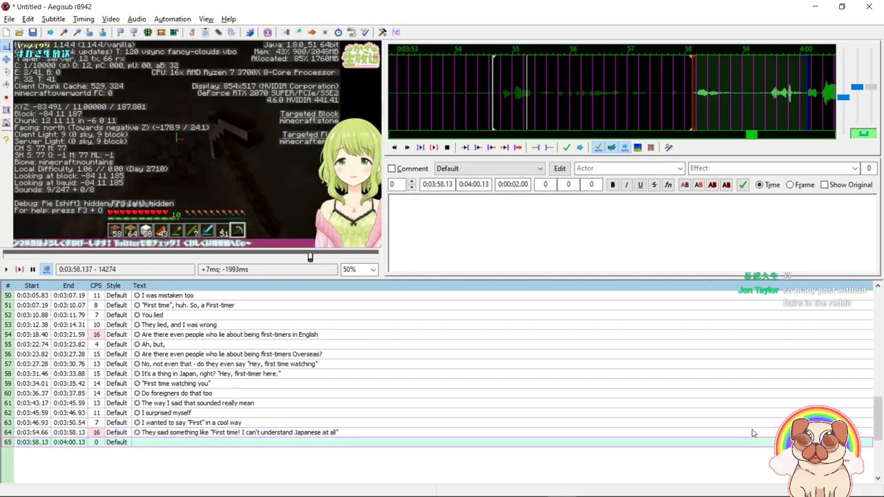
Switch to the browser, open reddit's r/VirtualYoutubers in a new tab, and look through its newest submissions.
key("s")
key("alt+Tab")
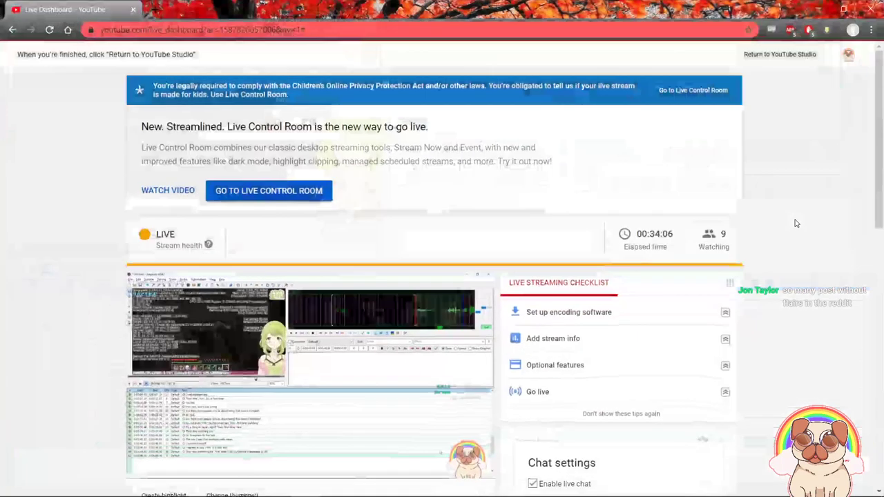
key("ctrl+t")
type("red")
key("Down")
key("Down")
key("Down")
key("Down")
key("Down")
key("Up")
key("Up")
key("Down")
key("Return")
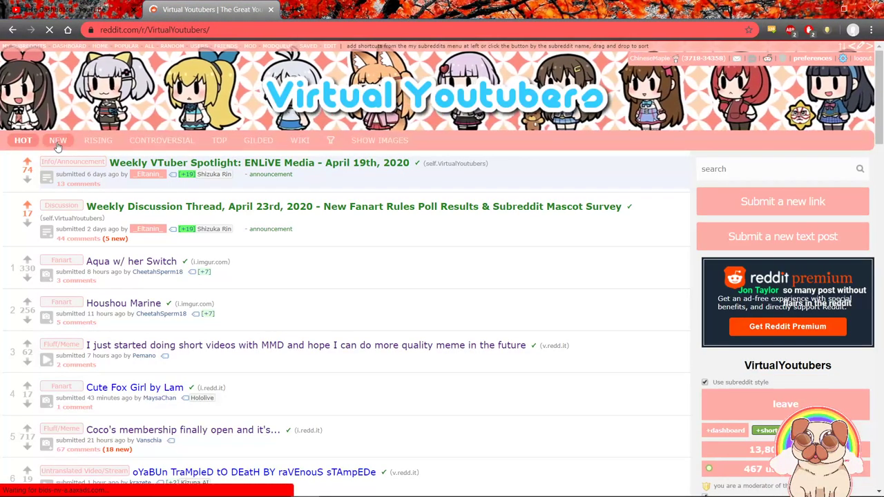
left_click(58, 140)
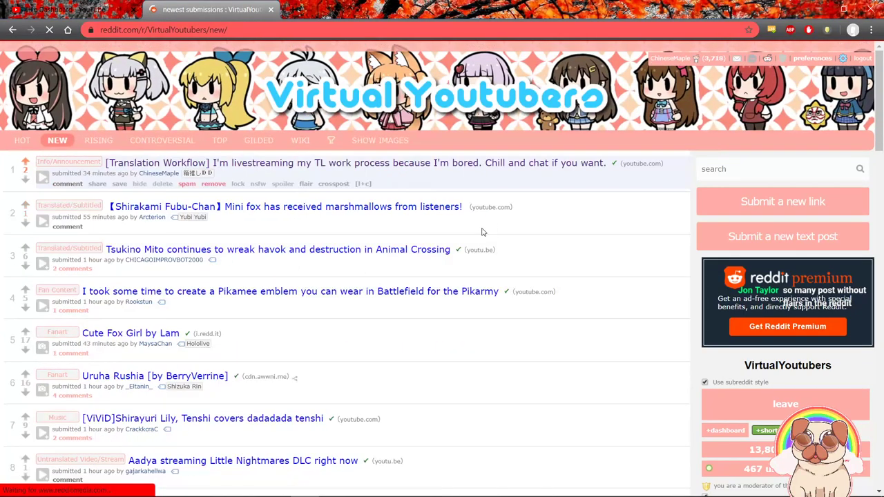
scroll(283, 310, "down", 3)
scroll(283, 311, "down", 1)
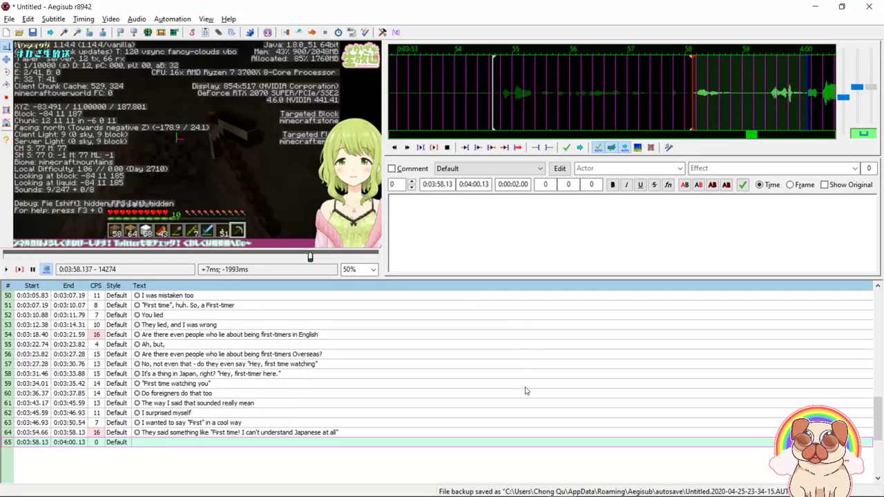
Switch back to Aegisub, replay line 65's audio, and set its end time to 0:03:59.13.
key("s")
scroll(822, 101, "down", 2)
right_click(736, 98)
right_click(589, 94)
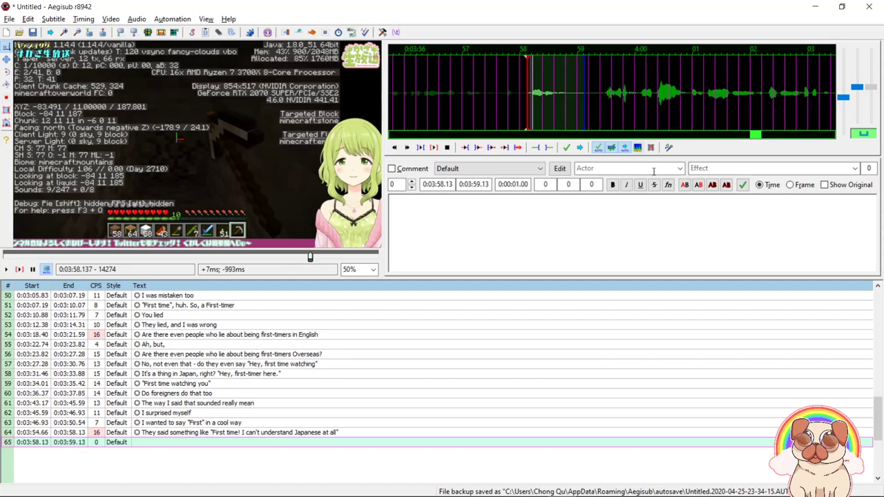
Paste the Montserrat style override tags into line 65, add the text Is that so?, and commit it.
left_click(671, 217)
type("{\\fnMontserrat\\fs66\\b1\\3c&HFEFEFE&\\\\pos(640,650)\\c&H63F0B3&\\2c&H34C153&}")
type("Is that")
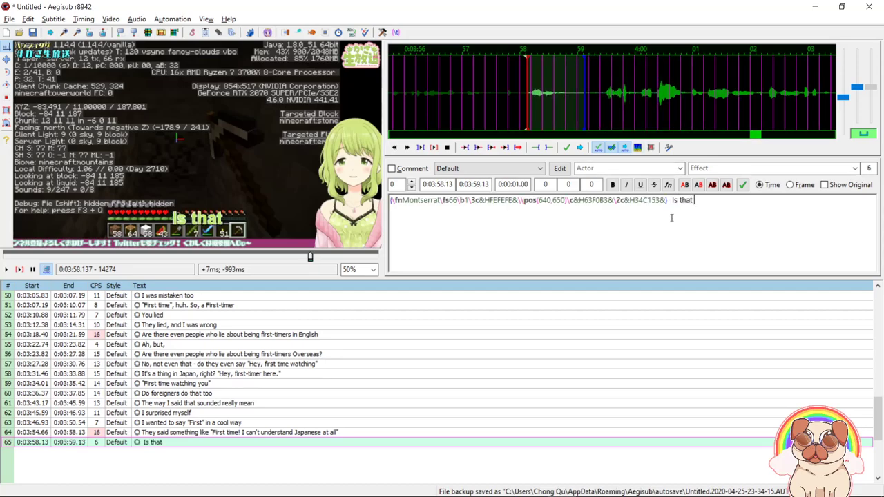
type(" so?")
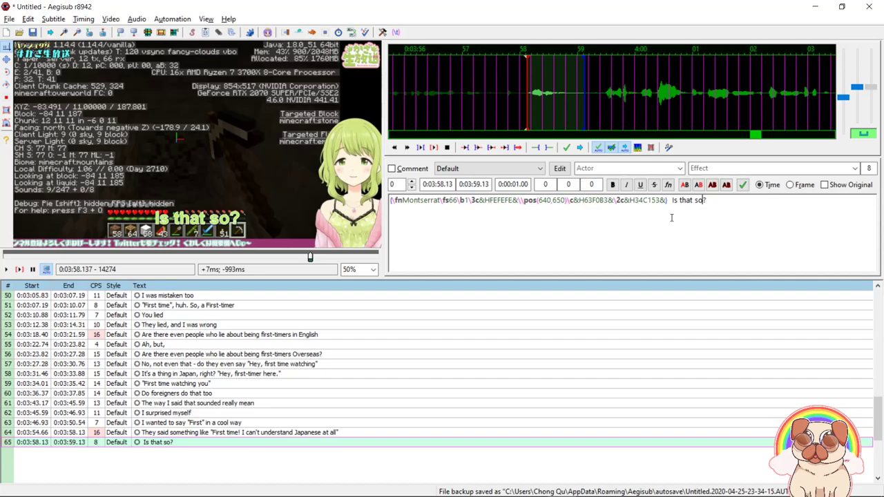
key("Return")
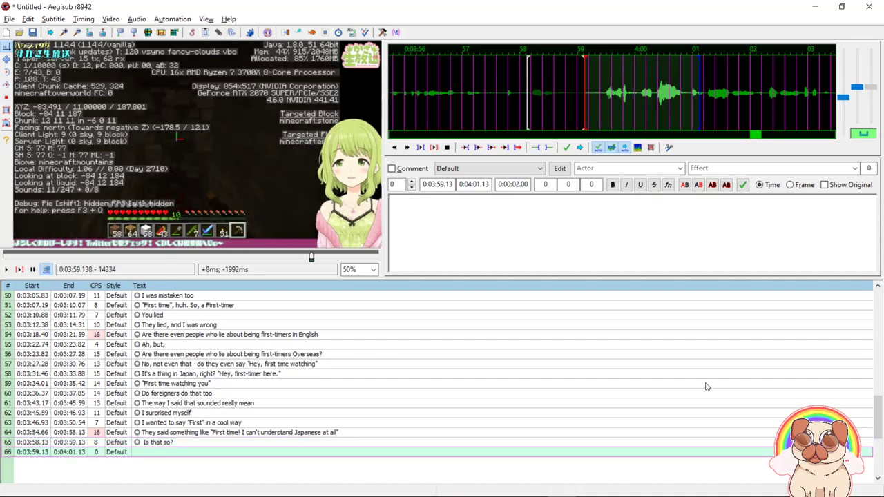
Try timing line 66 against the waveform, with a start of 0:03:59.38 and an end of 0:04:00.13.
right_click(822, 97)
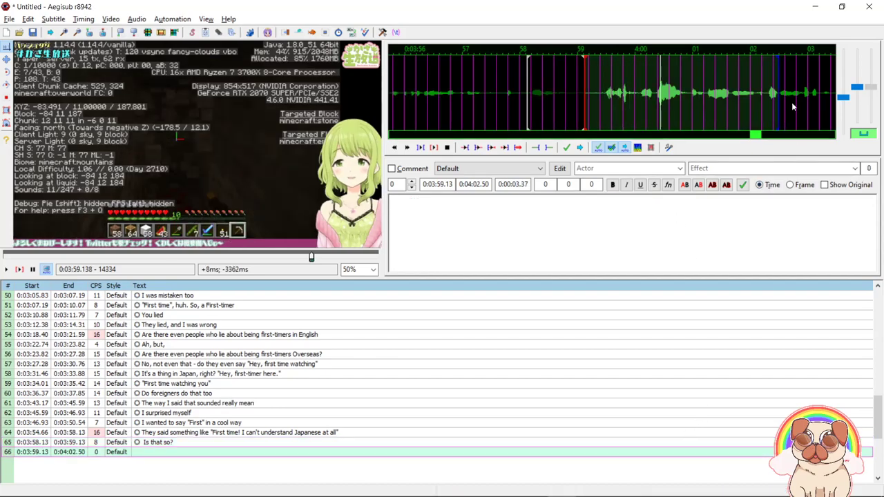
right_click(720, 89)
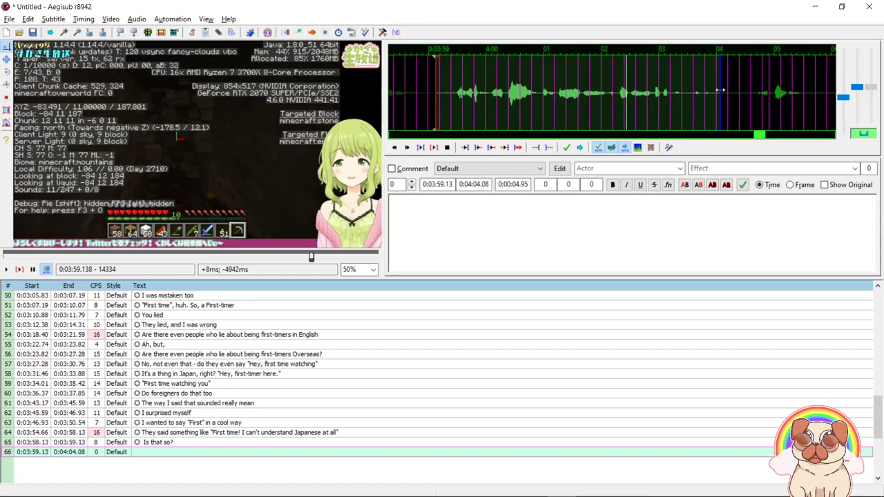
left_click(450, 94)
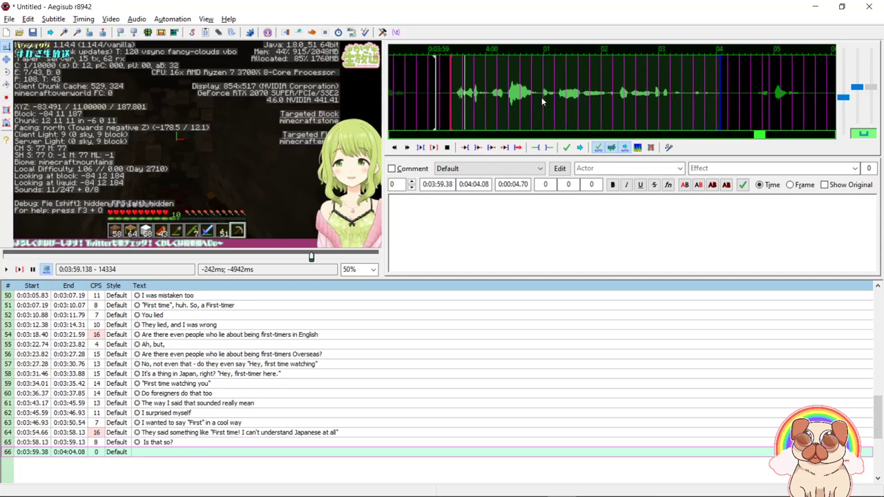
right_click(542, 94)
right_click(494, 94)
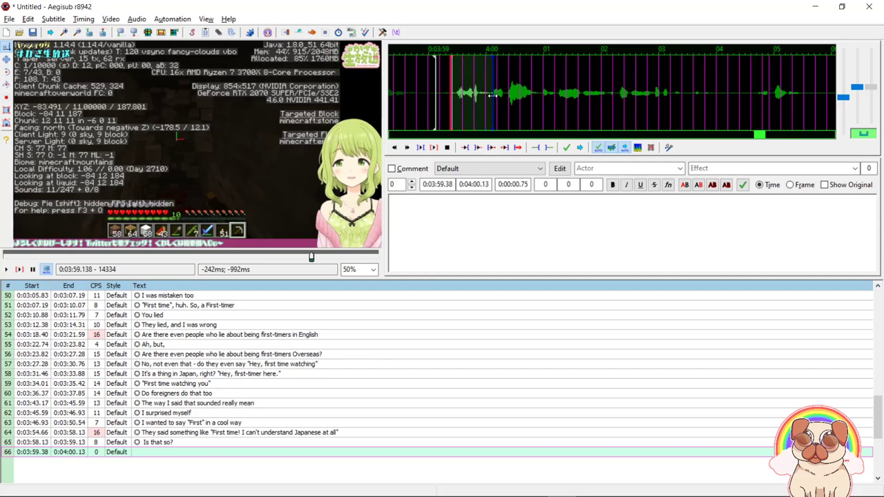
left_click(436, 93)
right_click(439, 93)
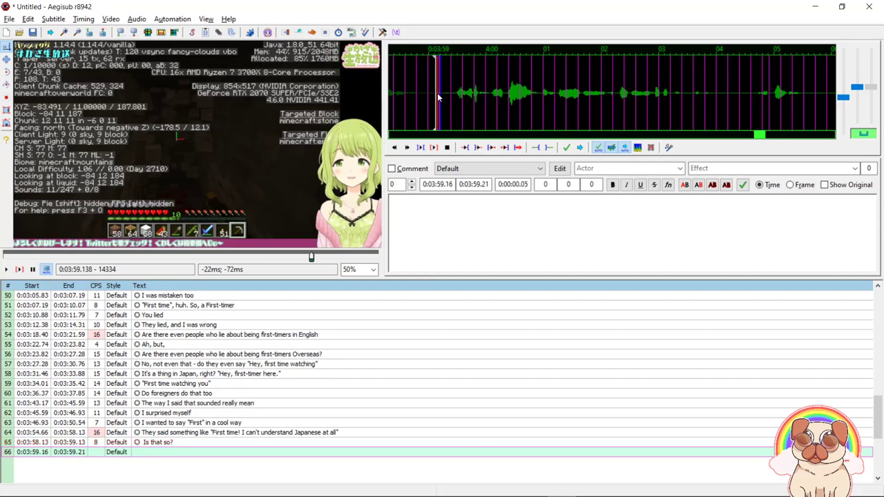
left_click(437, 93)
Shorten line 65 to end at 0:03:58.84, and time line 66 from 0:03:58.86 to 0:04:00.11.
left_click(486, 441)
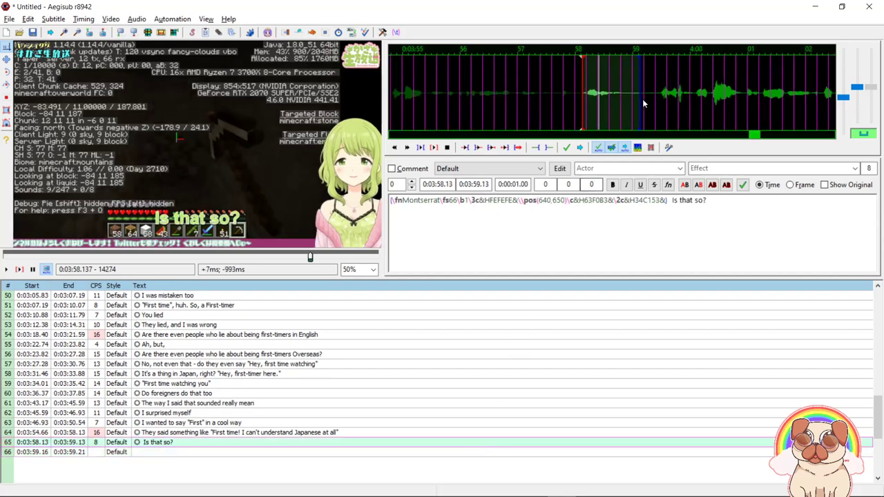
right_click(621, 93)
left_click(628, 450)
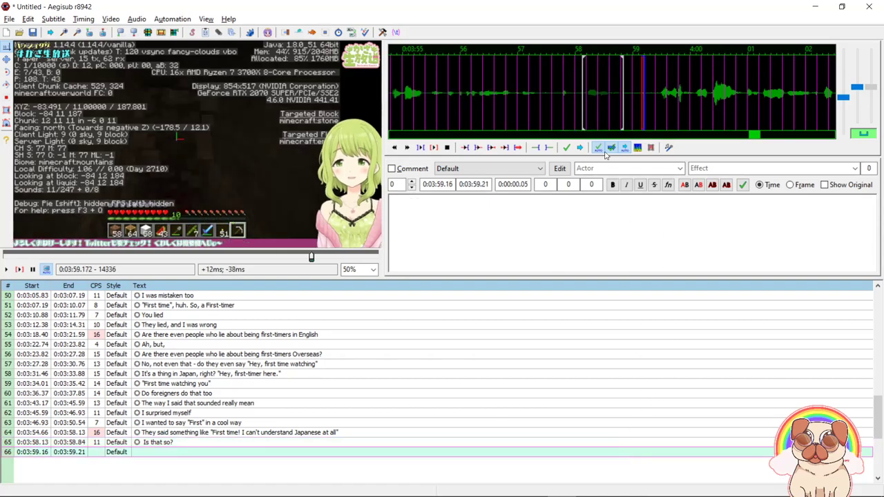
left_click(625, 103)
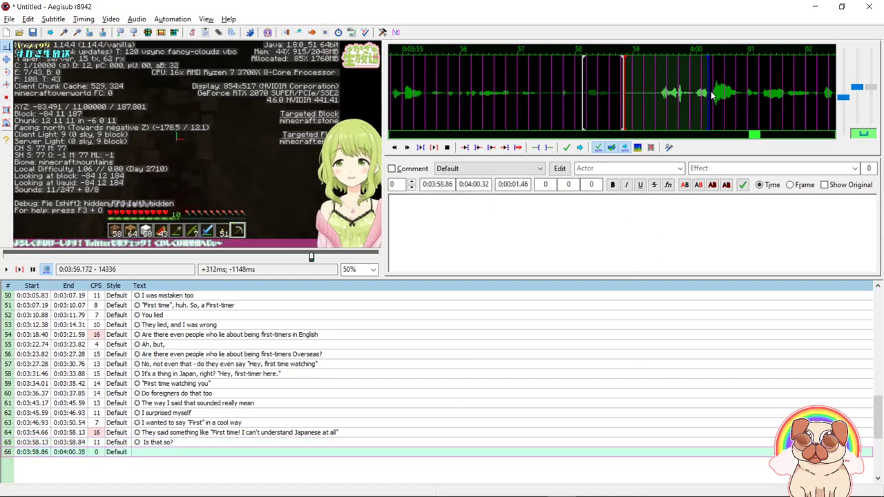
right_click(713, 93)
right_click(690, 93)
key("s")
Paste the Montserrat style override tags into line 66, add the text "You making fun of us?" in quotation marks, and commit it.
left_click(736, 234)
type("{\\fnMontserrat\\fs66\\b1\\3c&HFEFEFE&\\\\pos(640,650)\\c&H63F0B3&\\2c&H34C153&}")
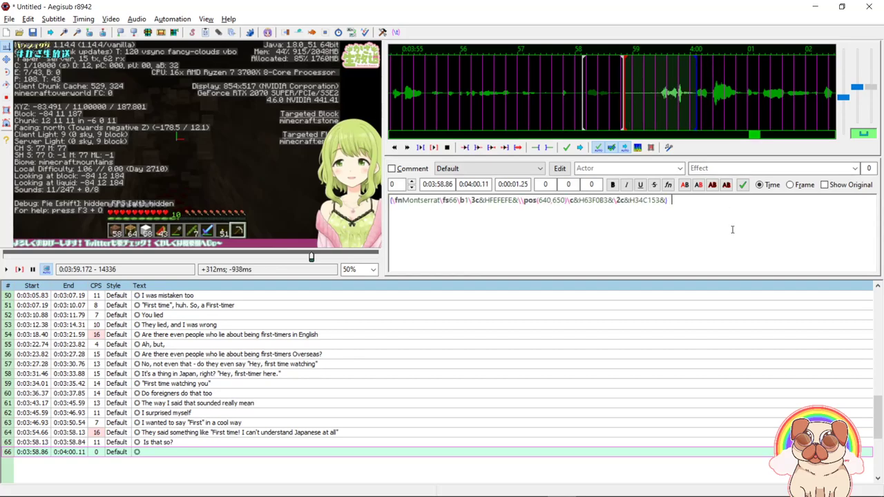
type("\"You ")
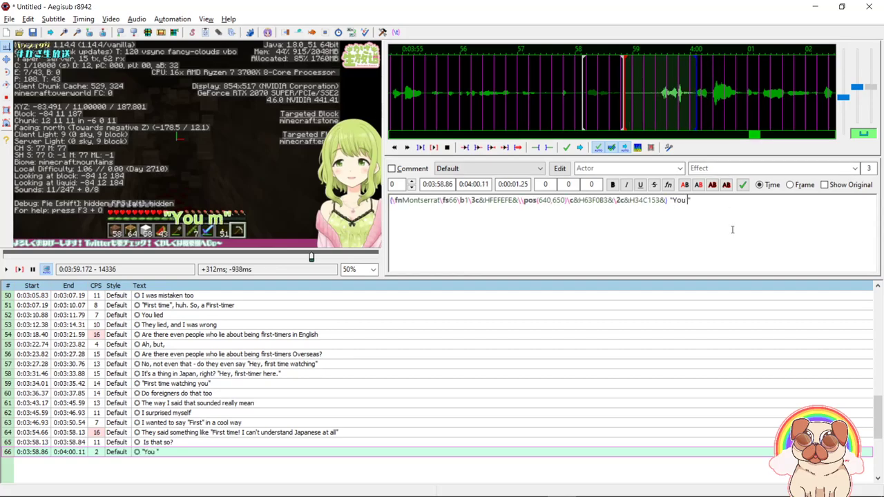
type("making fun of us?\"")
key("Return")
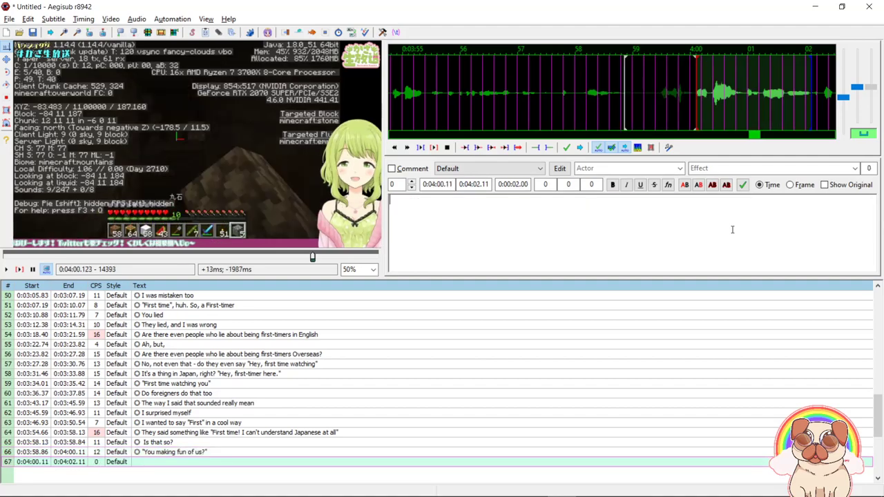
Set line 67's end time to 0:04:04.02 and paste the Montserrat style override tags into it.
left_click(553, 461)
key("s")
scroll(816, 99, "down", 1)
right_click(756, 93)
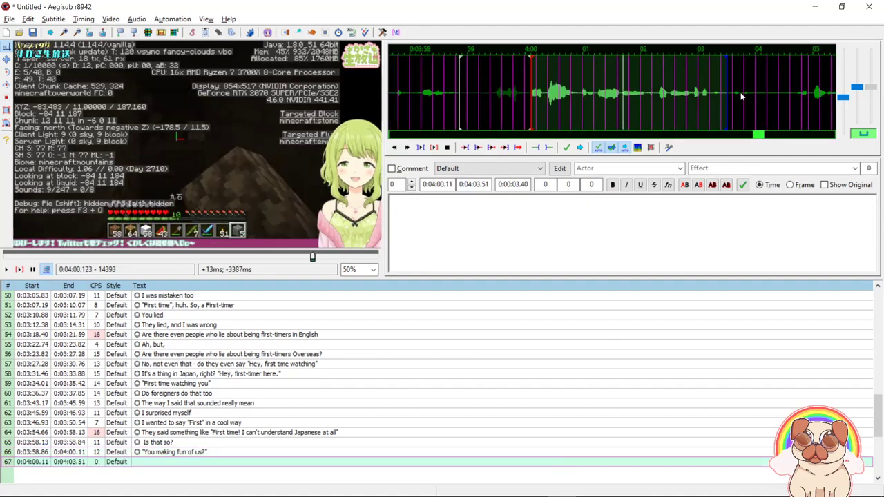
left_click(755, 230)
type("{\\fnMontserrat\\fs66\\b1\\3c&HFEFEFE&\\\\pos(640,650)\\c&H63F0B3&\\2c&H34C153&}")
Add the text "No, no, I just wanted to speak English in a cool way" to line 67 and commit it.
type("No,")
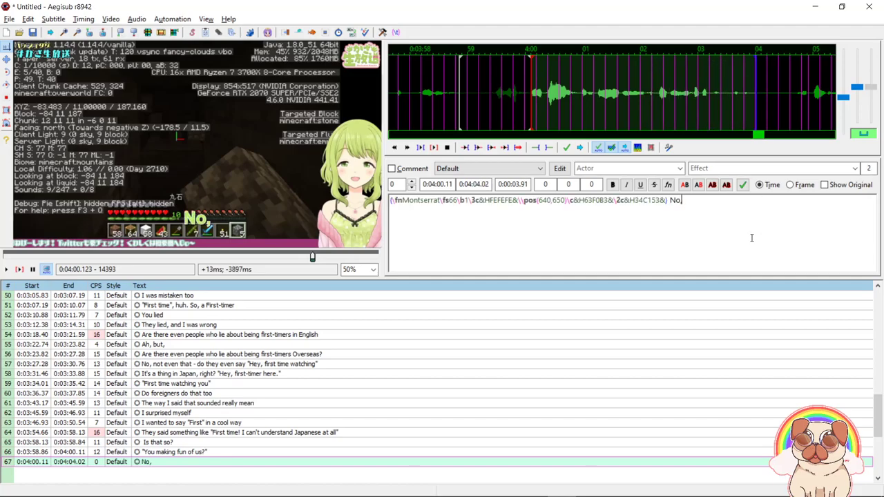
type(" no, I just ")
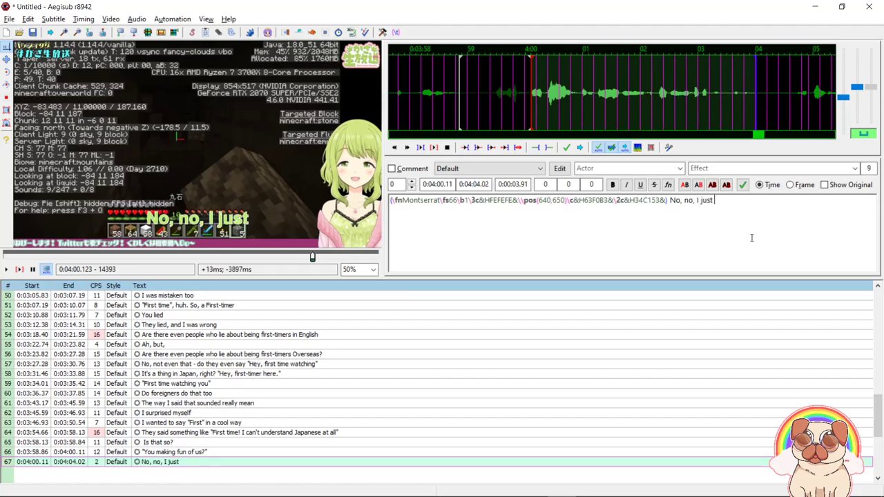
type("wanted to spe")
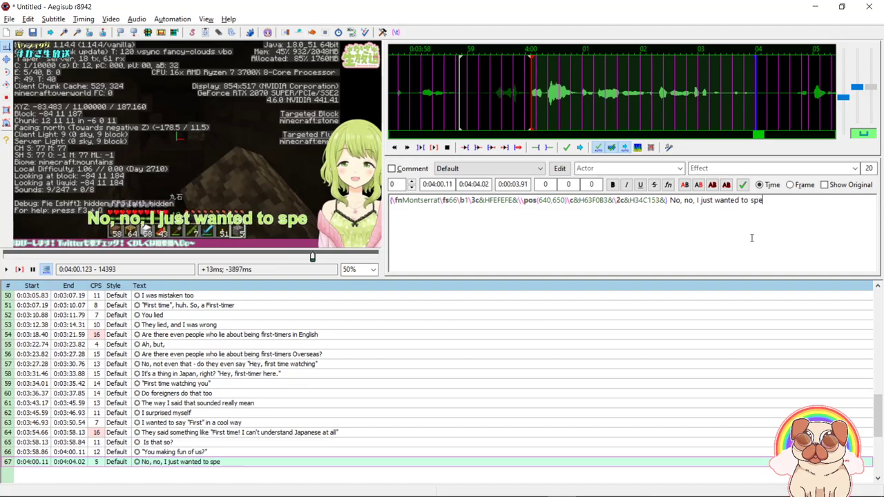
type("ak English")
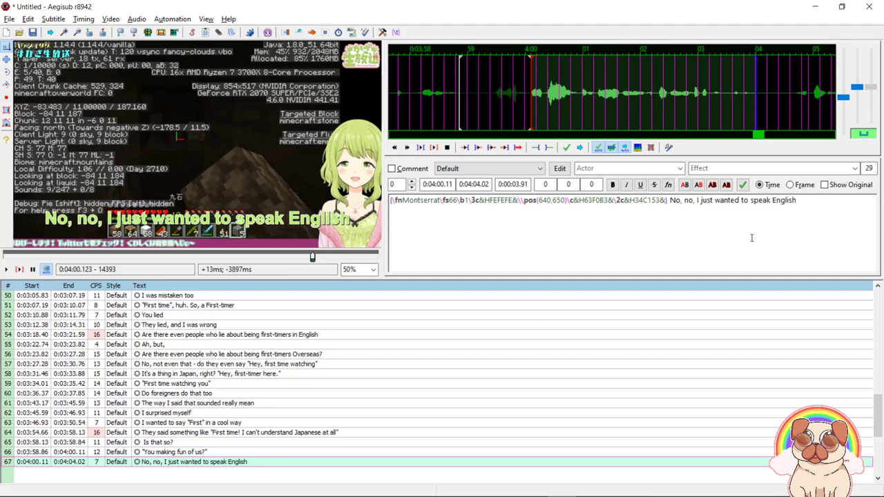
type(" coo")
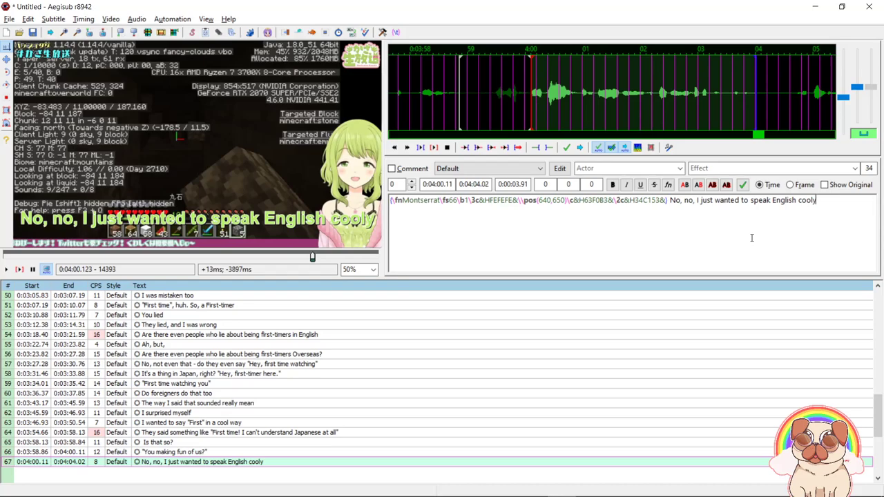
type("ly")
key("BackSpace")
key("BackSpace")
key("BackSpace")
key("BackSpace")
key("BackSpace")
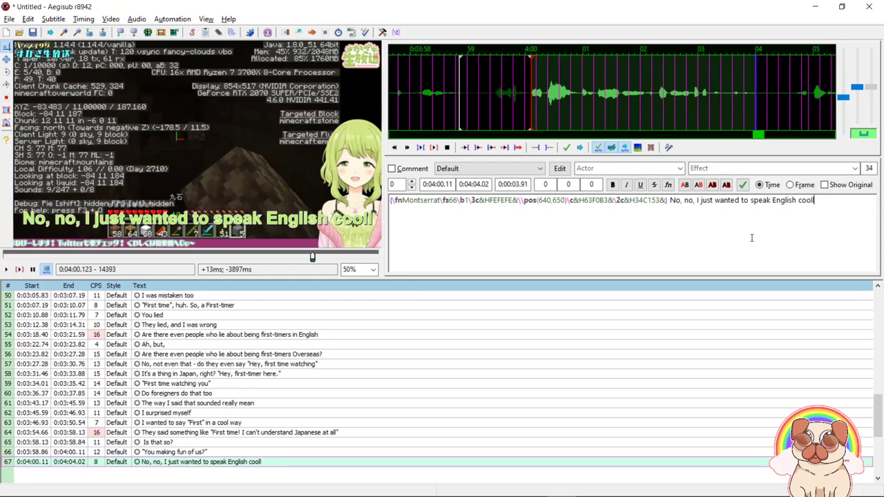
key("BackSpace")
type("in a cool way")
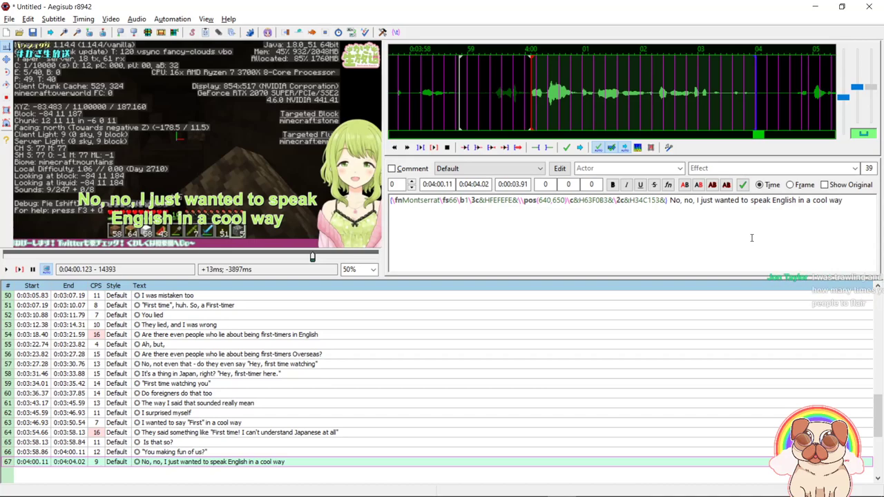
key("Return")
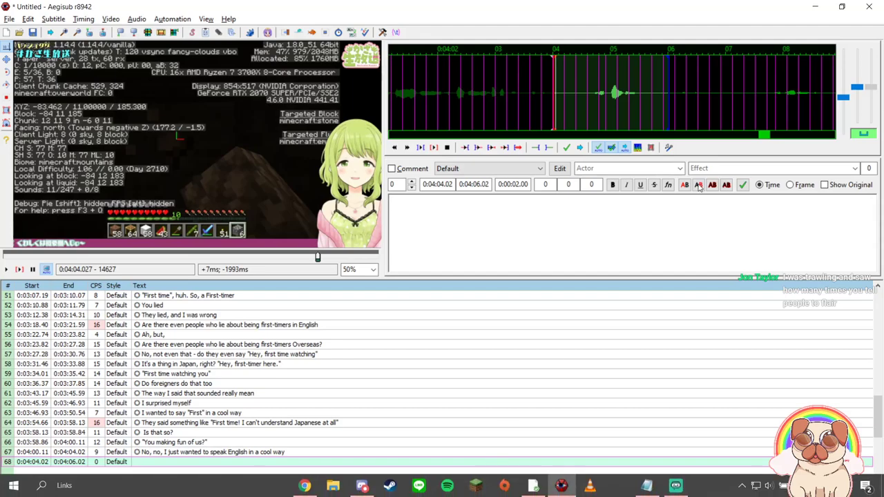
Time line 68 against the waveform, starting at 0:04:04.64 and ending at 0:04:08.83.
right_click(684, 92)
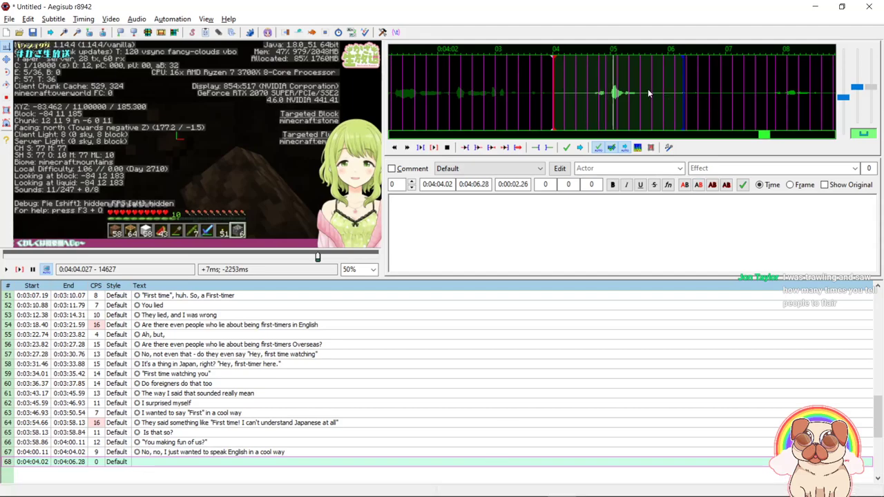
right_click(734, 92)
left_click(589, 94)
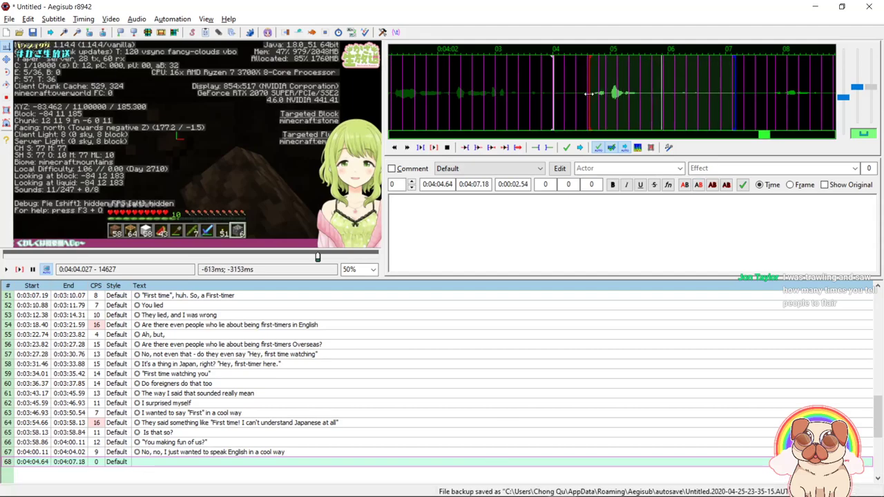
right_click(812, 97)
scroll(815, 95, "down", 3)
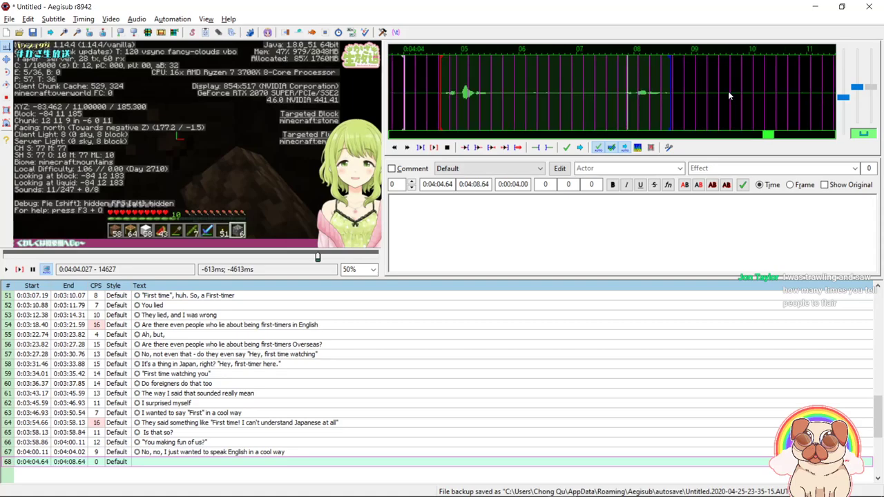
right_click(692, 95)
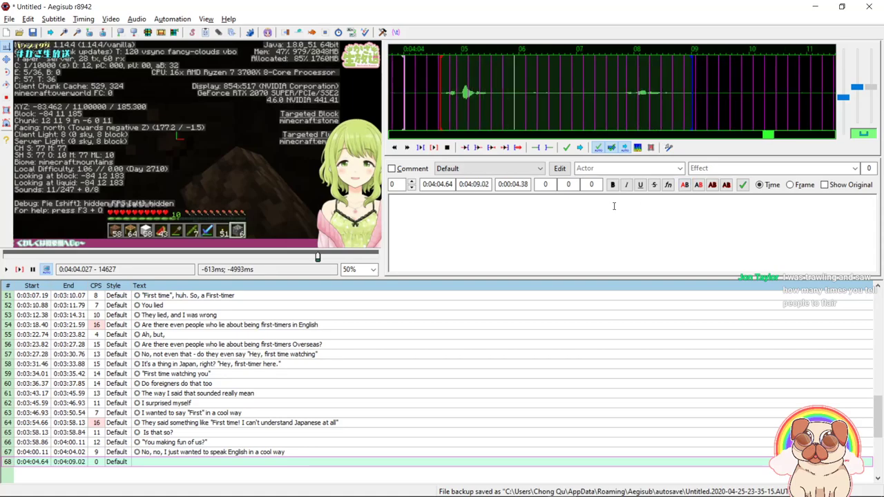
right_click(683, 97)
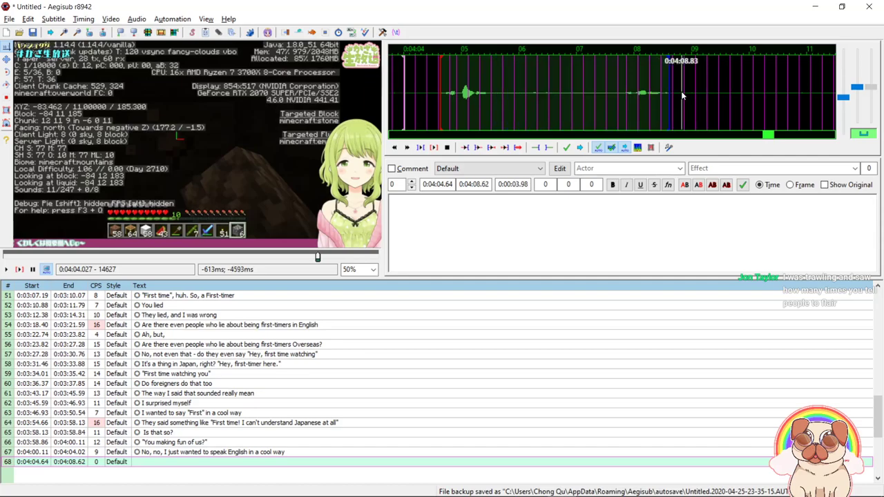
Paste the Montserrat style override tags into line 68, add "And it ended up sounding grosser than I thought it would", and commit it.
left_click(697, 232)
type("{\\fnMontserrat\\fs66\\b1\\3c&HFEFEFE&\\\\pos(640,650)\\c&H63F0B3&\\2c&H34C153&}")
type("A")
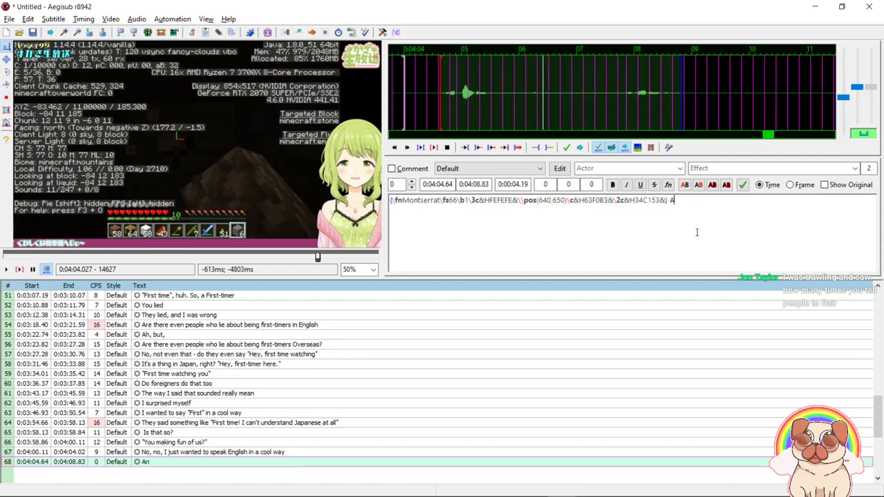
type("nd it ended up sound")
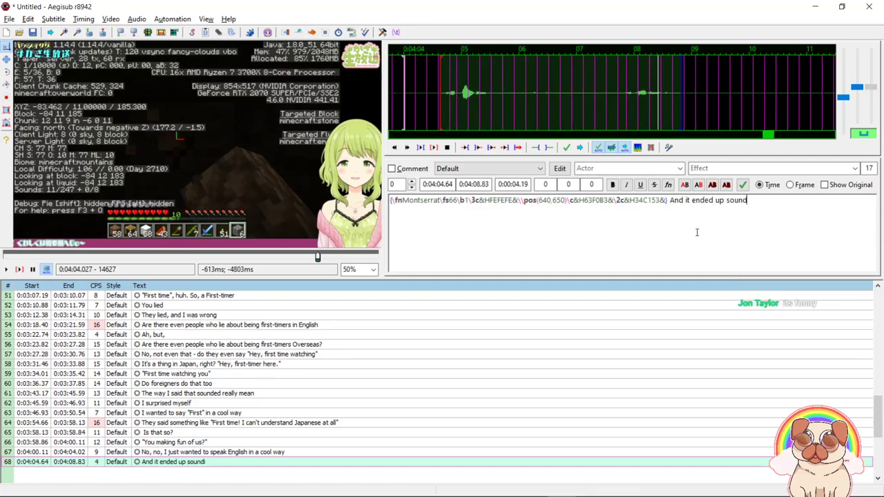
type("ing grosser tha")
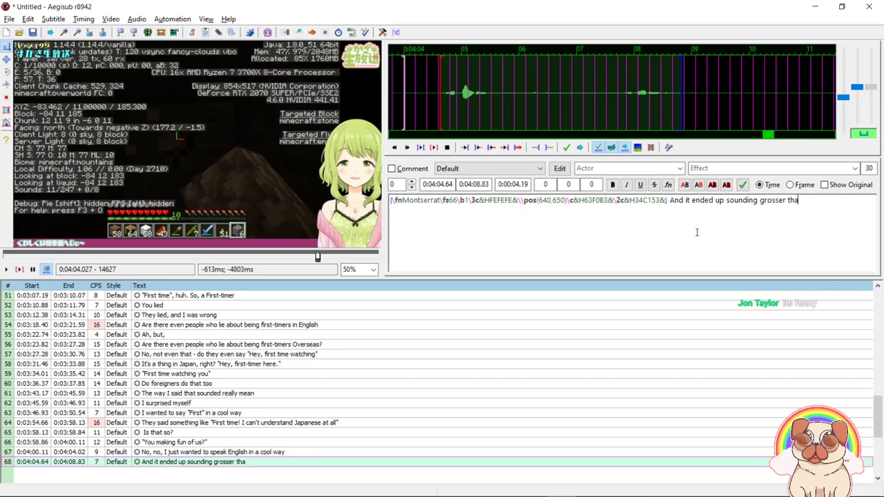
type("n I thought it would")
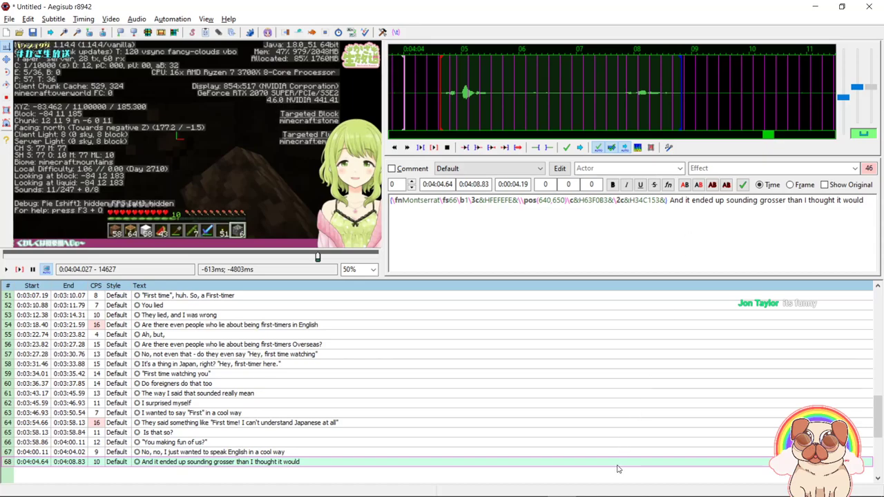
key("Return")
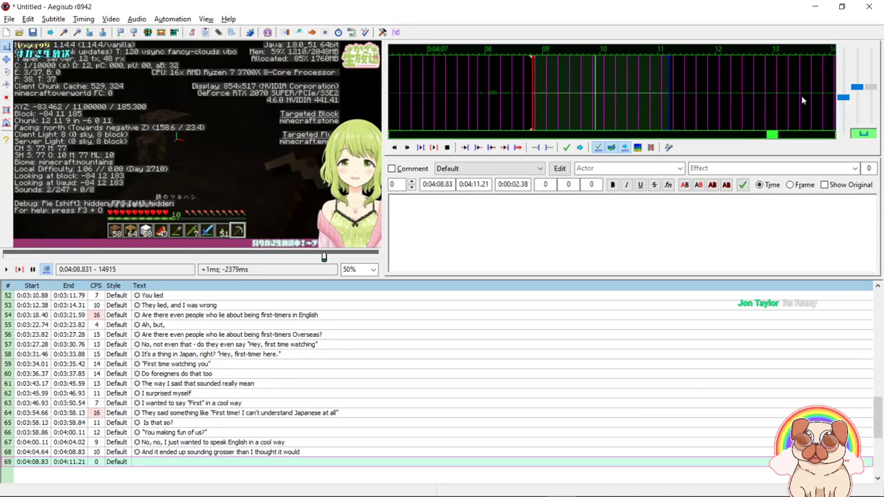
Time line 69 to the next speech in the waveform, from 0:04:17.29 to 0:04:19.96.
scroll(797, 98, "down", 3)
right_click(789, 94)
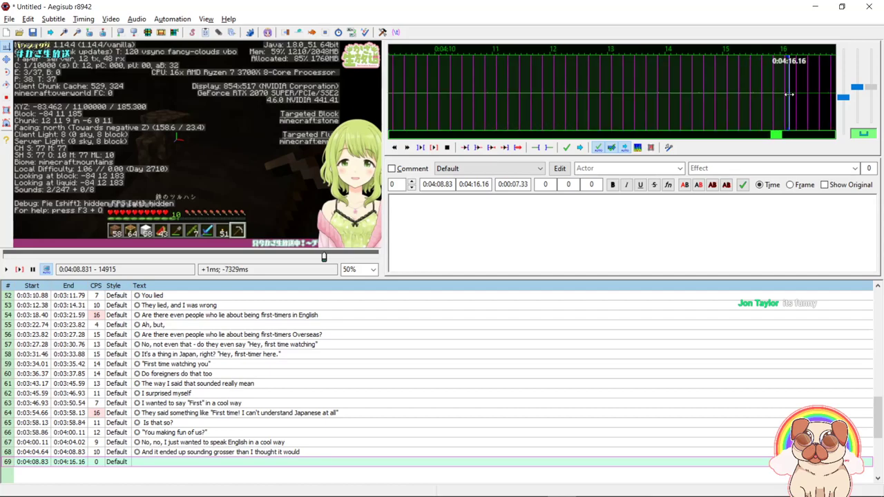
scroll(788, 94, "down", 3)
left_click_drag(507, 97, 774, 97)
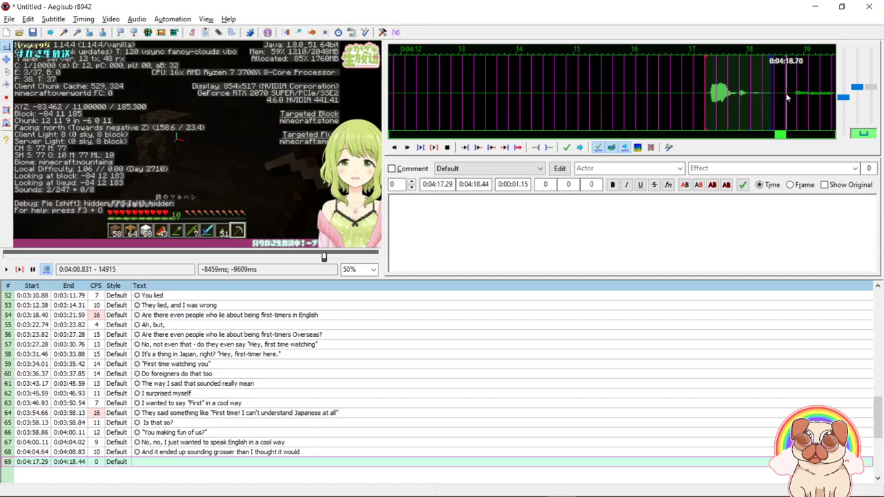
scroll(788, 87, "down", 3)
right_click(730, 90)
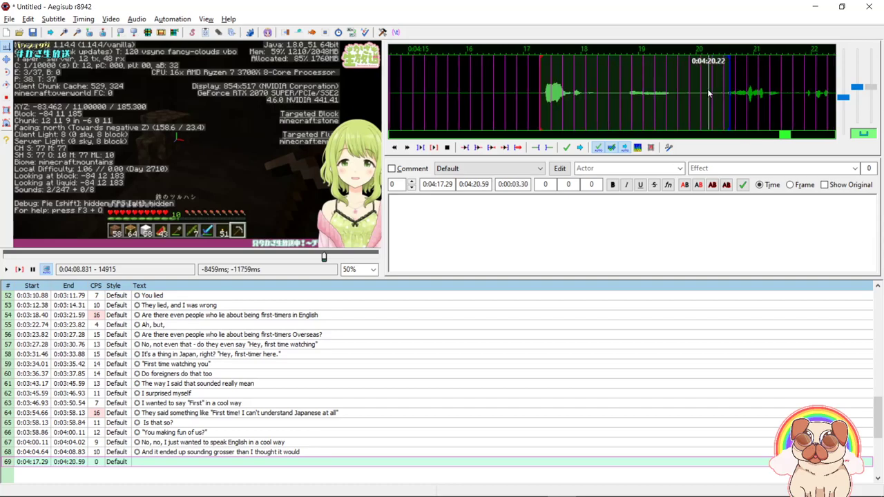
right_click(692, 93)
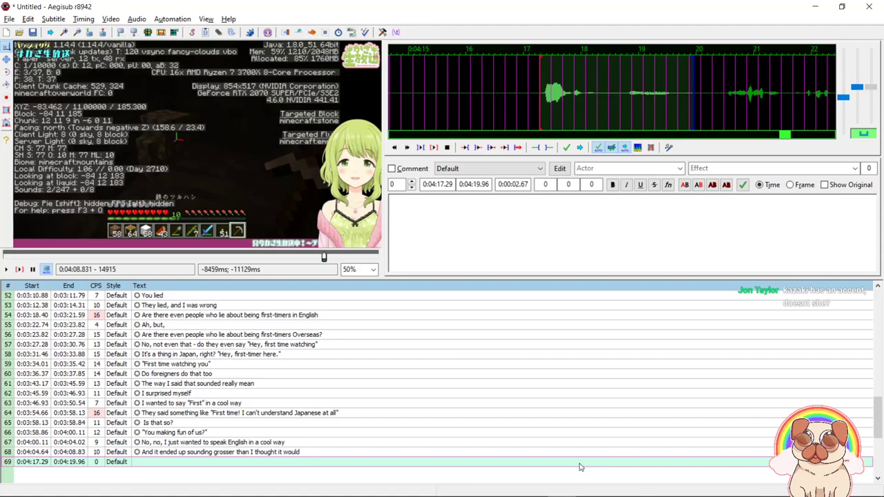
Replay line 69's audio and review line 58 about the "first-timer" greeting in Japan.
key("s")
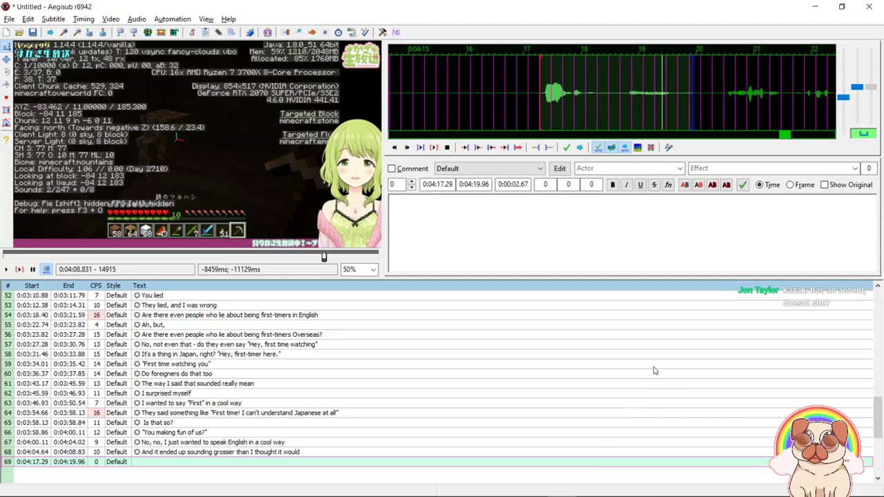
left_click(273, 353)
key("alt+f")
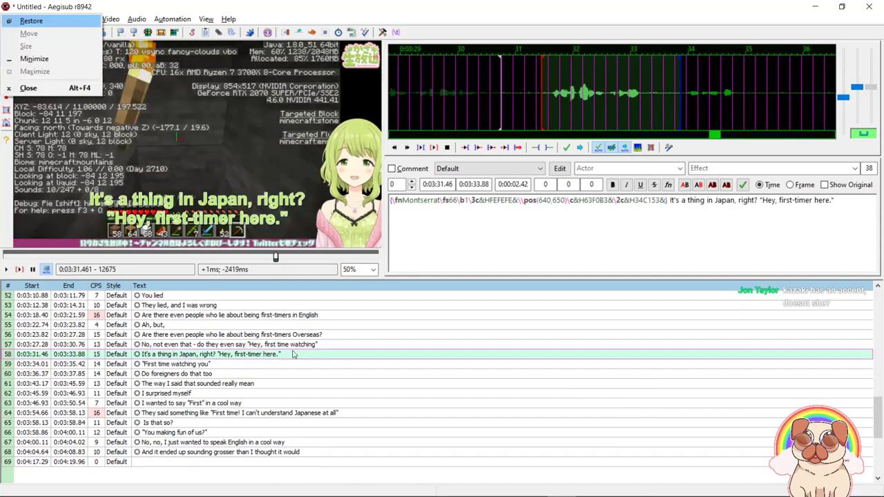
key("Escape")
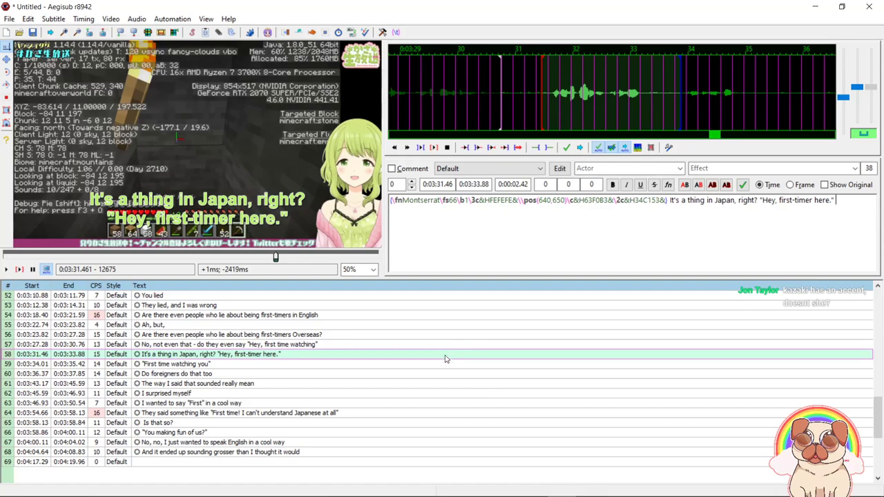
left_click(406, 346)
left_click(405, 357)
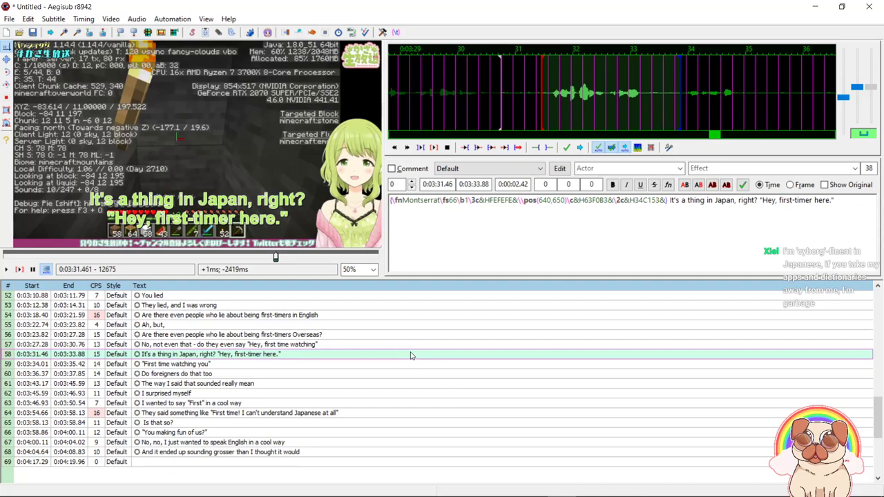
key("s")
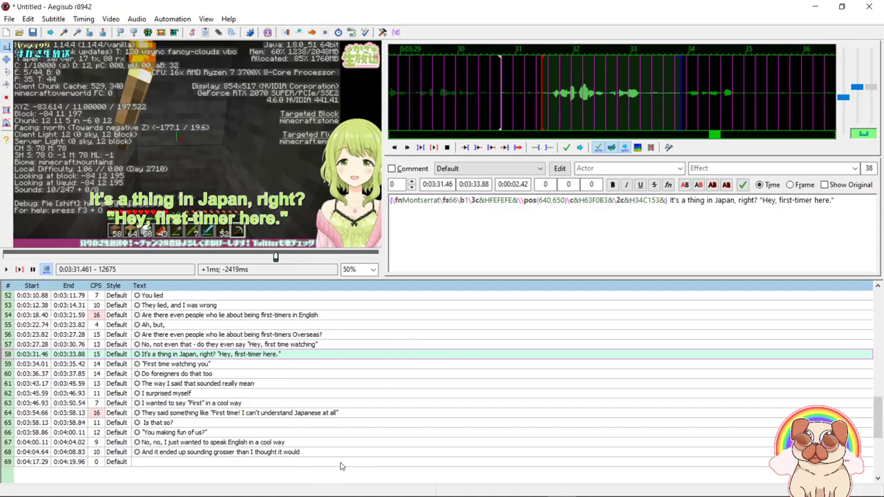
Correct the typo in line 36 so that it reads "Sorry, I'm ducking out of the stream".
scroll(264, 431, "up", 9)
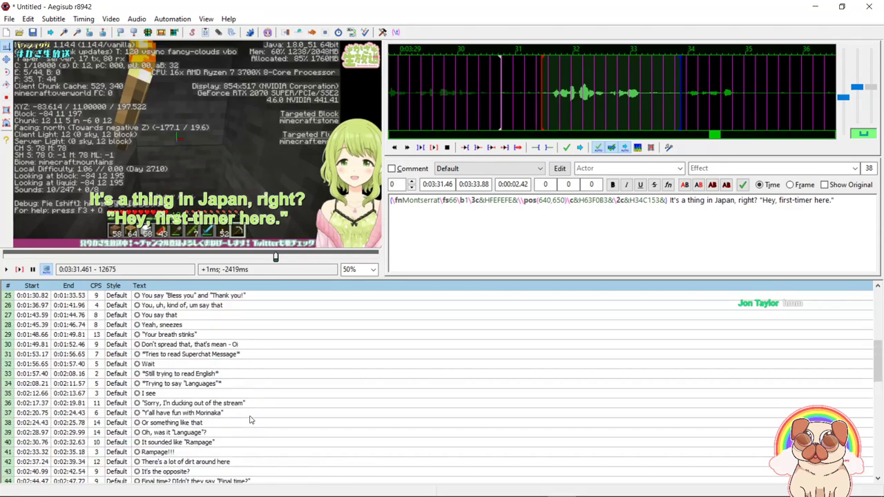
scroll(267, 396, "down", 1)
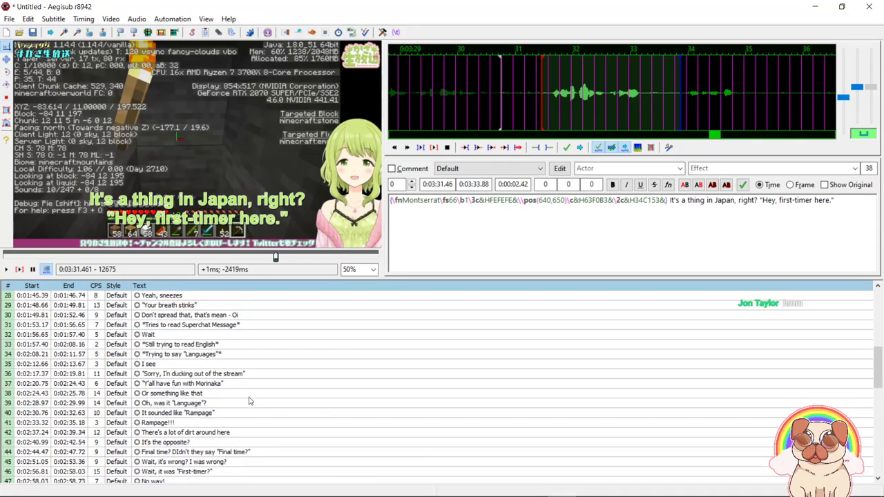
left_click(185, 373)
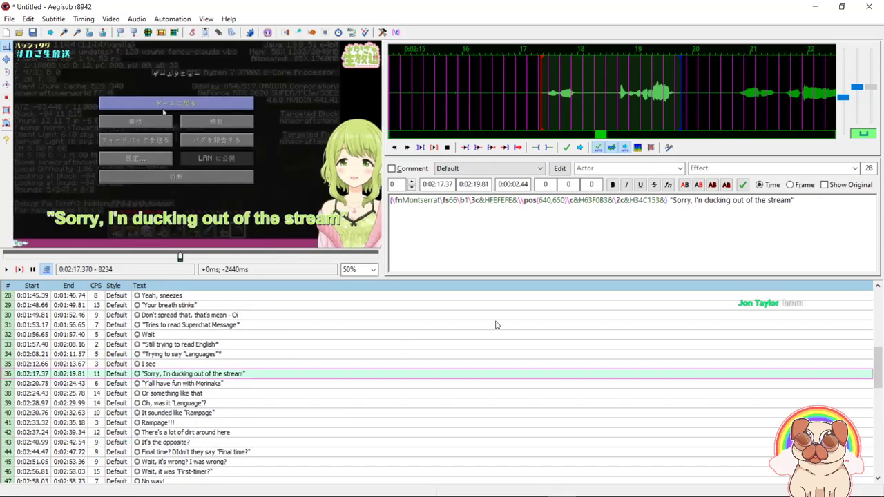
left_click(701, 200)
key("BackSpace")
type("m")
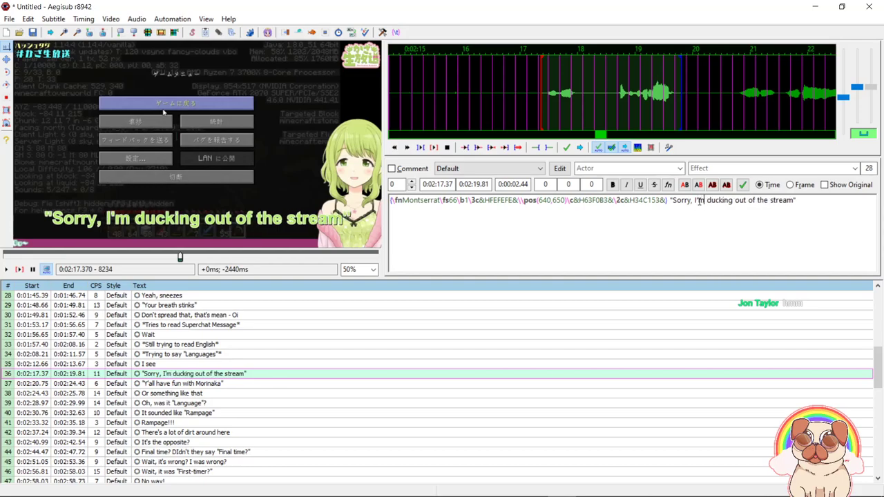
Return to the end of the subtitle list and review lines 68 and 69.
scroll(403, 393, "down", 7)
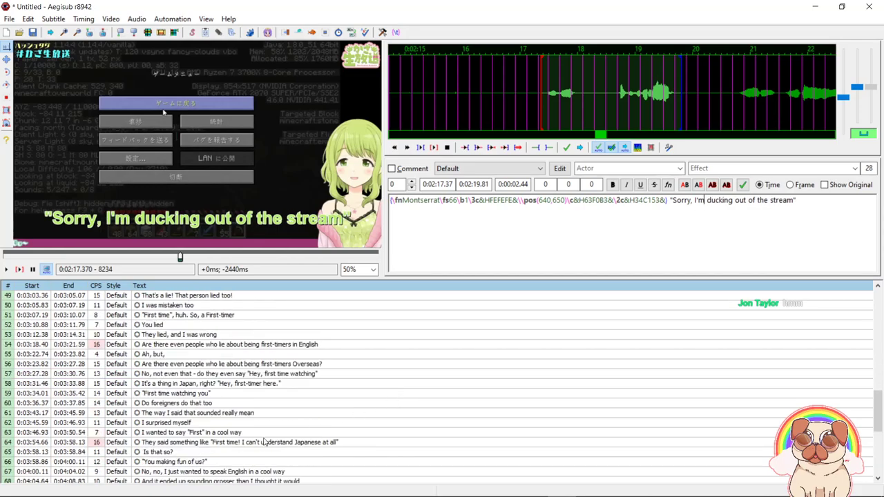
scroll(264, 442, "down", 4)
left_click(254, 366)
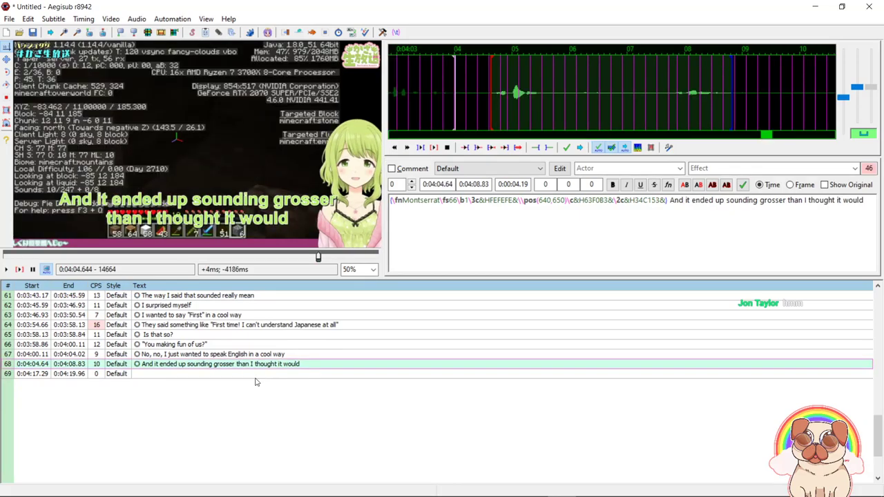
left_click(270, 374)
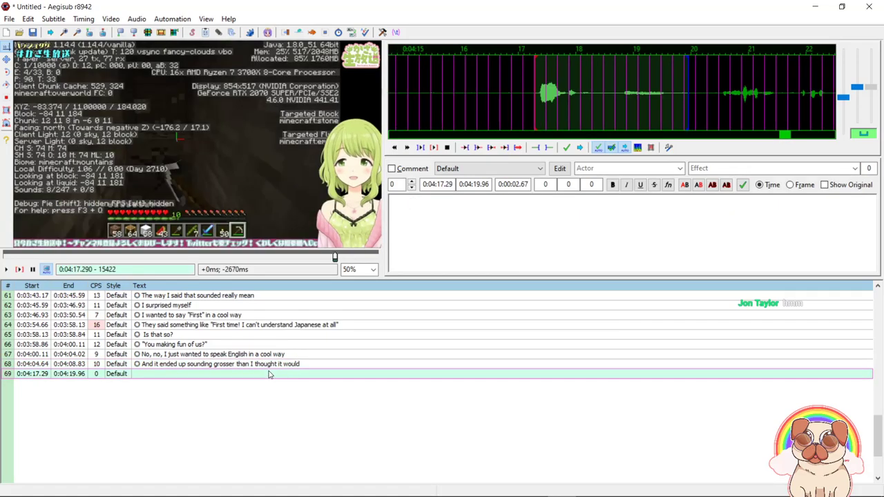
left_click(279, 365)
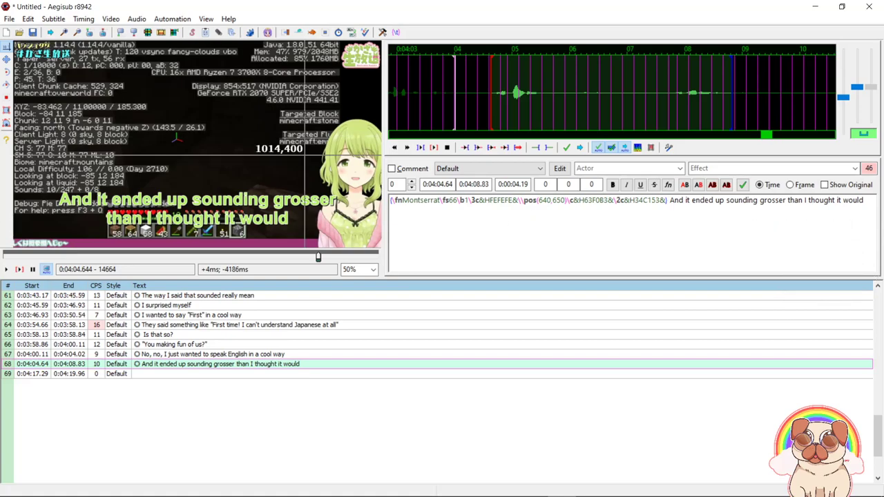
Insert the Montserrat style override tags into line 69, followed by an empty pair of quotation marks.
left_click(467, 378)
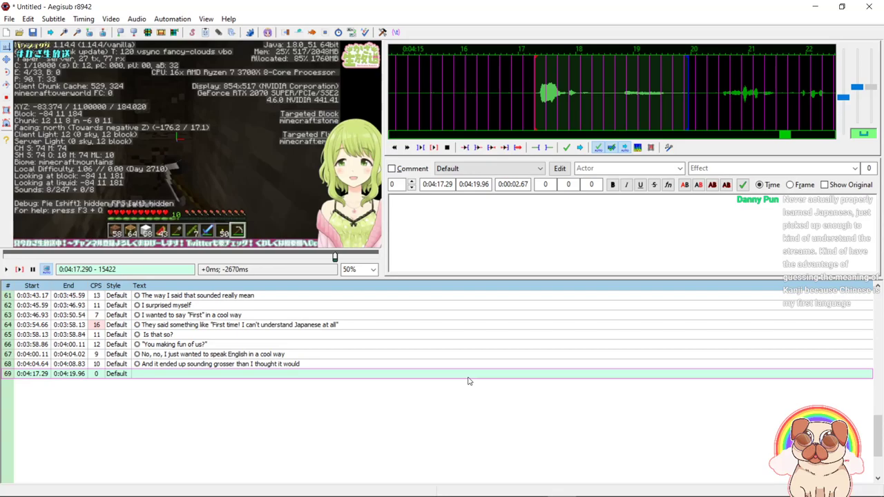
key("s")
type("{\\fnMontserrat\\fs66\\b1\\3c&HFEFEFE&\\\\pos(640,650)\\c&H63F0B3&\\2c&H34C153&}")
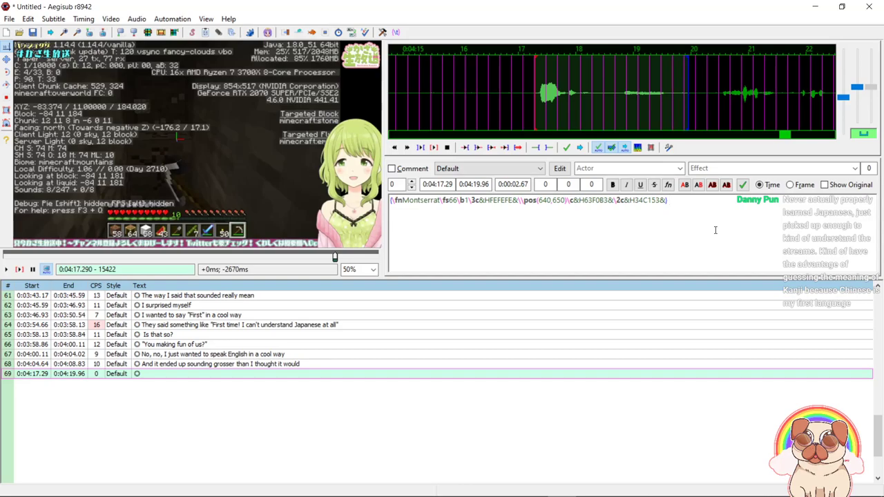
type("\"\"")
Play the video onward from line 68 to hear the speech that follows, and replay line 69's audio.
left_click(585, 364)
left_click(318, 257)
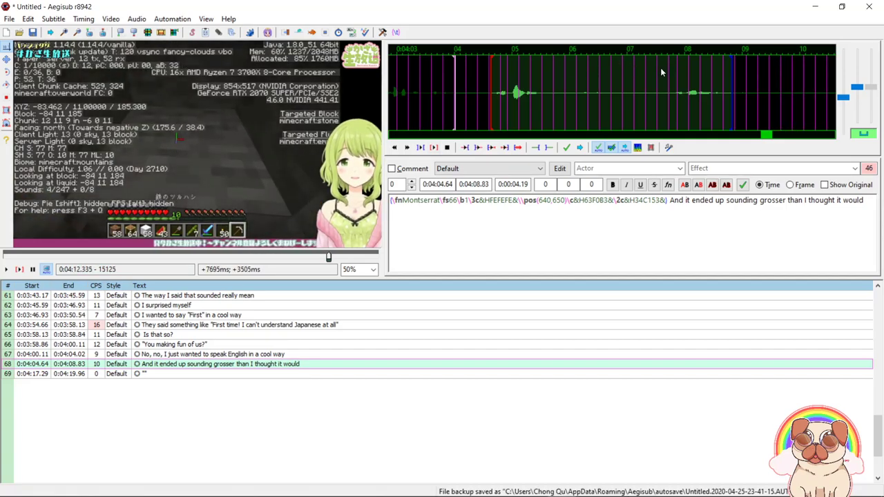
scroll(660, 68, "left", 3)
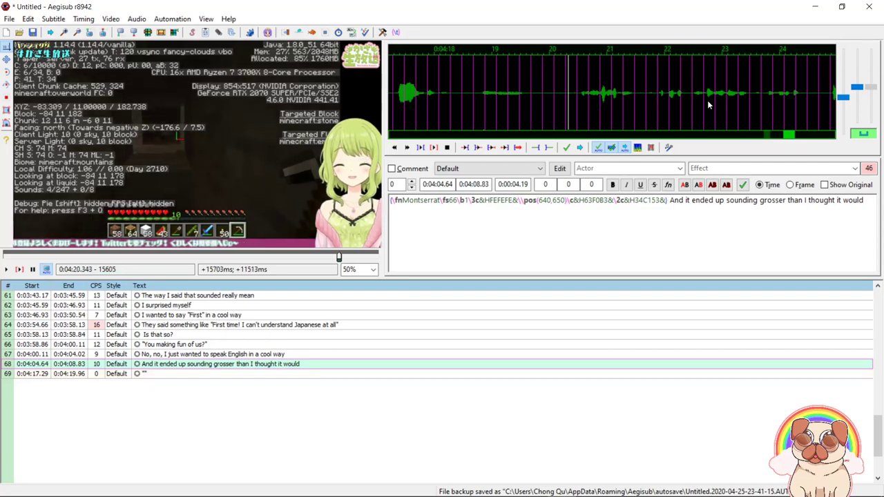
left_click(545, 376)
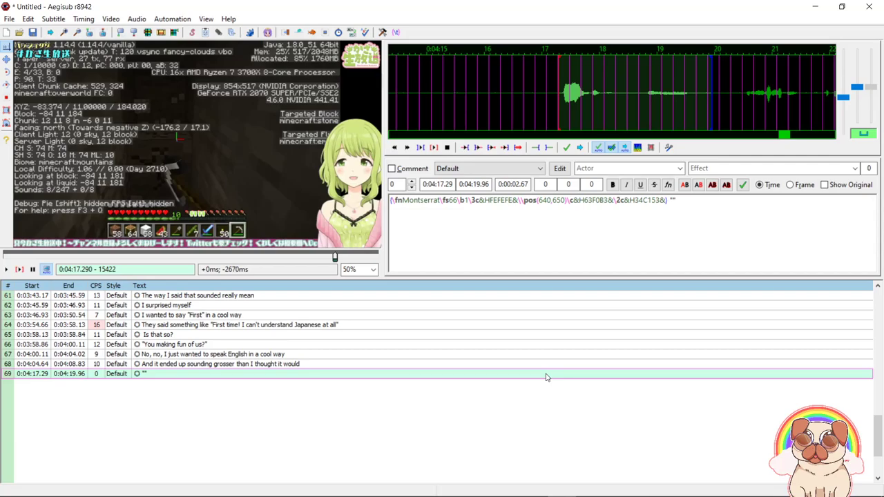
key("s")
Check the earlier translation in the Notepad draft and write "It was something like Hi" inside line 69's quotation marks.
key("alt+Tab")
key("Tab")
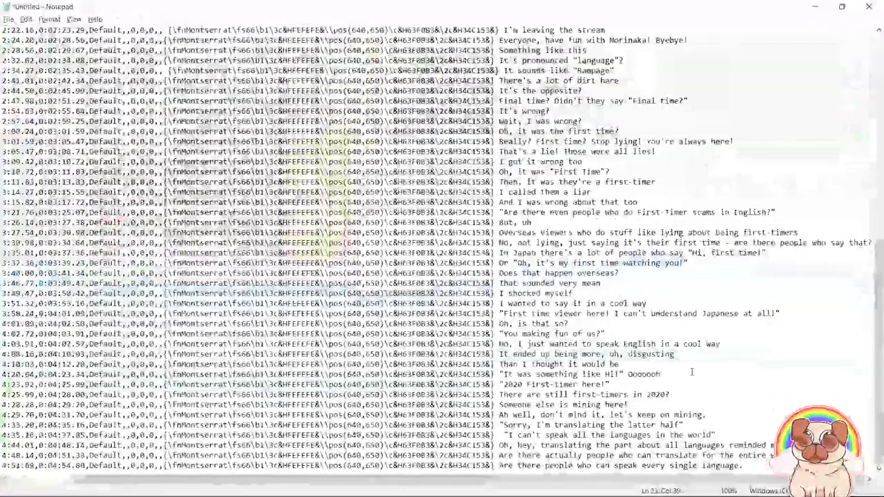
key("alt+Tab")
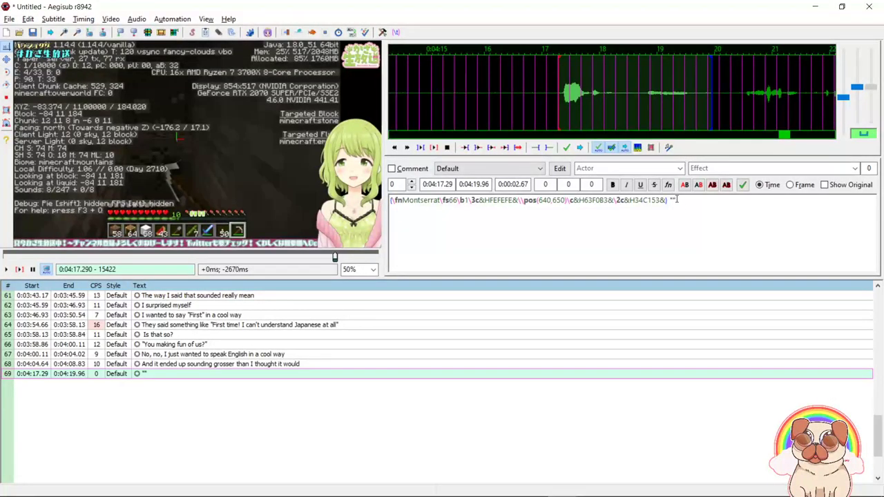
left_click(673, 199)
type("It was something like ")
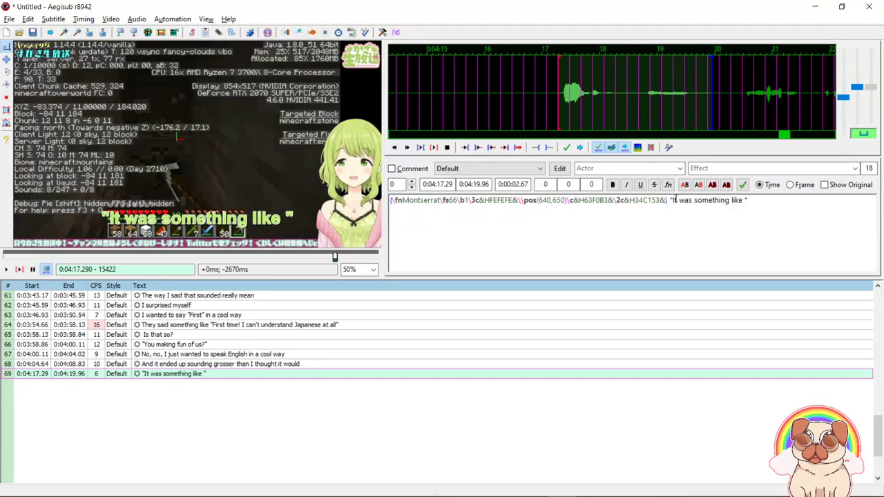
type("HIh")
key("BackSpace")
key("BackSpace")
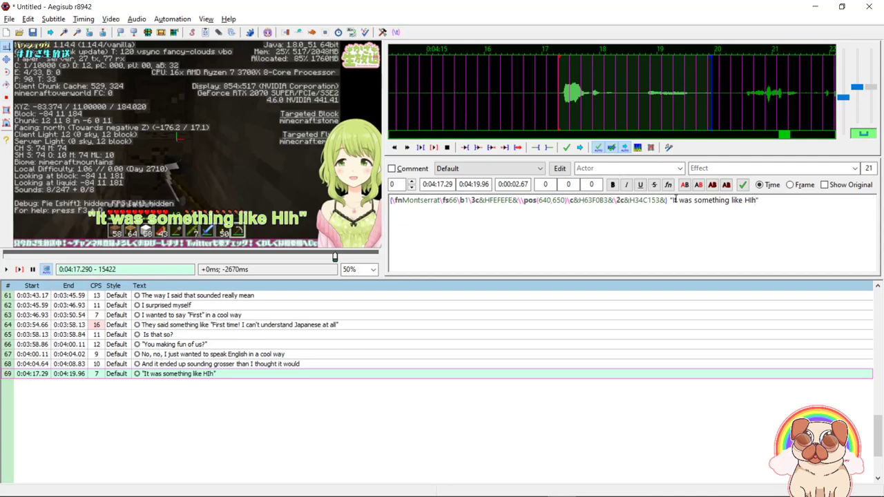
type("i")
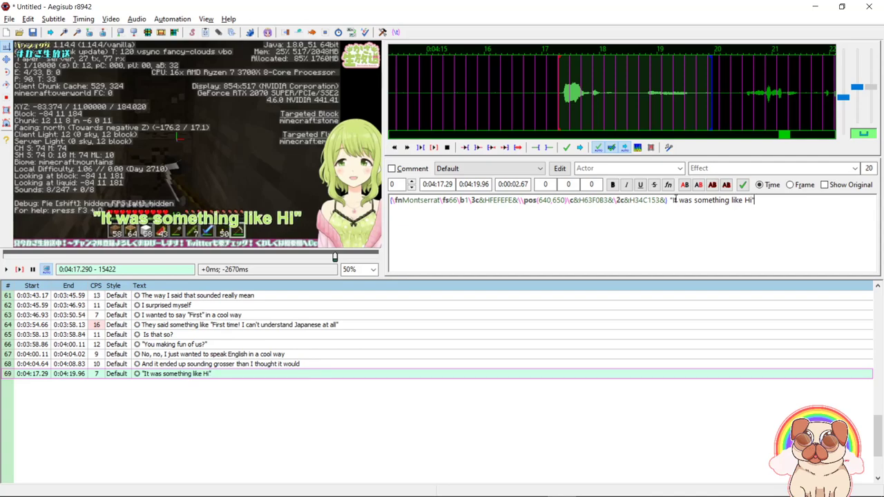
Append "Oooooooh!c" after the closing quotation mark in line 69 and commit it, continuing to a new line 70.
key("End")
type("-")
key("alt+Tab")
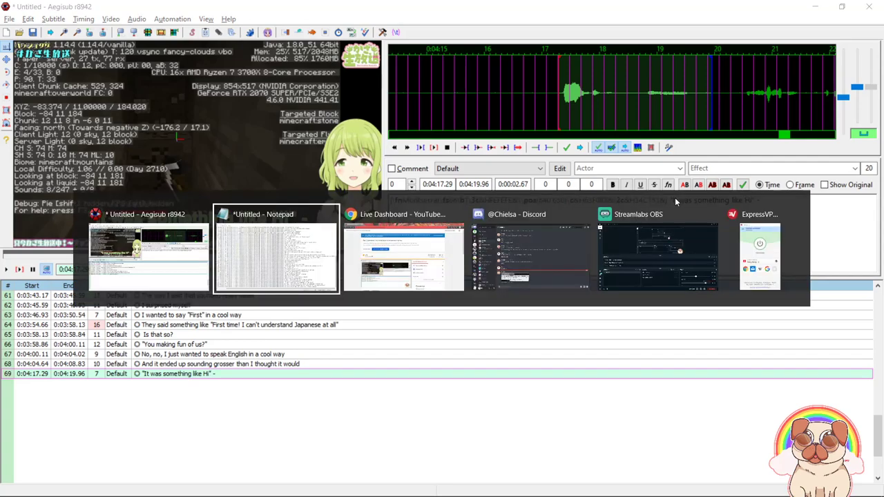
key("alt+Tab")
key("BackSpace")
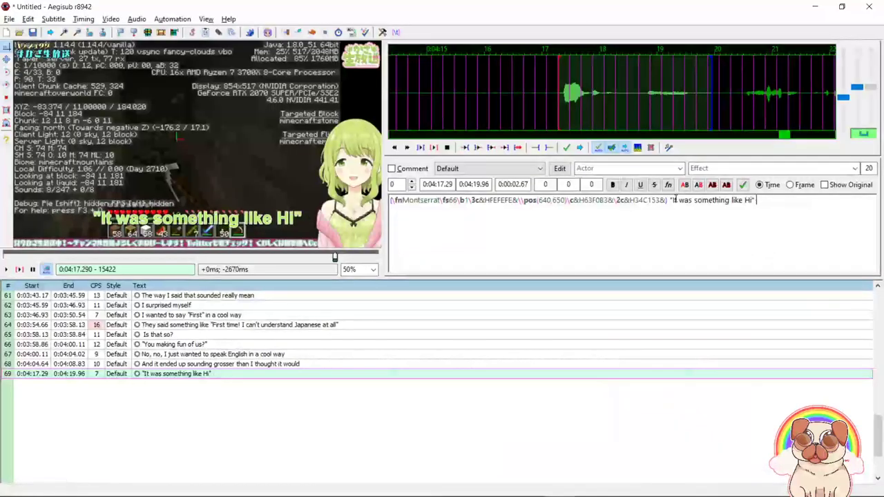
type("Oooooooh")
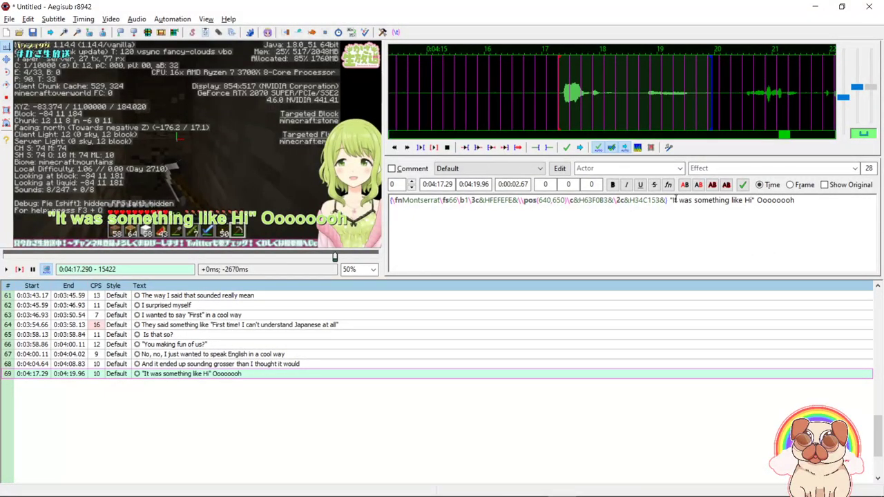
type("!c")
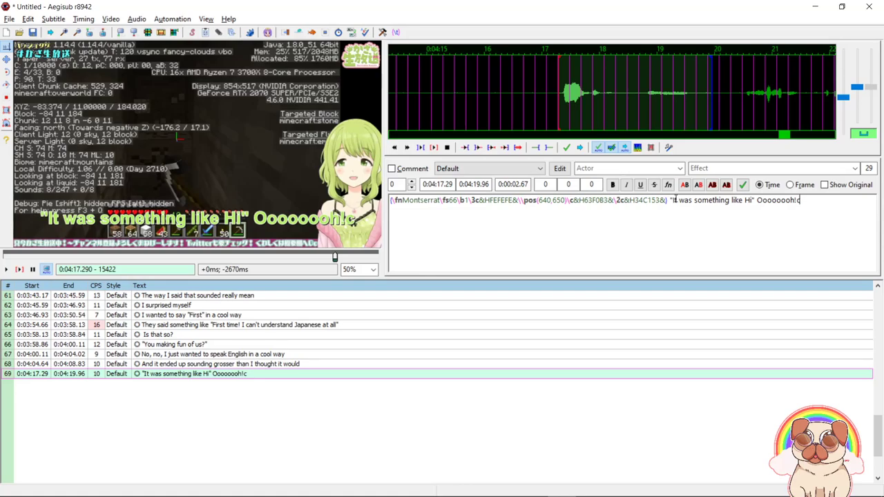
key("Return")
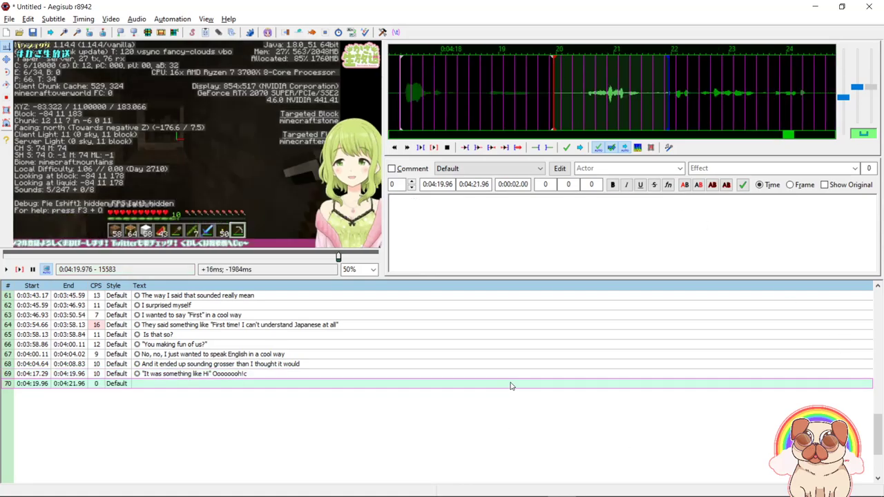
Time line 70 to the next speech in the waveform, from 0:04:20.37 to 0:04:22.48.
right_click(775, 95)
right_click(818, 93)
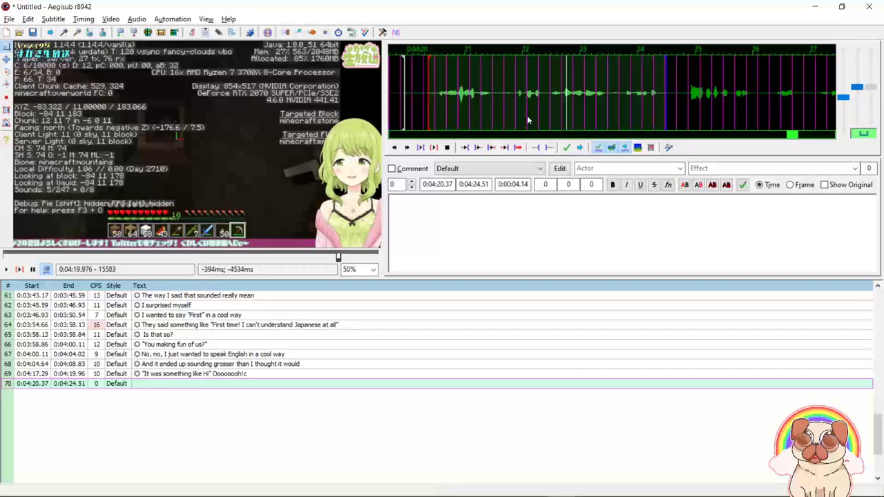
right_click(527, 102)
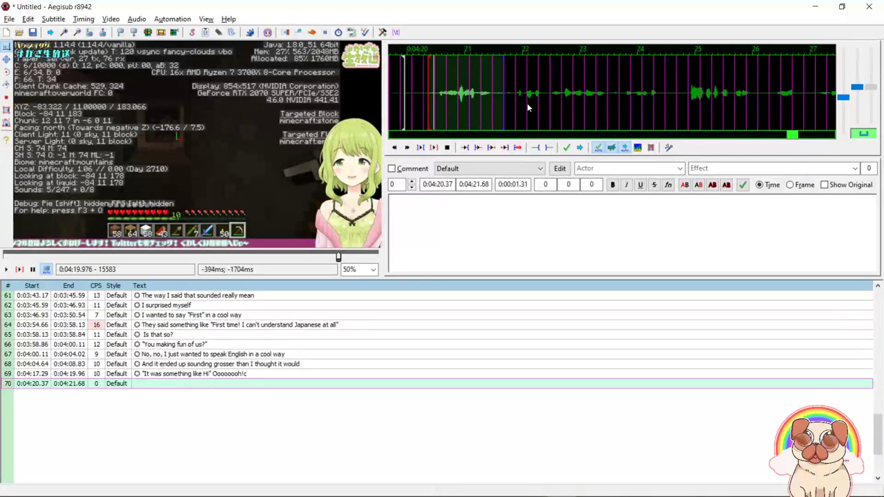
right_click(551, 103)
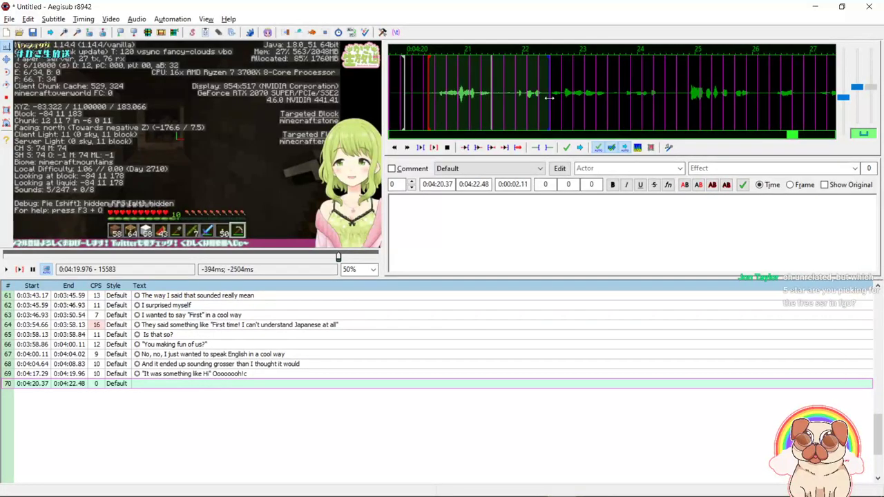
Fill subtitle line 70 with the bold Montserrat 66 green override tags at pos(640,650) and the quoted text "2020 First-timer here!", and commit it.
left_click(577, 231)
type("{\\fnMontserrat\\fs66\\b1\\3c&HFEFEFE&\\\\pos(640,650)\\c&H63F0B3&\\2c&H34C153&}")
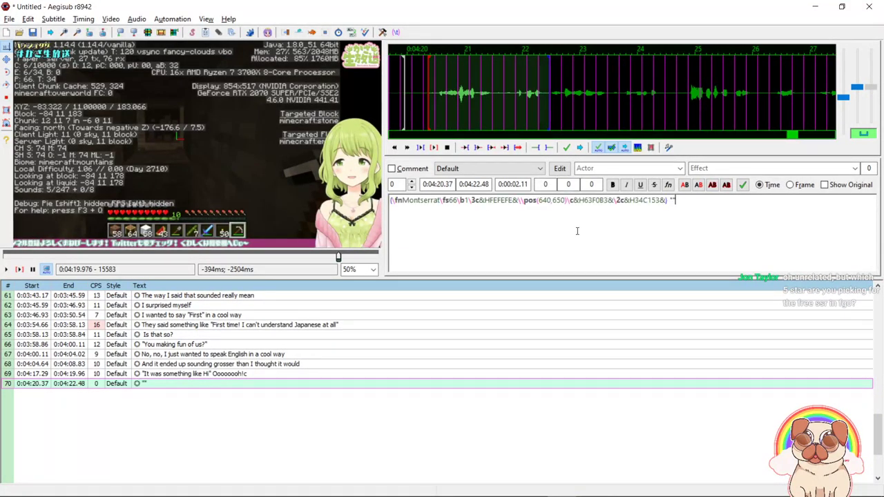
type("\"2020\" Firs-timer")
key("BackSpace")
key("BackSpace")
key("BackSpace")
key("BackSpace")
key("BackSpace")
key("BackSpace")
type("t-timer here!")
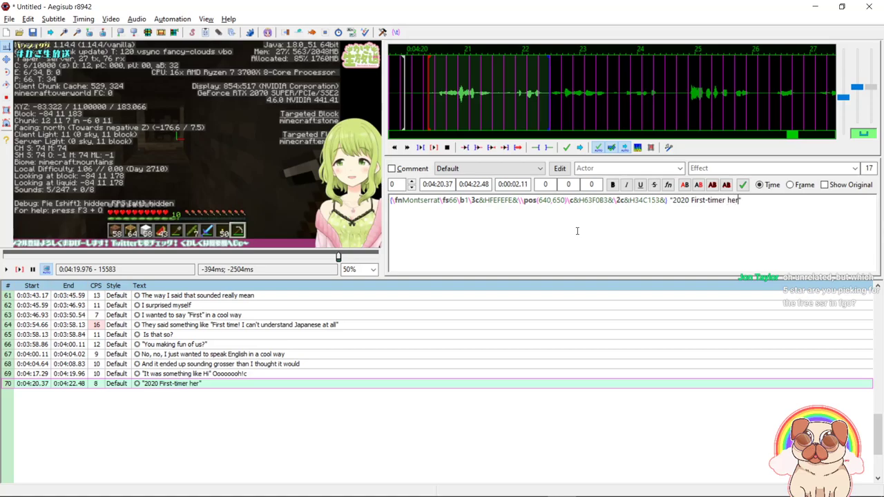
key("Return")
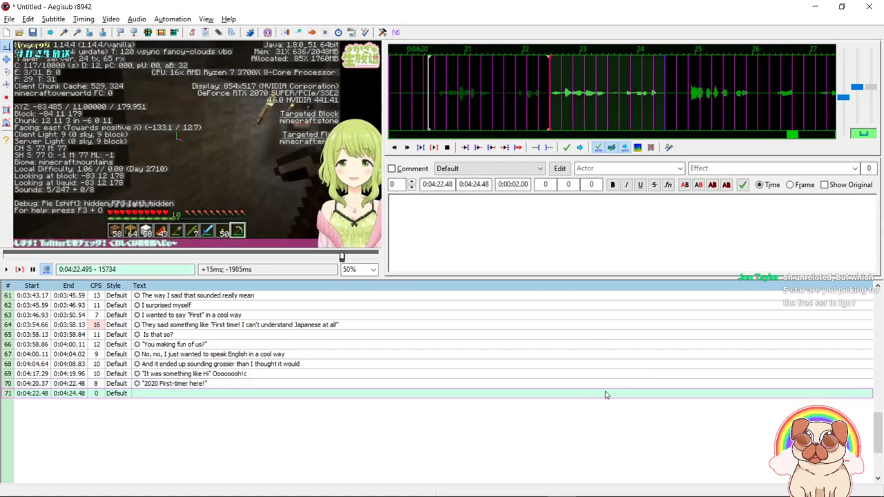
End line 71 at 0:04:24.64, add the same Montserrat override tags with the text "There are still first-timers in 2020?", and commit it.
right_click(674, 98)
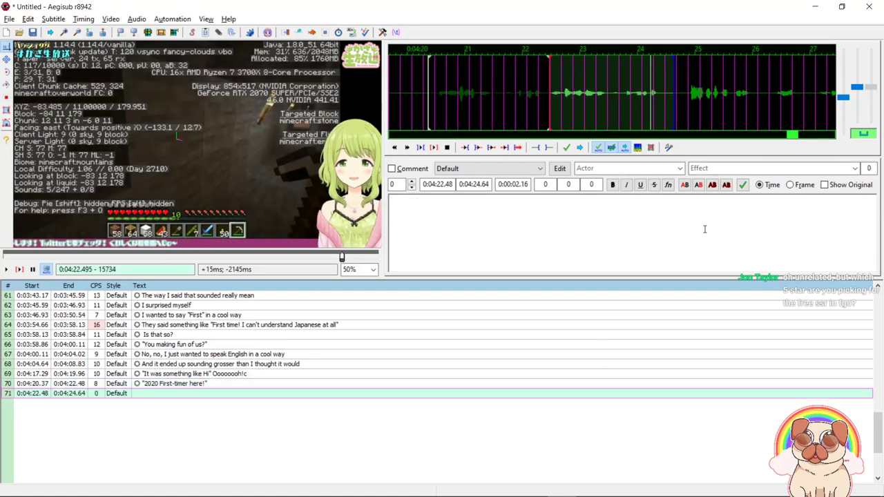
type("{\\fnMontserrat\\fs66\\b1\\3c&HFEFEFE&\\pos(640,650)\\c&H63F0B3&\\2c&H34C153&}")
type("There are still first-tmer")
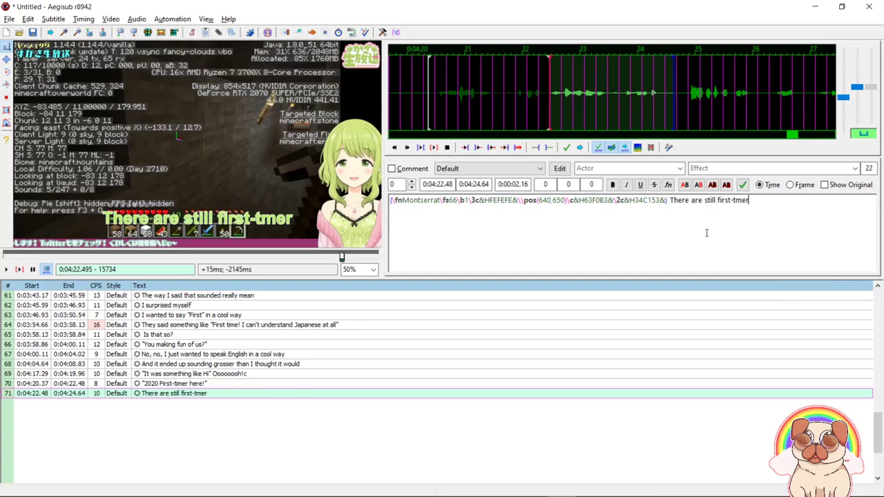
key("BackSpace")
key("BackSpace")
key("BackSpace")
type("imers in 2020?")
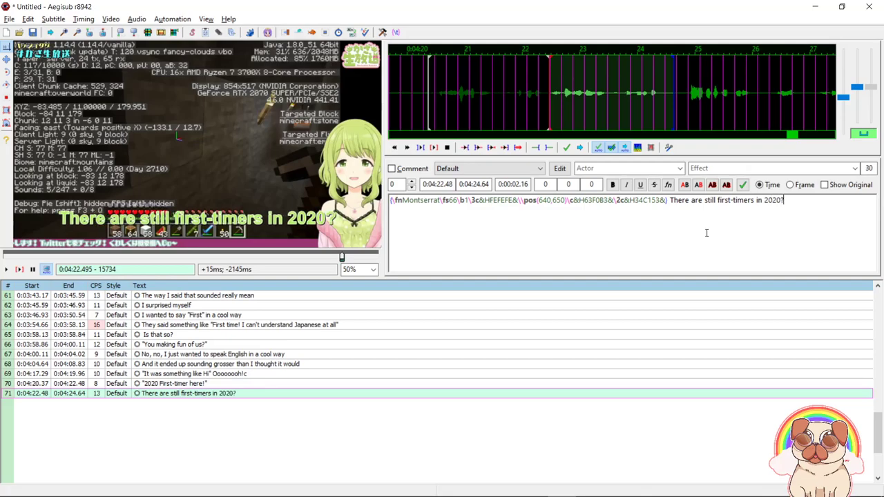
key("Return")
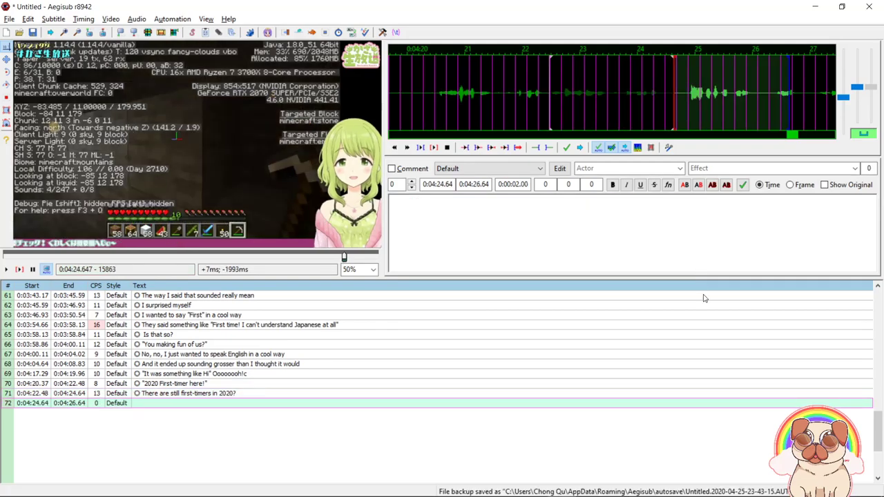
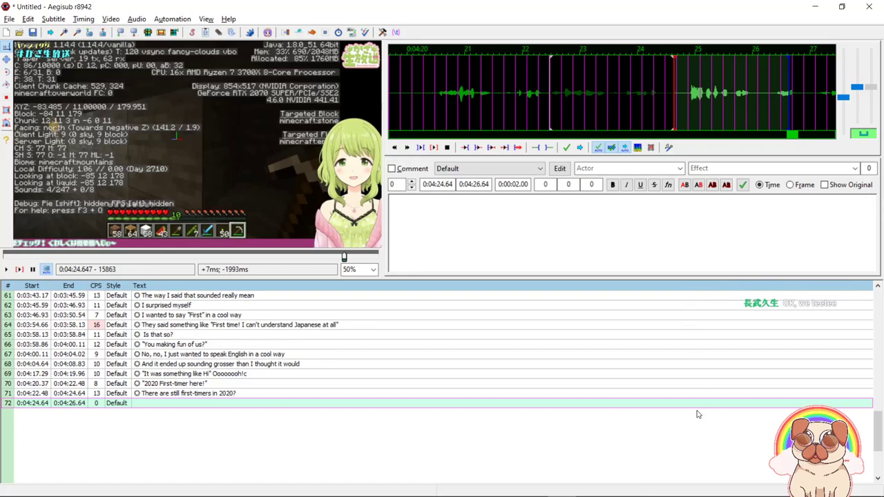
Set line 72's end time to 0:04:26.14 at the pause in the waveform and insert the Montserrat override tags.
key("s")
right_click(803, 104)
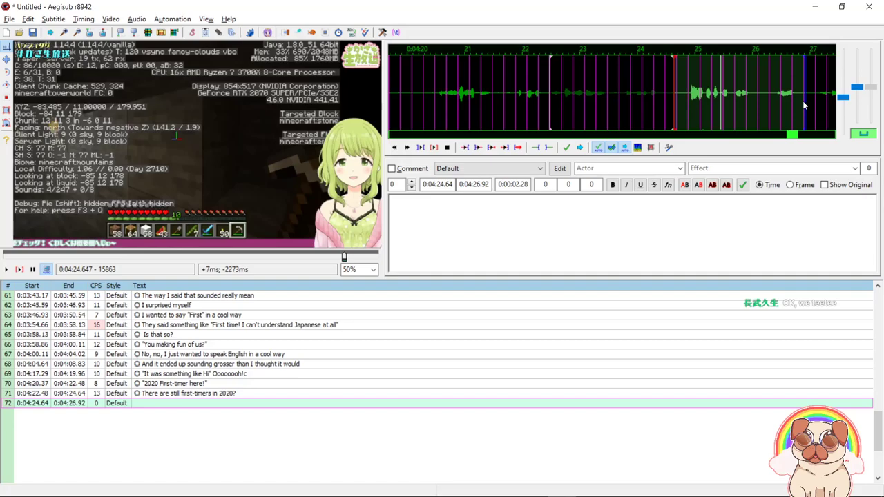
left_click(757, 237)
type("{\\fnMontserrat\\fs66\\b1\\3c&HFEFEFE&\\pos(640,650)\\c&H63F0B3&\\2c&H34C153&}")
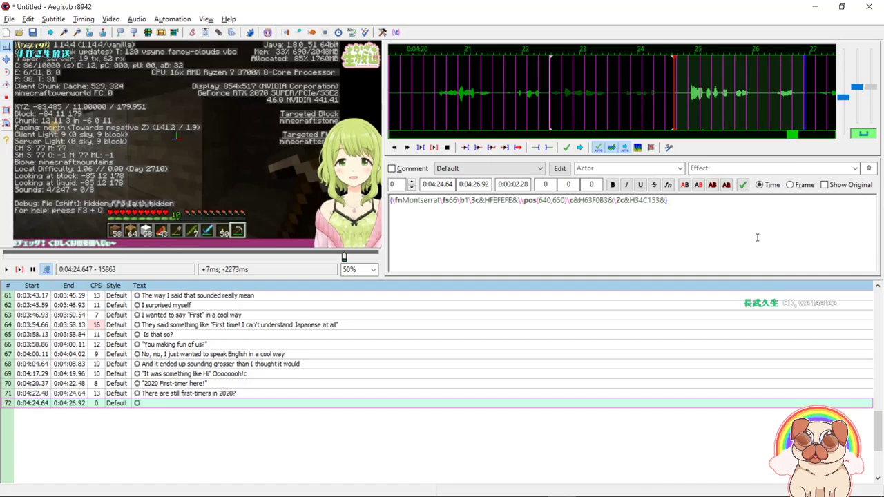
right_click(760, 93)
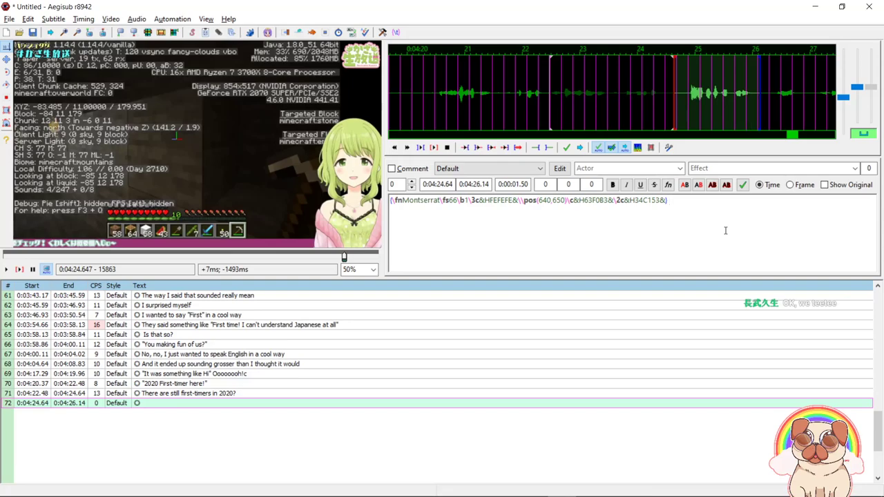
Enter "Oh! Someone is digging here!" as line 72's text after the override tags.
type("\"\"")
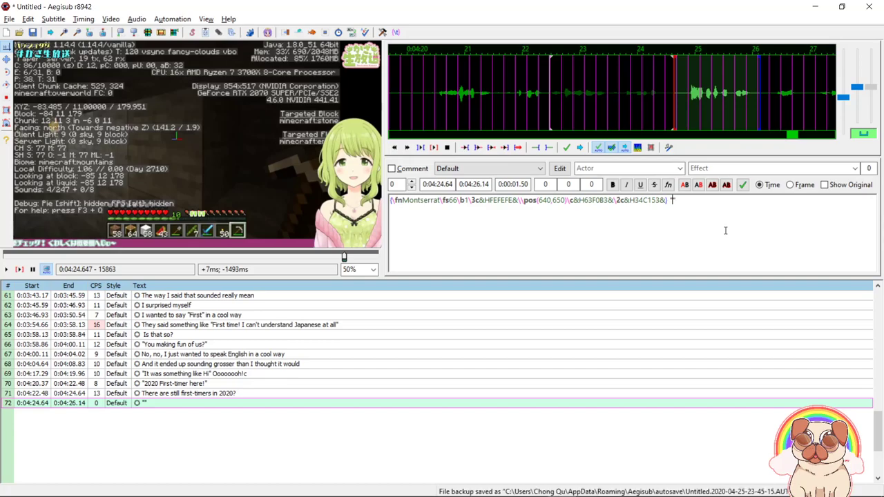
key("ctrl+space")
key("BackSpace")
key("BackSpace")
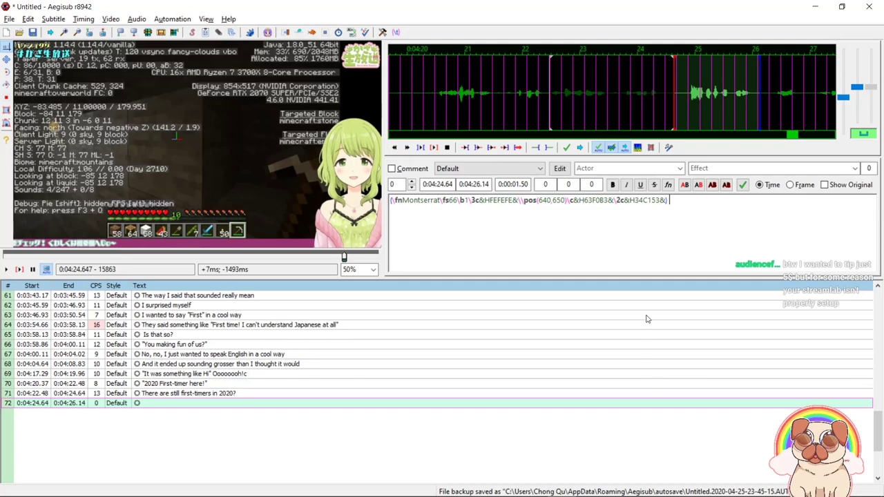
type("O")
key("BackSpace")
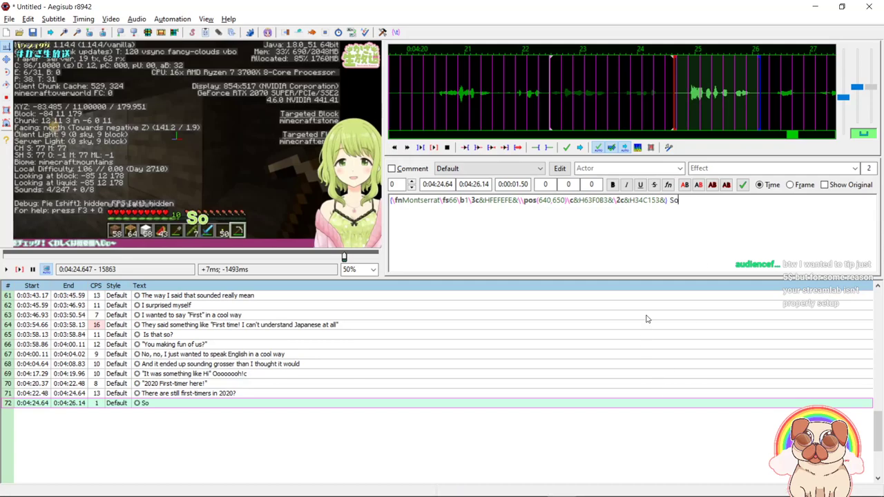
type("Oh! Someone is digging here!")
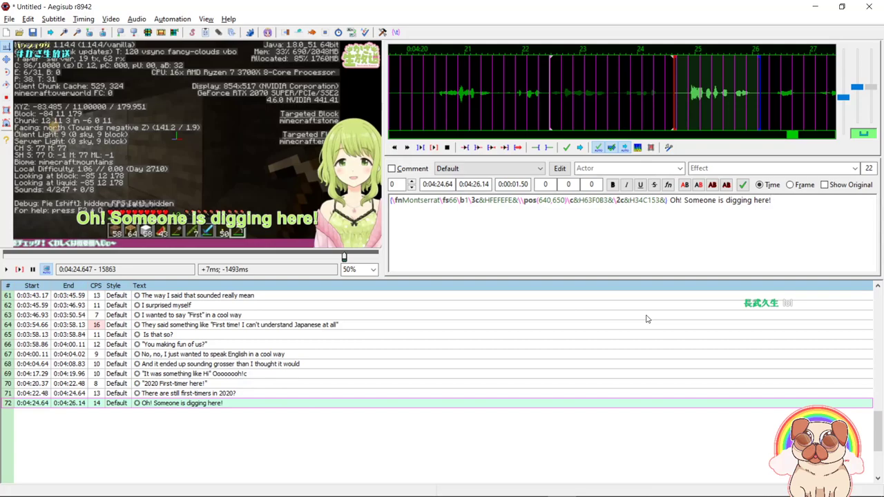
Switch to the YouTube Live Dashboard and review the stream's basic info and description for the donation link.
key("alt+Tab")
scroll(310, 374, "down", 4)
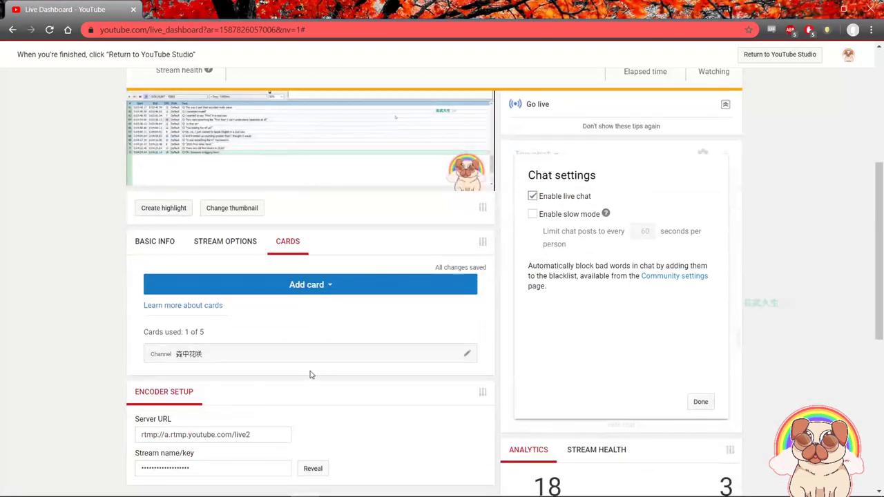
scroll(310, 374, "down", 3)
scroll(365, 310, "up", 3)
left_click(181, 240)
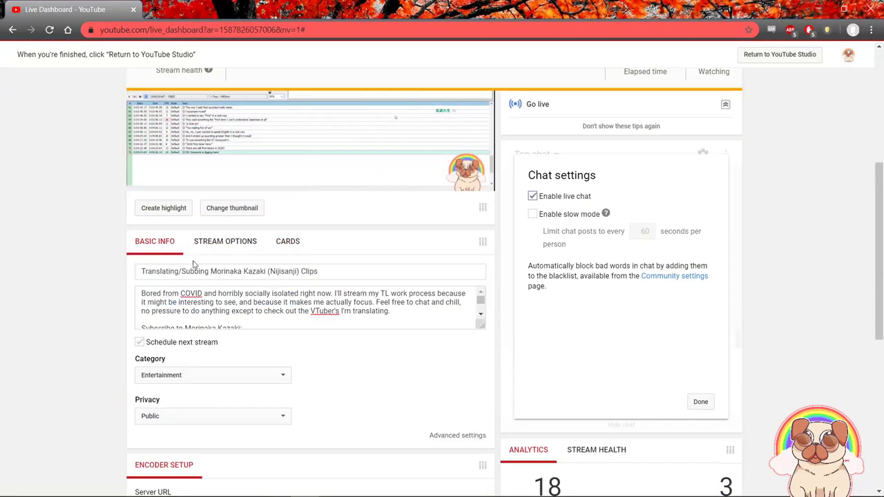
scroll(346, 304, "down", 5)
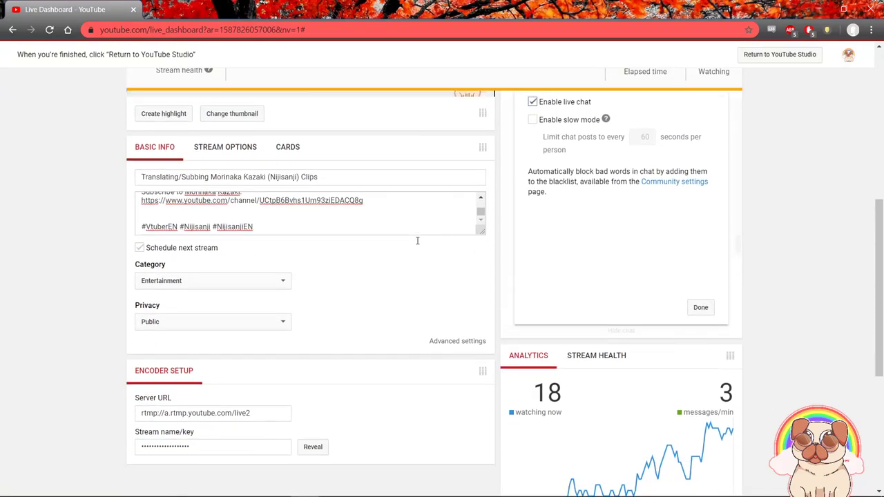
scroll(373, 258, "up", 3)
key("alt+Tab")
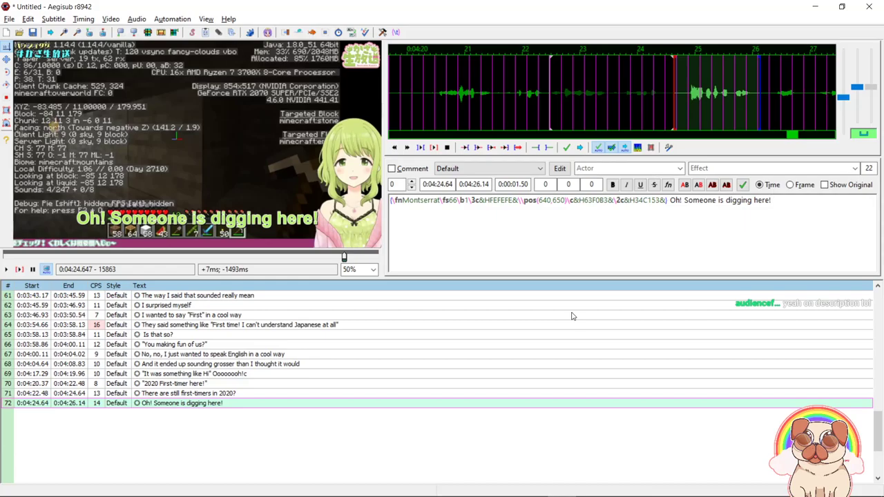
Return to the browser and open the live stream's watch page from the YouTube home page in a new tab, showing its description.
key("alt+Tab")
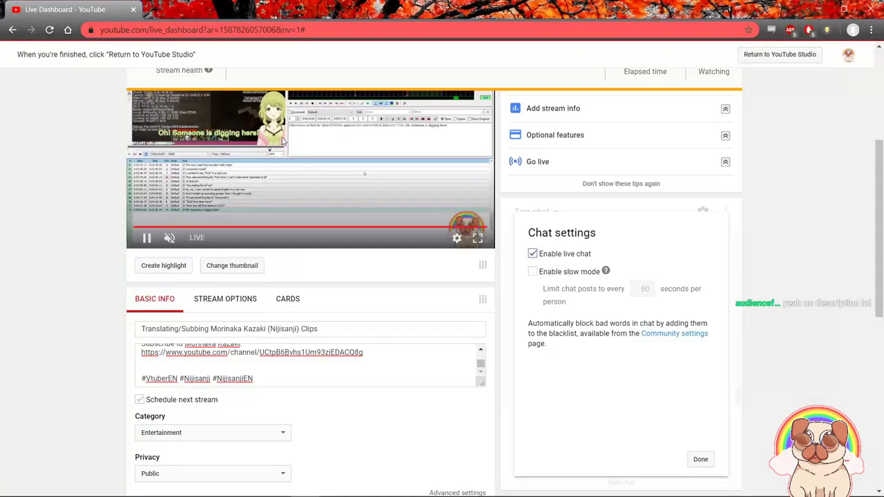
left_click(157, 9)
type("y")
key("Return")
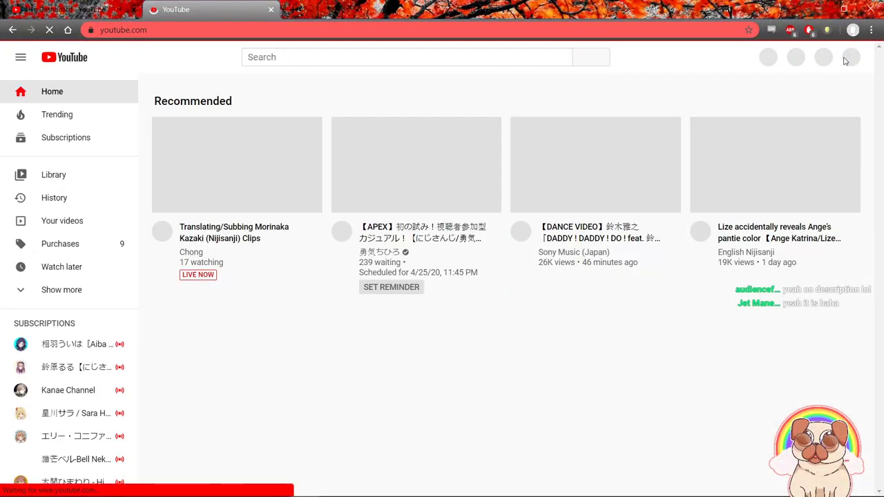
left_click(851, 59)
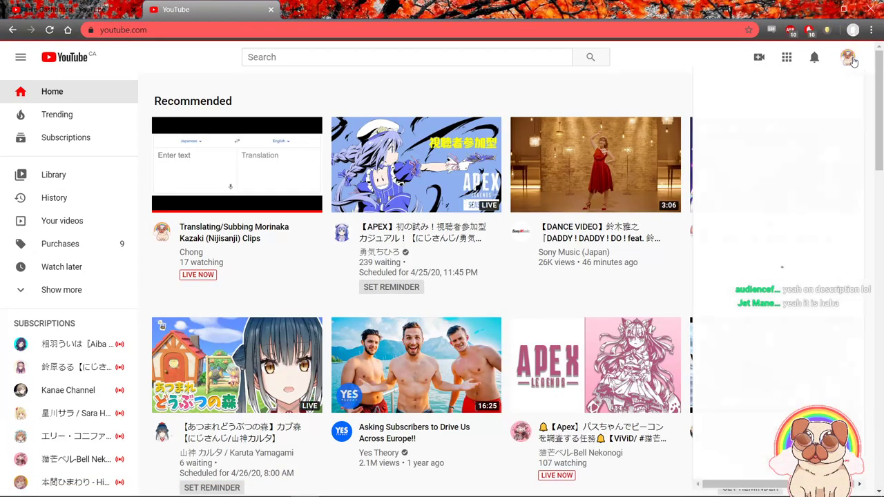
left_click(297, 235)
scroll(357, 488, "down", 3)
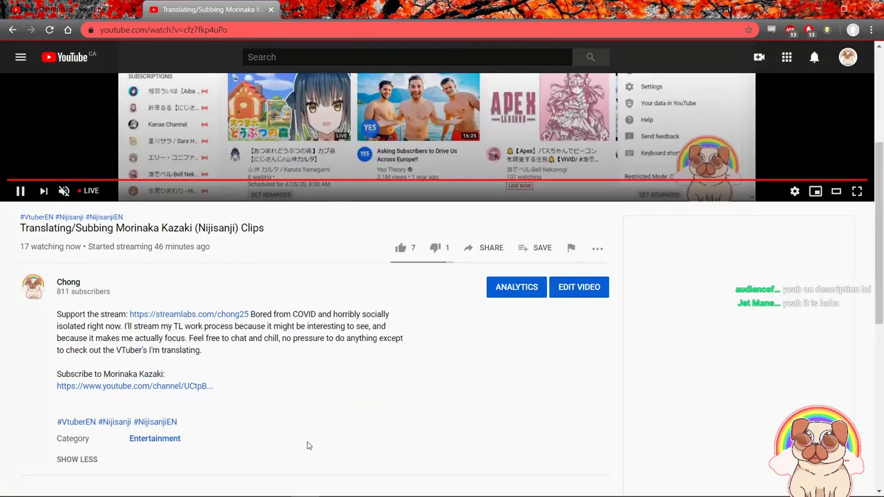
Edit the stream's video details, delete the "Support the stream" Streamlabs link from the start of the description, and save.
left_click(585, 287)
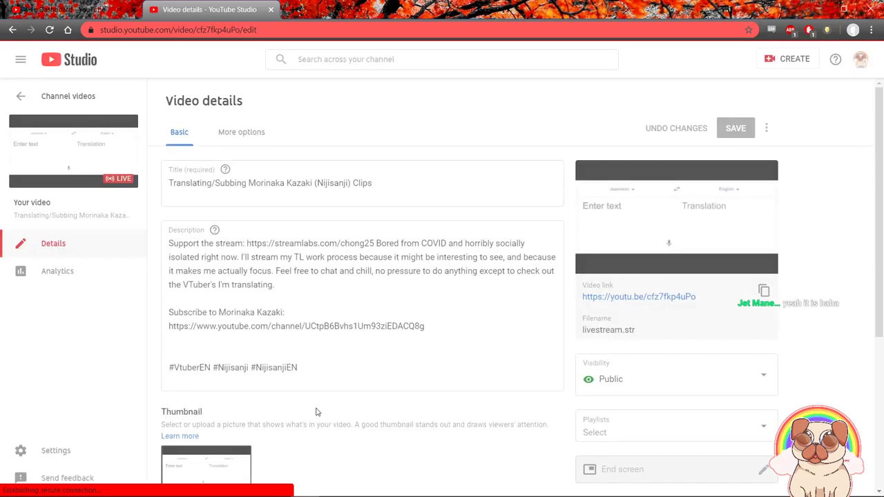
left_click_drag(376, 245, 210, 239)
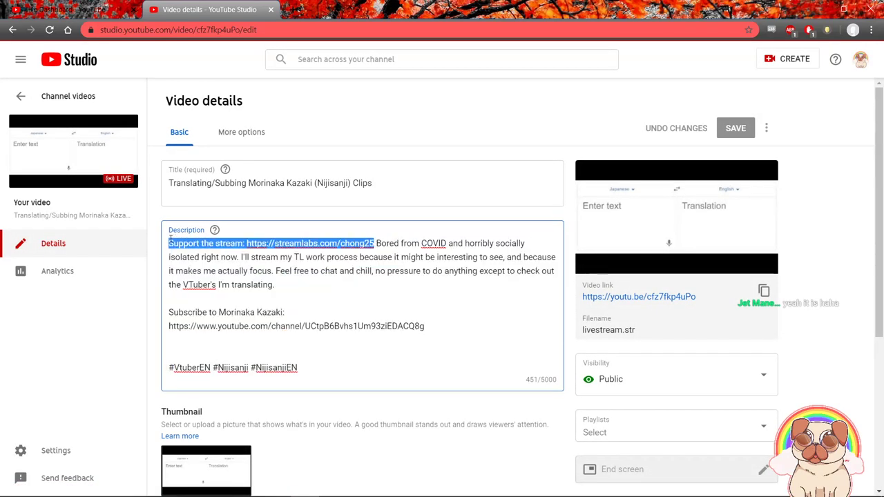
key("Delete")
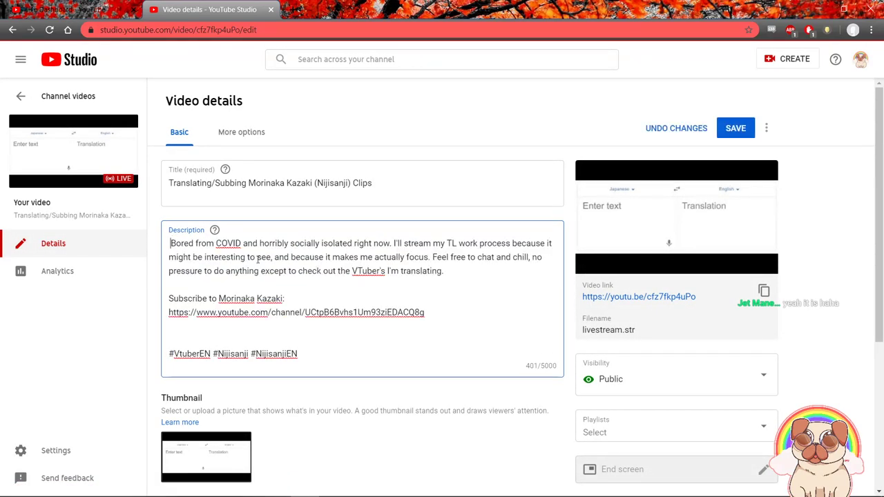
key("Delete")
left_click(735, 128)
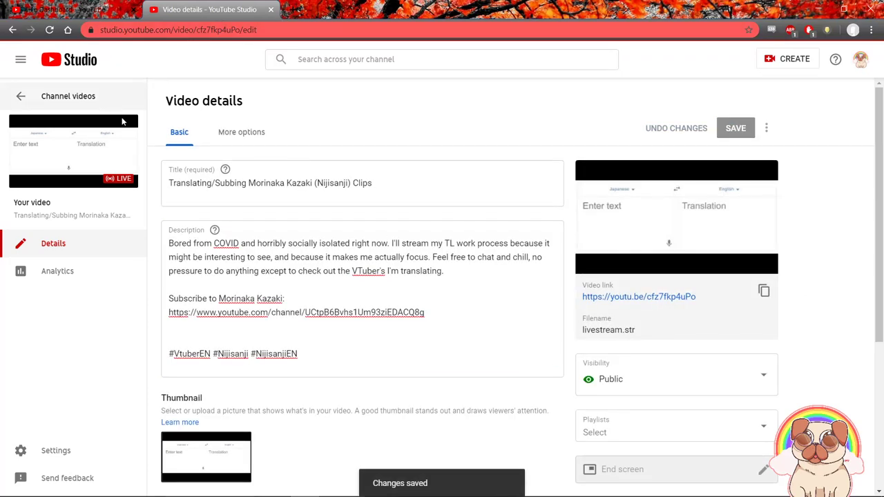
Check the description on the public watch page through the video link, close the extra tabs, and return to Aegisub.
left_click(635, 297)
left_click(208, 10)
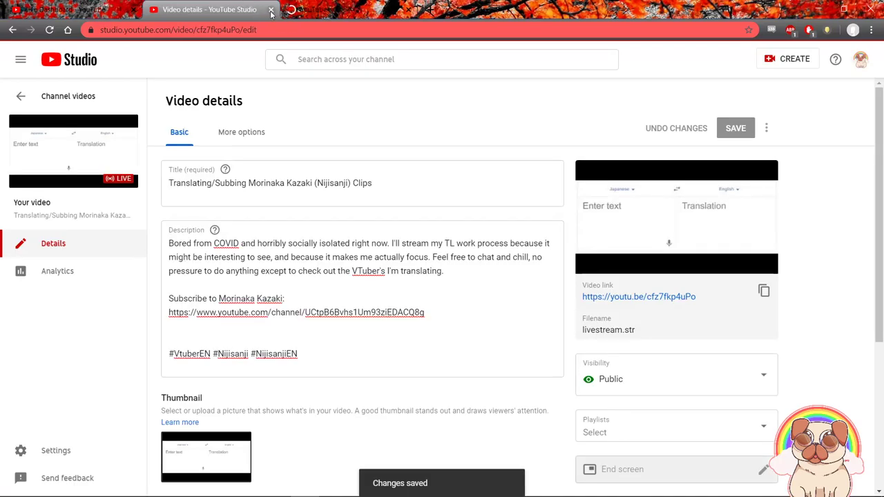
left_click(271, 10)
scroll(306, 368, "down", 4)
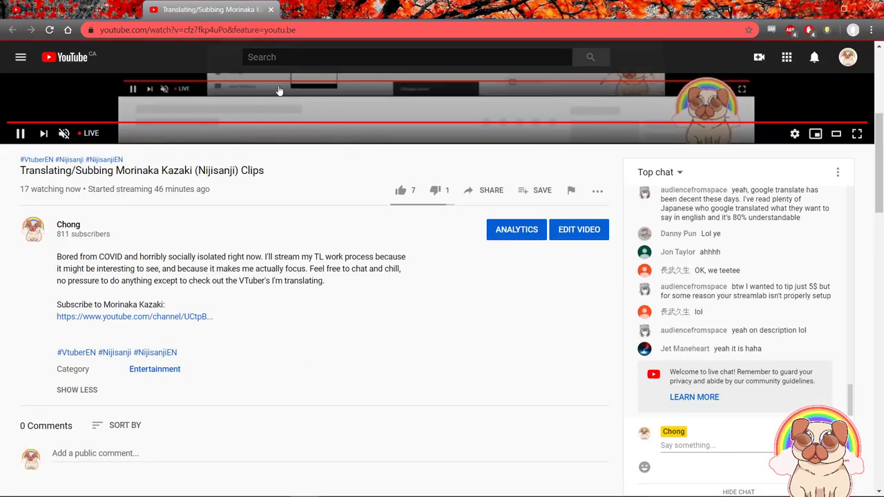
left_click(271, 10)
key("alt+Tab")
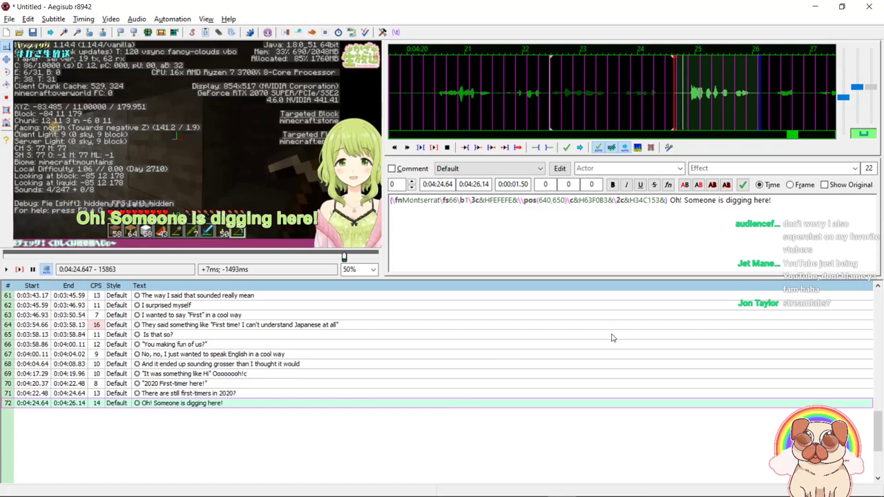
Add subtitle line 73 ending at 0:04:28.30, containing the Montserrat style tags and "Ah well, let's ignore it and keep going".
key("Return")
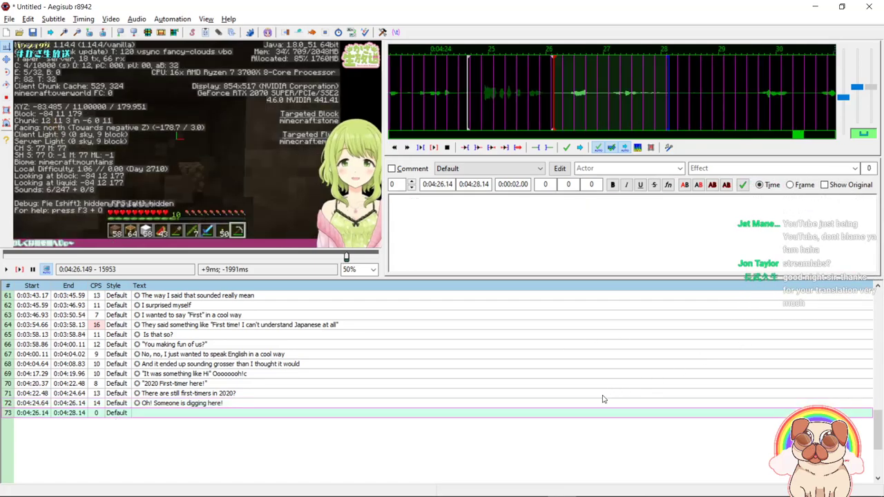
mouse_move(667, 93)
left_mouse_down()
mouse_move(685, 94)
mouse_move(677, 94)
left_mouse_up()
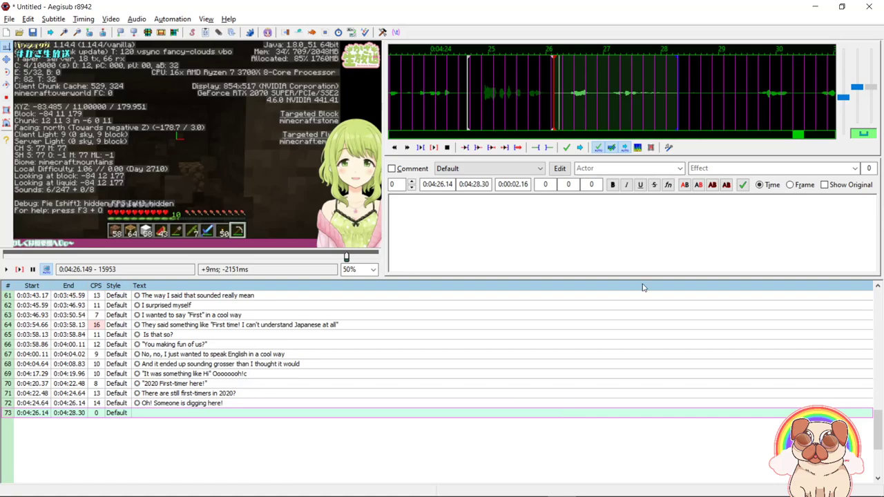
left_click(681, 244)
type("{\\fnMontserrat\\fs66\\b1\\3c&HFEFEFE&\\\\pos(640,650)\\c&H63F0B3&\\2c&H34C153&}")
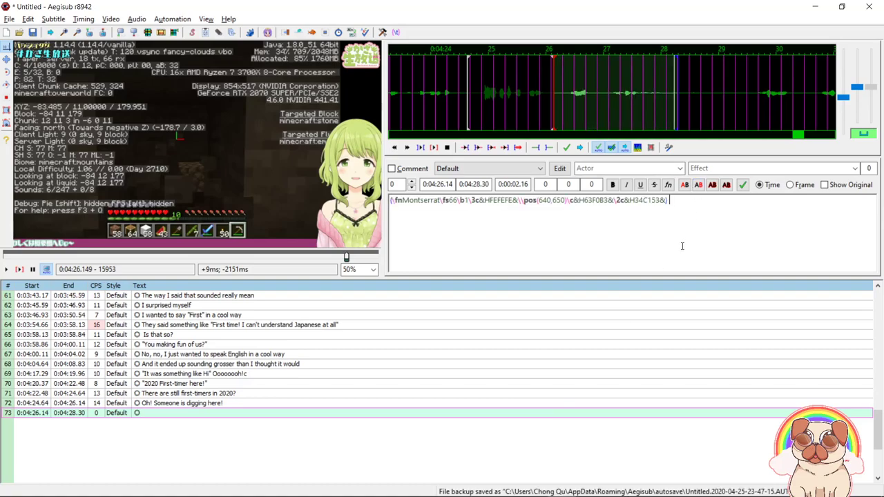
type("Ah well, ")
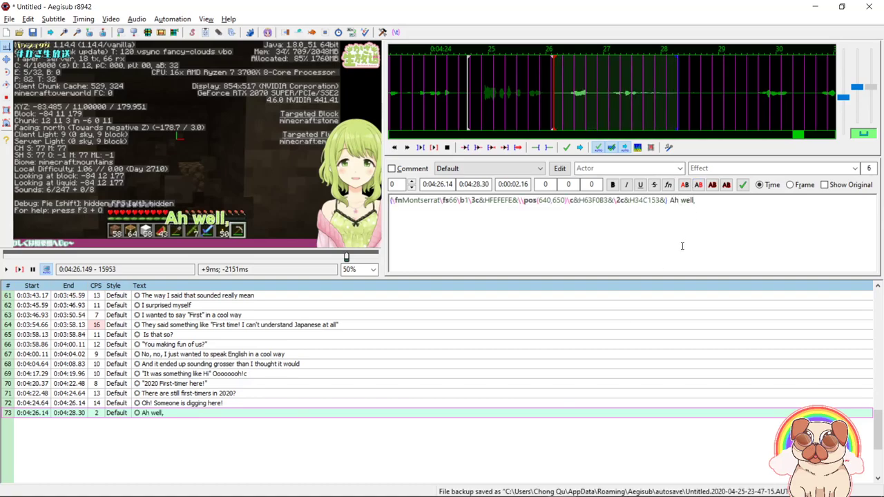
type("let'")
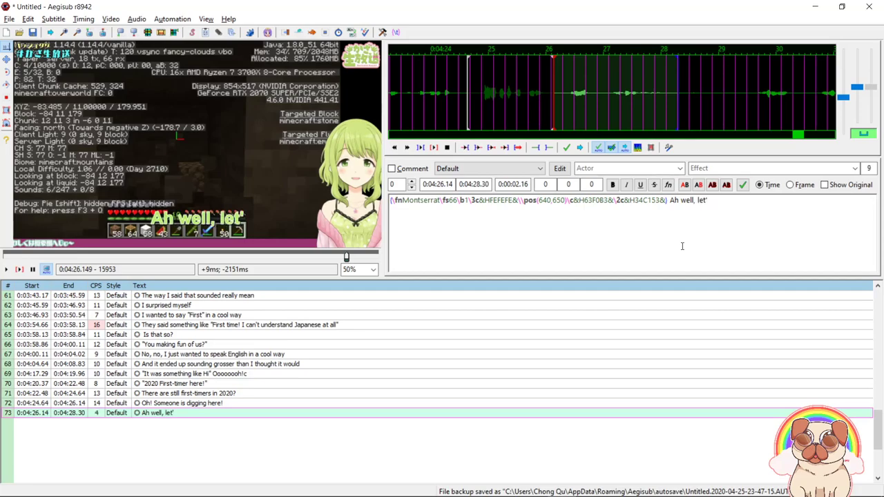
type("s ignore it and ke")
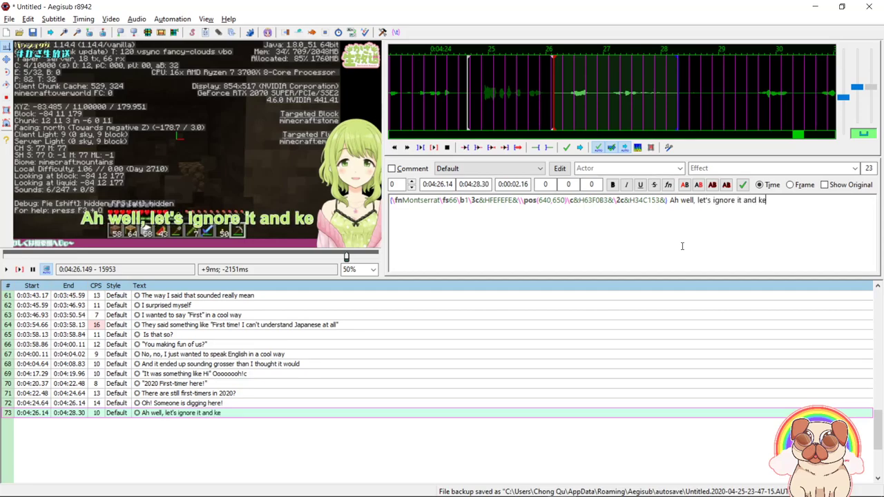
type("ep going")
key("Return")
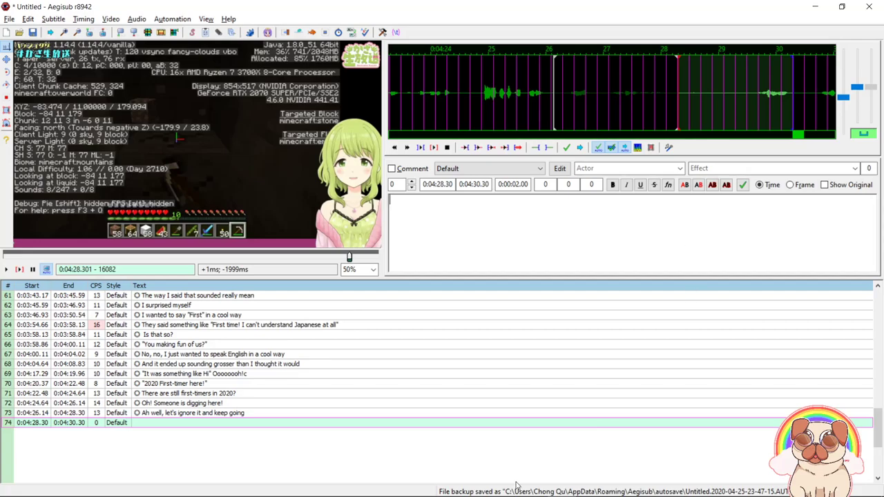
Time subtitle line 74 on the audio waveform to start at 0:04:29.67 and end at 0:04:34.35.
left_click(464, 424)
scroll(815, 97, "down", 1)
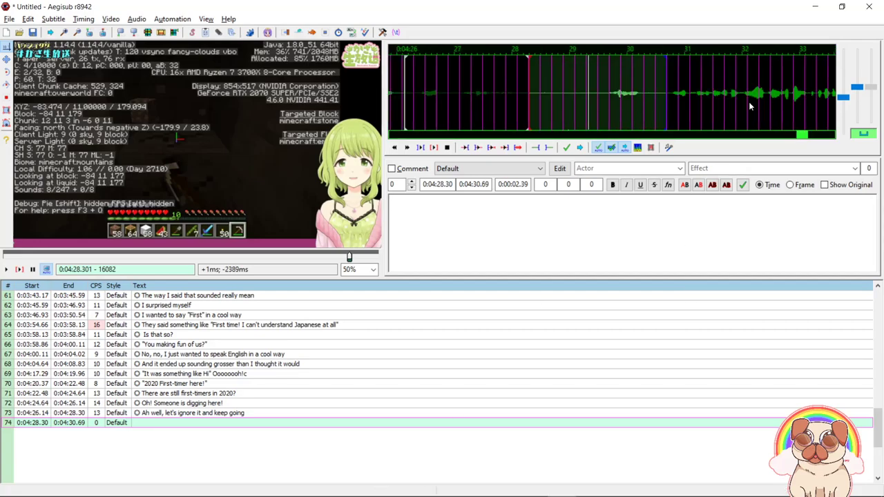
right_click(668, 99)
left_click(612, 98)
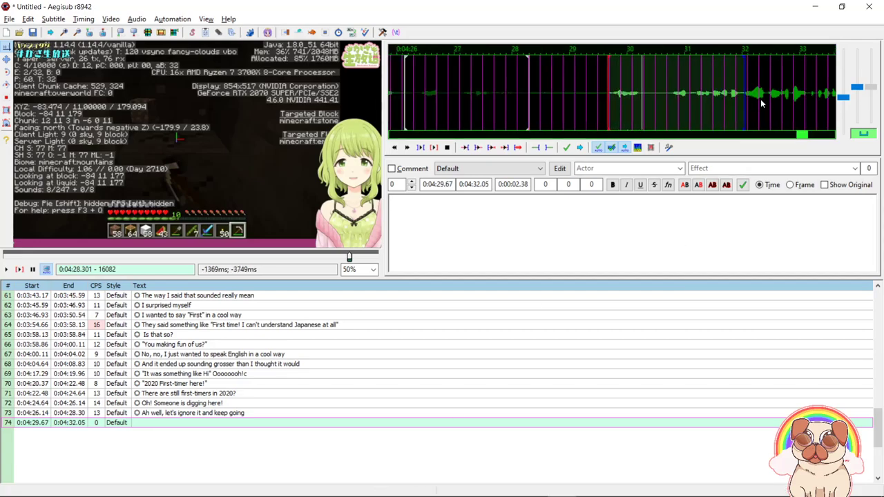
right_click(803, 96)
right_click(821, 93)
scroll(821, 93, "down", 1)
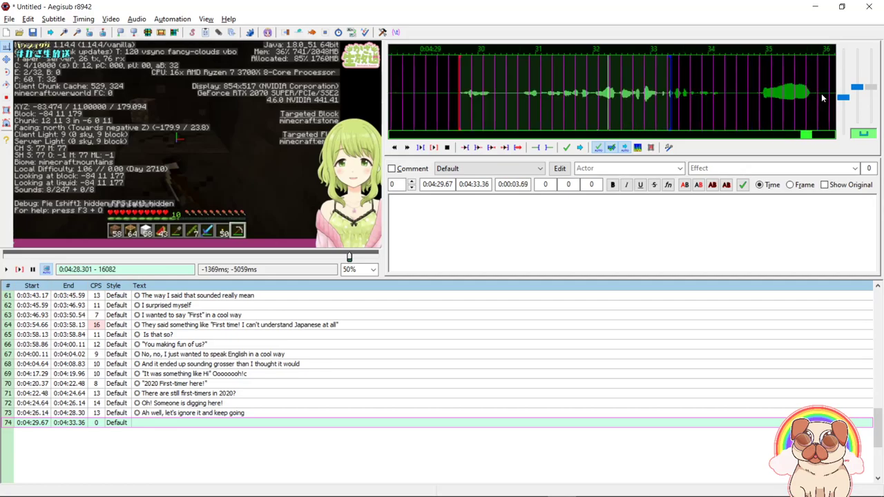
right_click(707, 94)
right_click(729, 94)
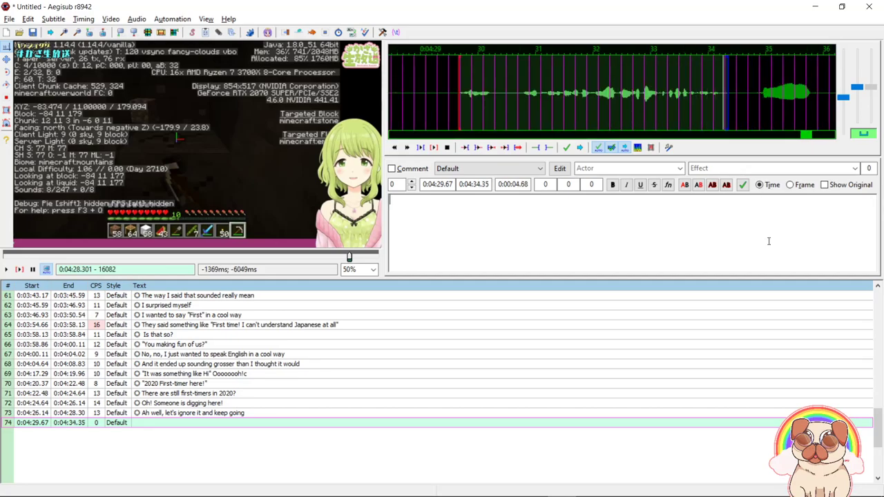
Fill line 74 with the Montserrat style tags and the quoted text "I'm translating the latter half, sorry. I can't speak every language", and preview it.
type("{\\fnMontserrat\\fs66\\b1\\3c&HFEFEFE&\\\\pos(640,650)\\c&H63F0B3&\\2c&H34C153&}")
type("\"\"")
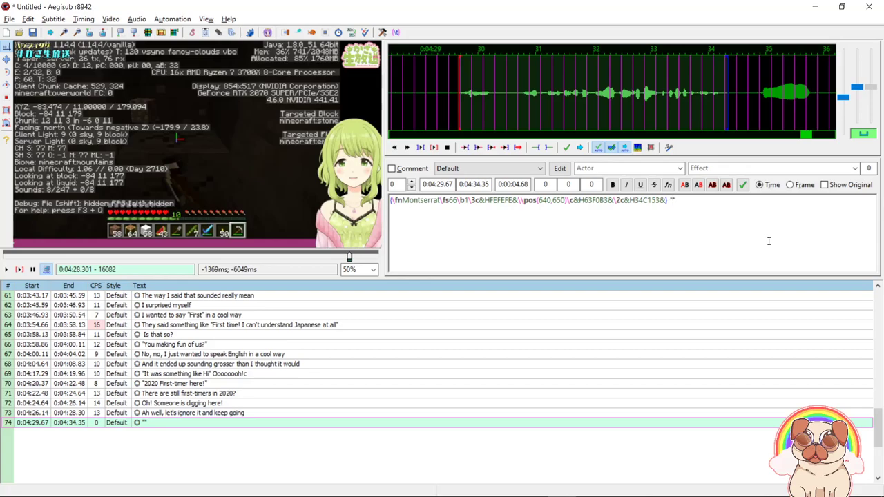
type("I'm translating the ")
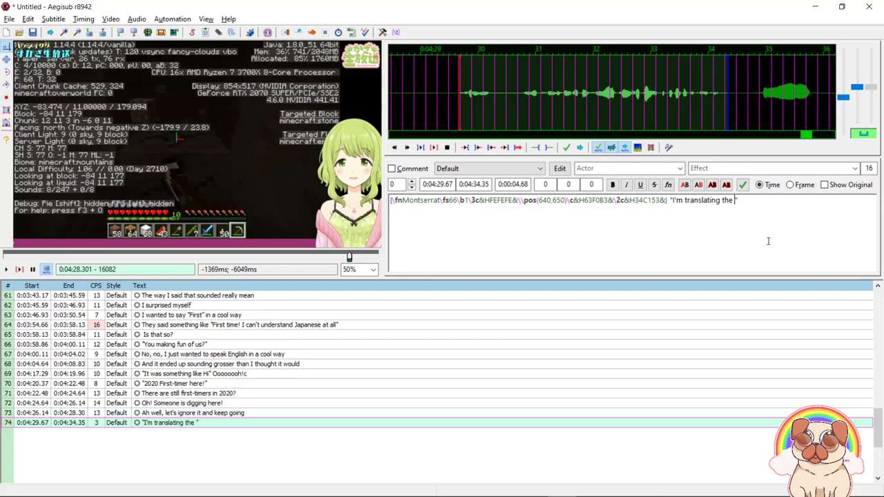
type("latter half, sorry.")
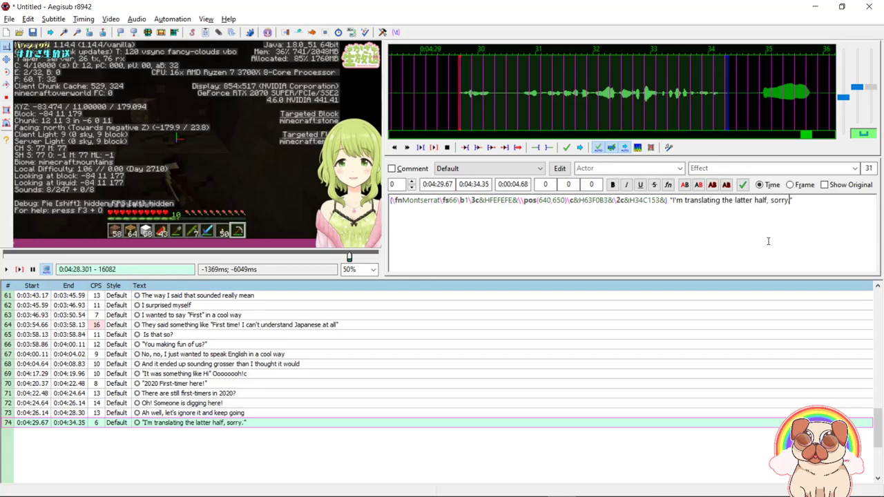
type(" I can't speak every language")
key("Return")
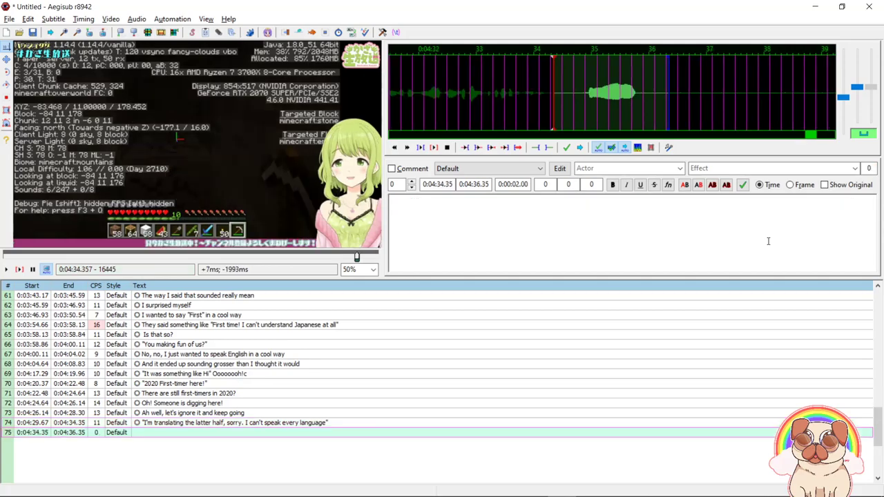
left_click(356, 423)
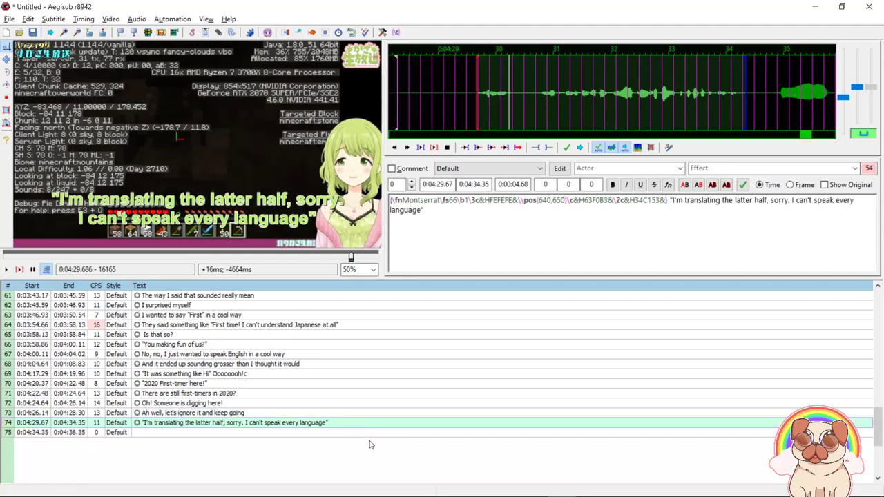
Time the empty subtitle line 75 on the audio waveform from 0:04:40.52 to 0:04:44.37.
left_click(381, 435)
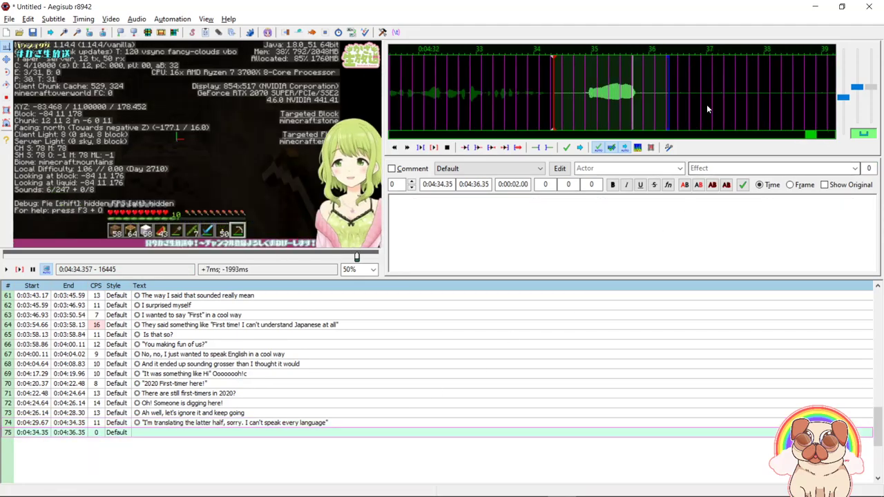
right_click(737, 101)
right_click(791, 94)
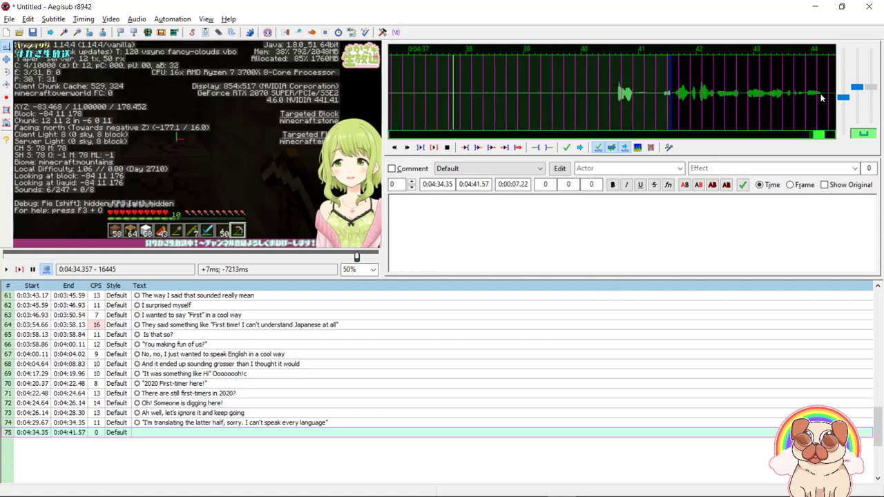
right_click(792, 98)
left_click(611, 97)
right_click(726, 97)
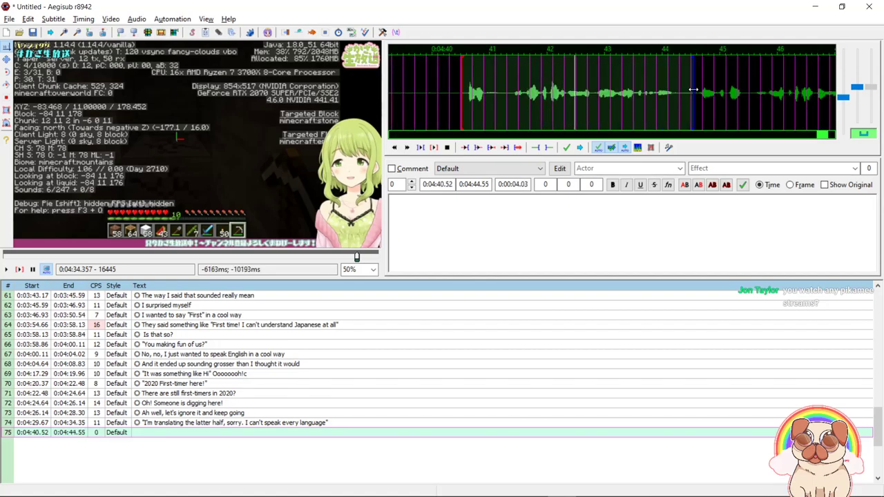
right_click(683, 97)
right_click(683, 97)
Insert the Montserrat style tags in line 75 and begin its text with "Oh, hey,".
left_click(712, 239)
type("{\\fnMontserrat\\fs66\\b1\\3c&HFEFEFE&\\\\pos(640,650)\\c&H63F0B3&\\2c&H34C153&}")
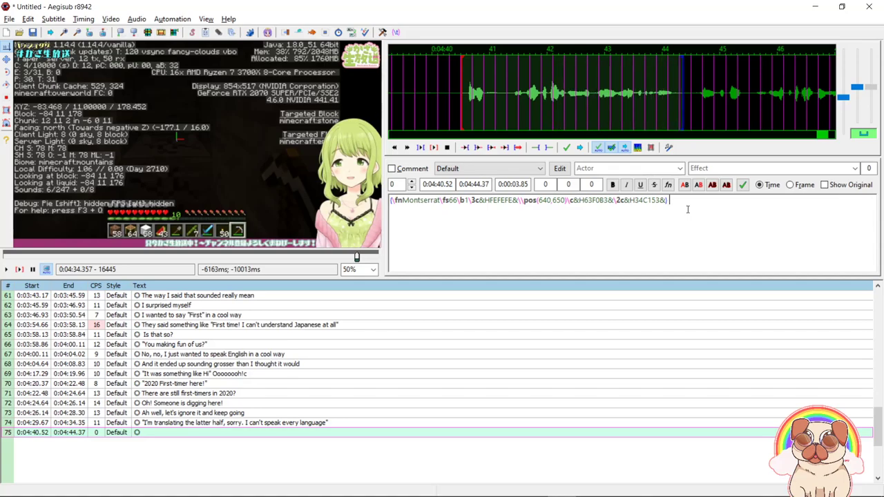
type("Hey,")
key("BackSpace")
key("BackSpace")
key("BackSpace")
key("BackSpace")
type("Oh")
type(", hey,")
type(" them")
key("BackSpace")
key("BackSpace")
key("BackSpace")
key("BackSpace")
type("speaking")
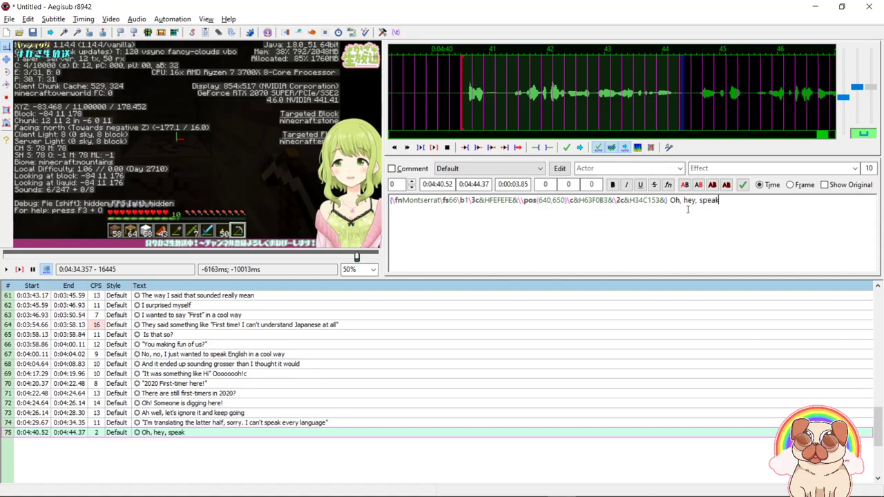
key("BackSpace")
key("BackSpace")
key("BackSpace")
key("BackSpace")
key("BackSpace")
key("BackSpace")
key("BackSpace")
key("BackSpace")
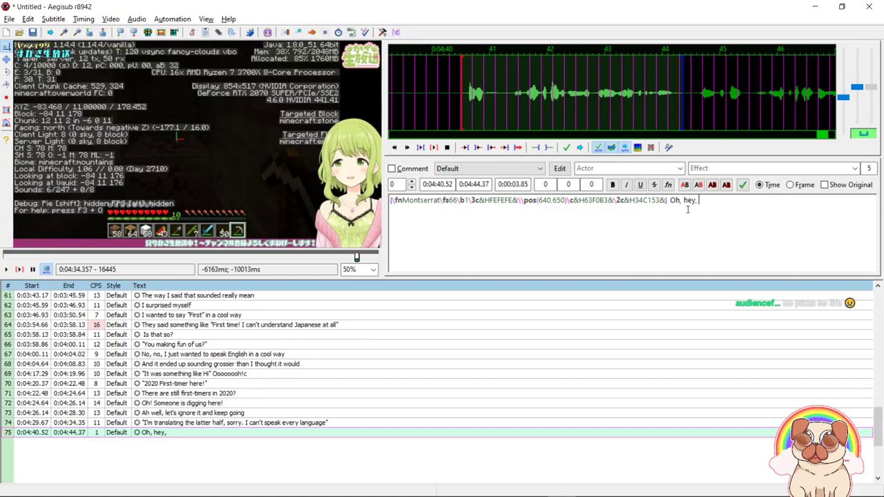
type("talking about")
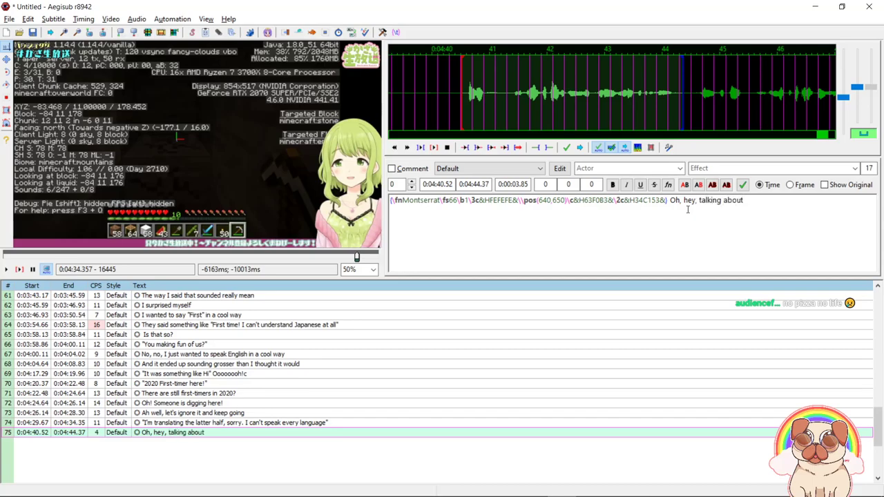
key("BackSpace")
key("BackSpace")
key("BackSpace")
key("BackSpace")
key("BackSpace")
key("BackSpace")
key("BackSpace")
key("BackSpace")
key("BackSpace")
key("BackSpace")
key("BackSpace")
key("BackSpace")
key("BackSpace")
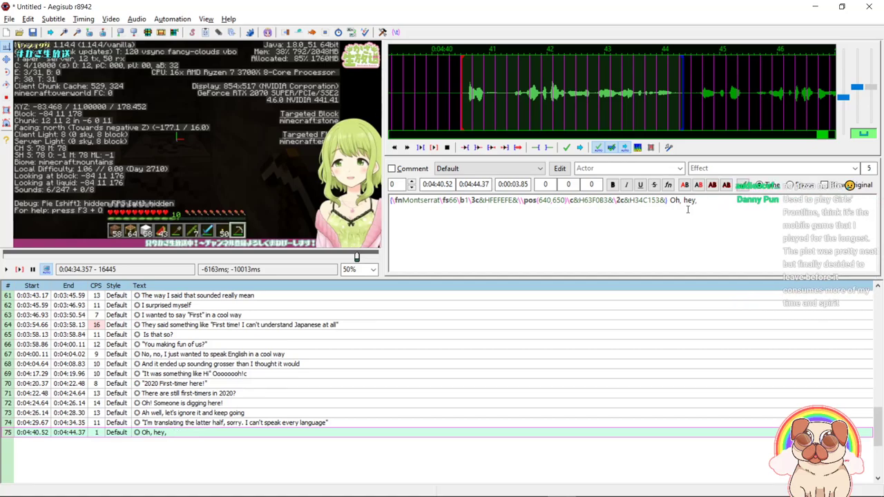
Check the draft translation in Notepad, return to Aegisub, continue line 75 with "translating the part about all languages reminded me", and commit it.
key("ctrl+space")
key("alt+Tab")
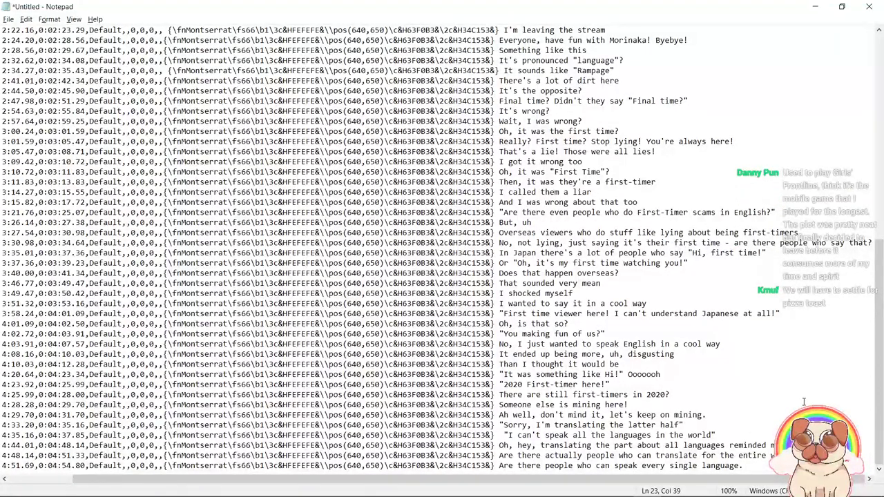
key("alt+Tab")
type("translati")
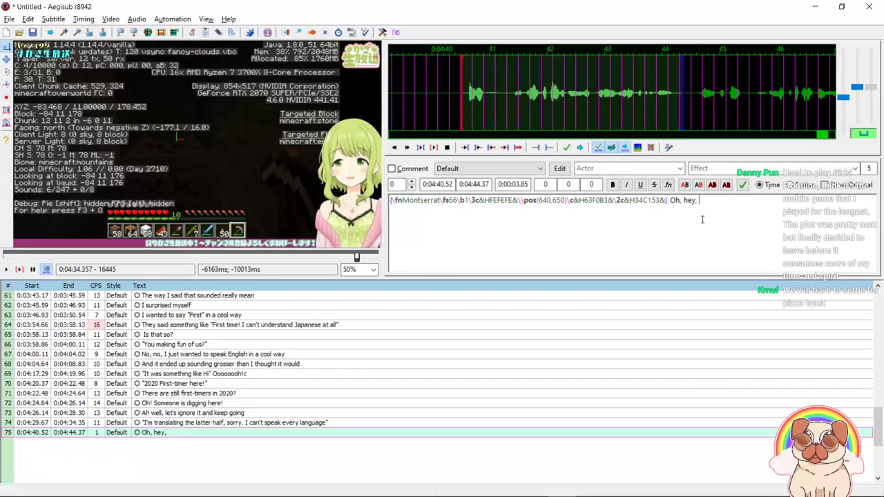
type("ng the part ab")
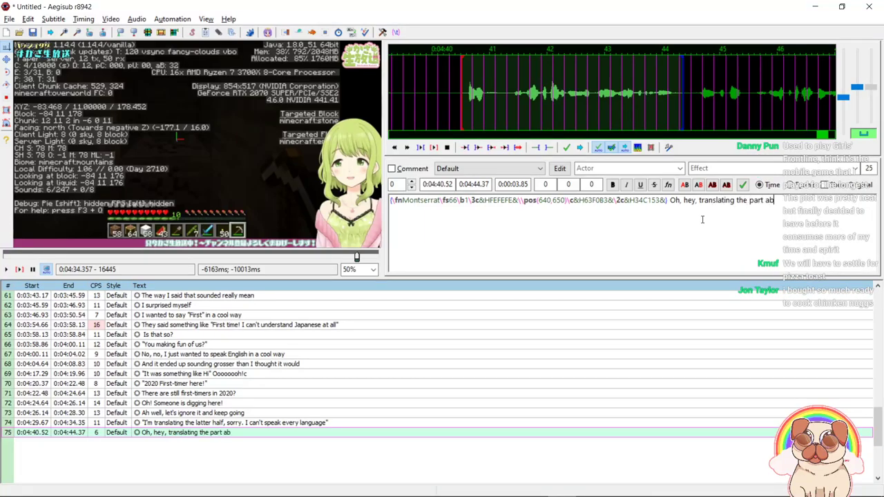
type("out all manguage")
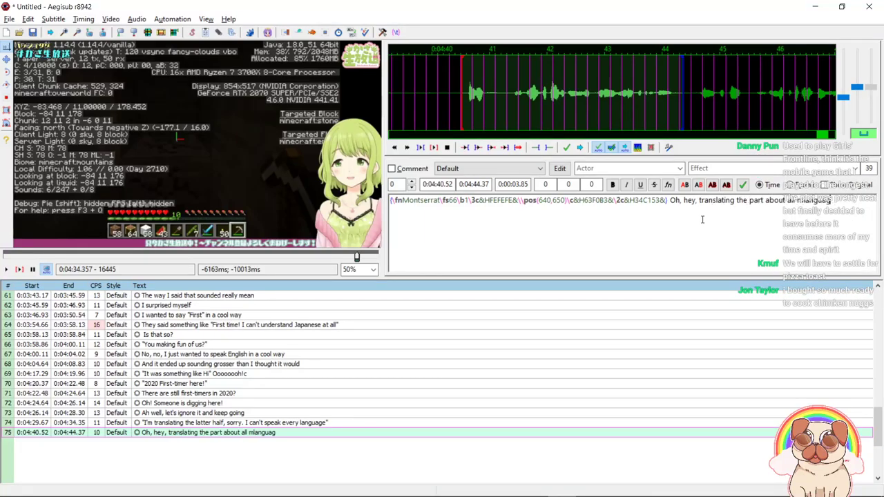
key("BackSpace")
key("BackSpace")
key("BackSpace")
key("BackSpace")
key("BackSpace")
key("BackSpace")
key("BackSpace")
type("languages")
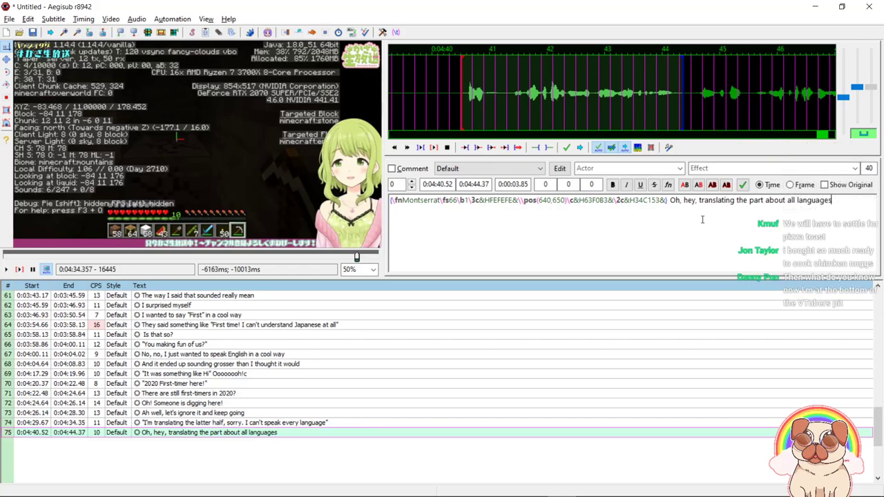
type(" re")
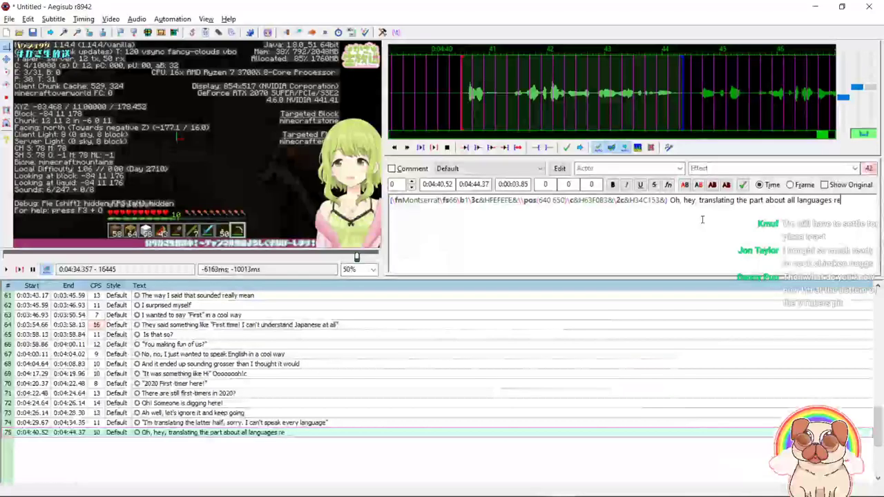
type("minded me")
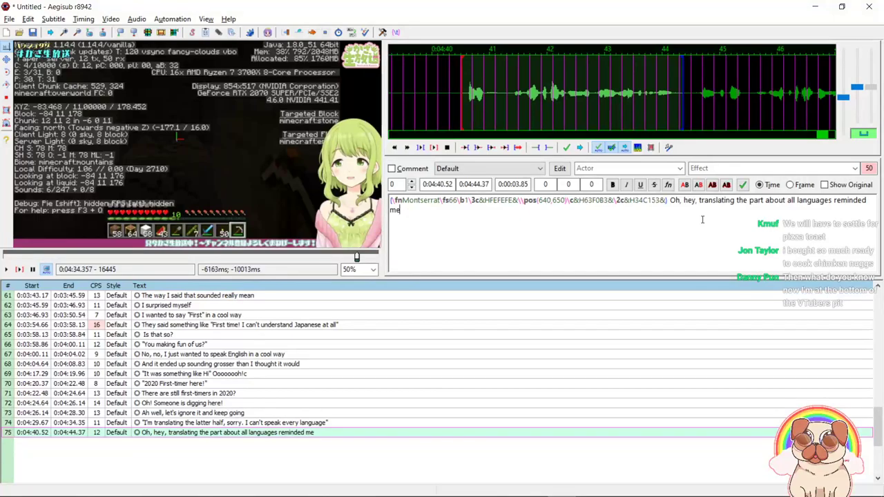
key("Return")
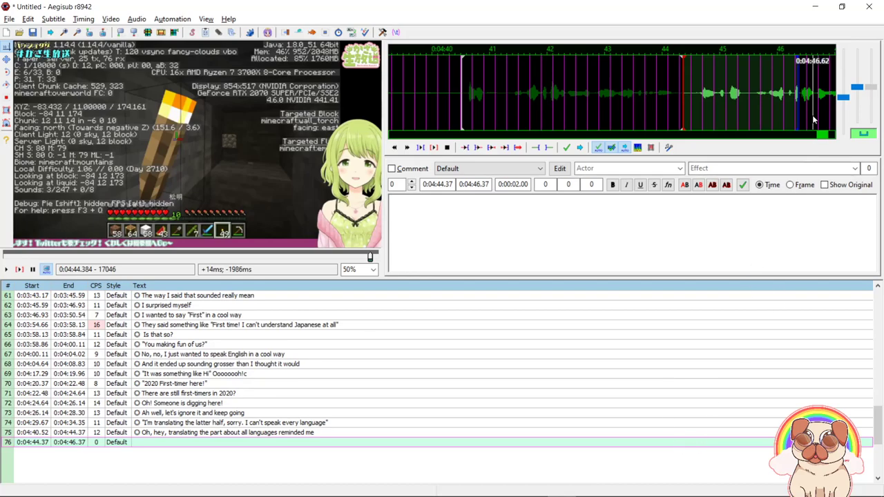
Set the end of empty subtitle line 76 to 0:04:47.56 on the audio waveform and play its audio.
scroll(814, 119, "down", 2)
right_click(704, 118)
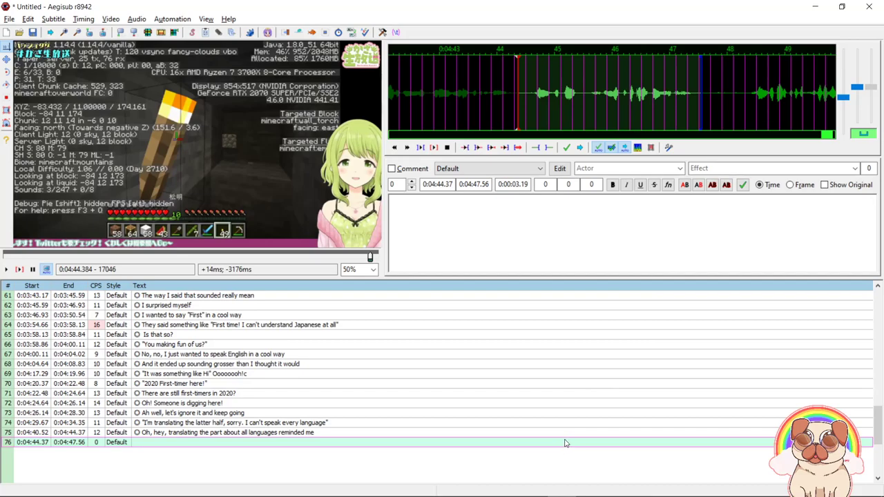
key("s")
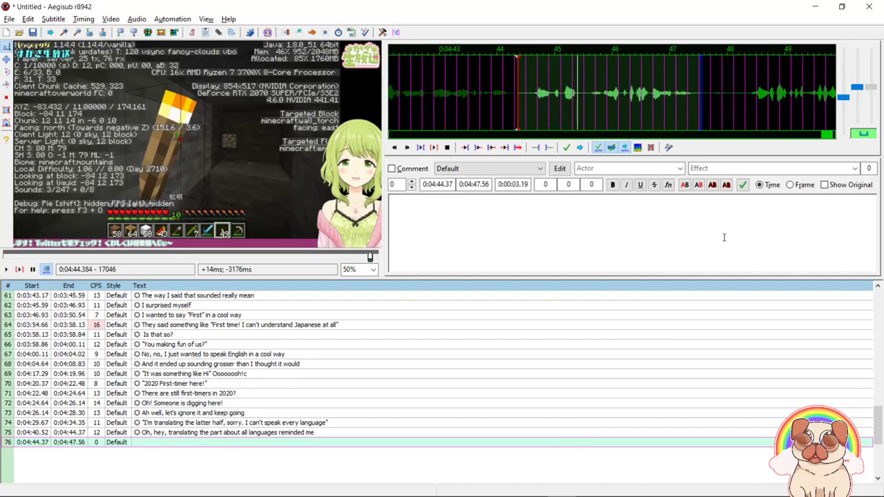
Fill line 76 with the Montserrat style tags and the text "Are there actually people who can translate every language?", and commit it.
type("{\\fnMontserrat\\fs66\\b1\\3c&HFEFEFE&\\\\pos(640,650)\\c&H63F0B3&\\2c&H34C153&}")
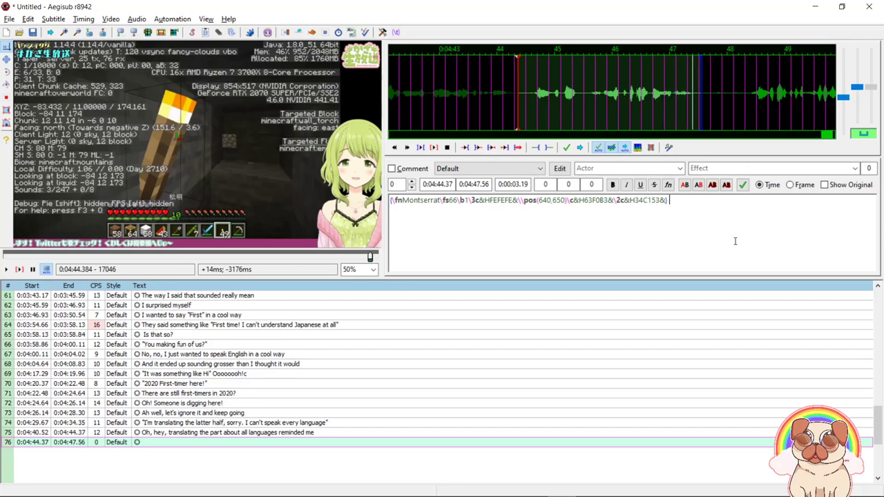
type("Are there actually pe")
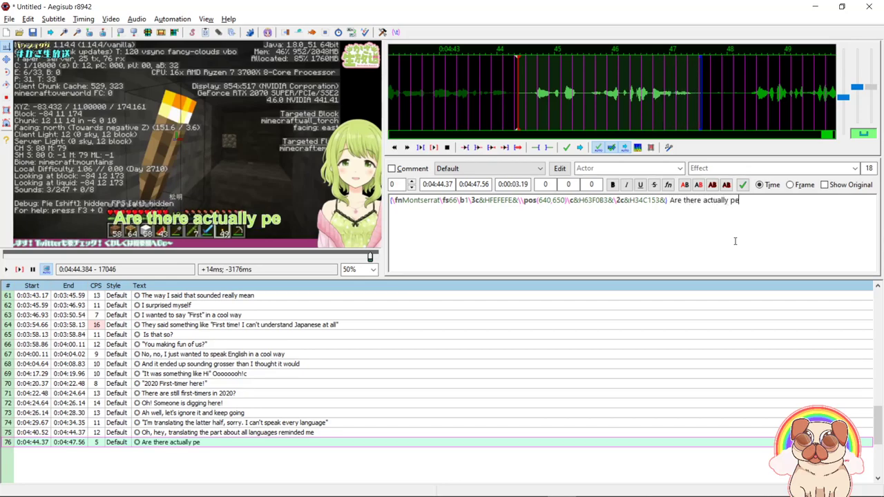
type("ople who can tr")
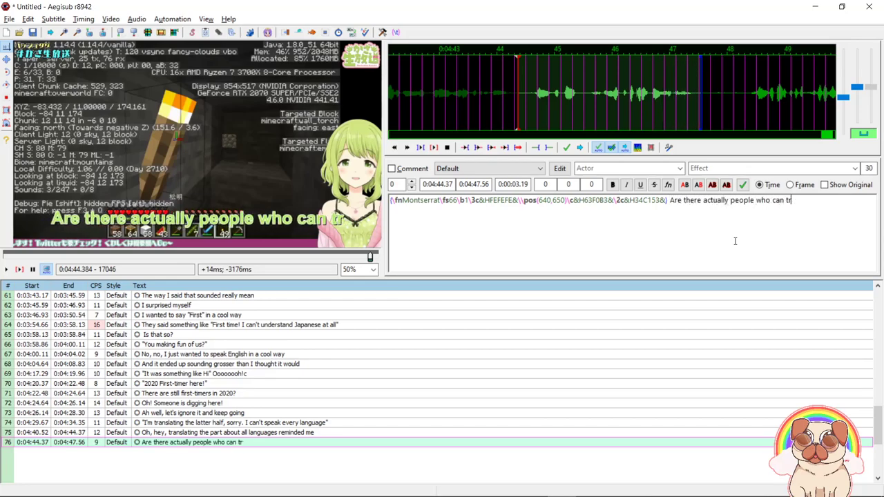
type("anslate every language")
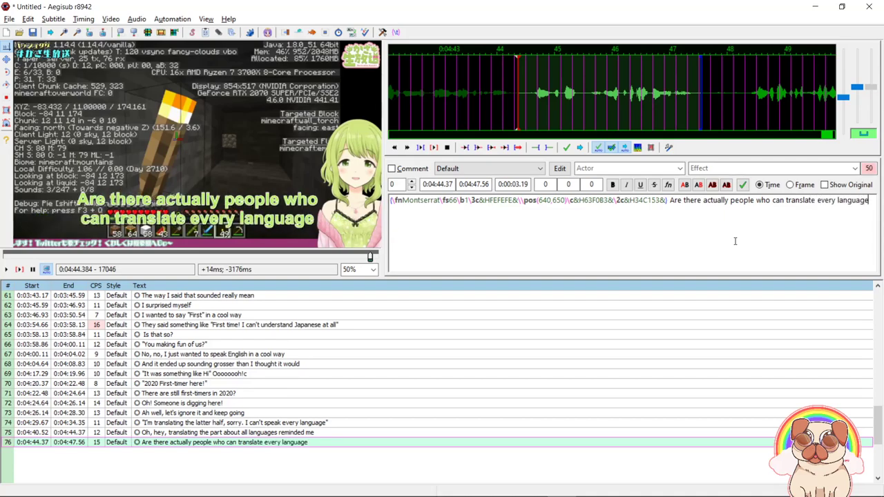
type("?")
key("Return")
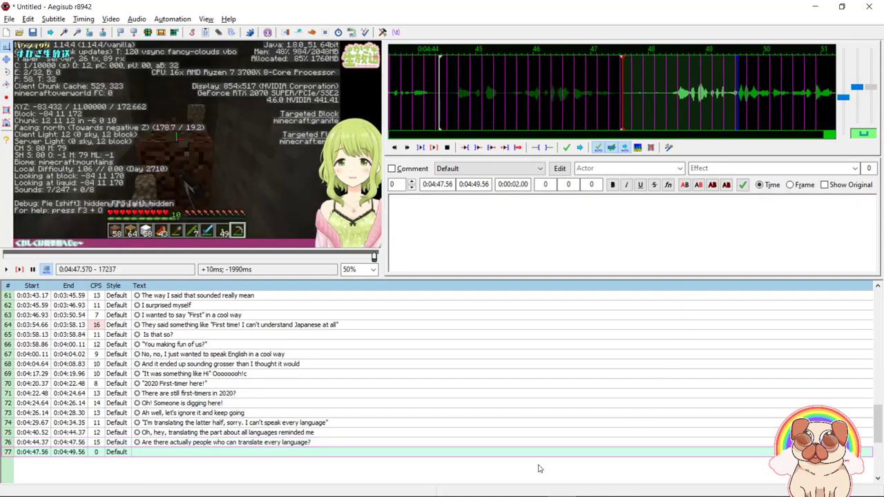
Set line 77's end to 0:04:51.22 and fill it with the Montserrat style tags and "Is there anyone out there who can speak every language?".
key("s")
right_click(833, 107)
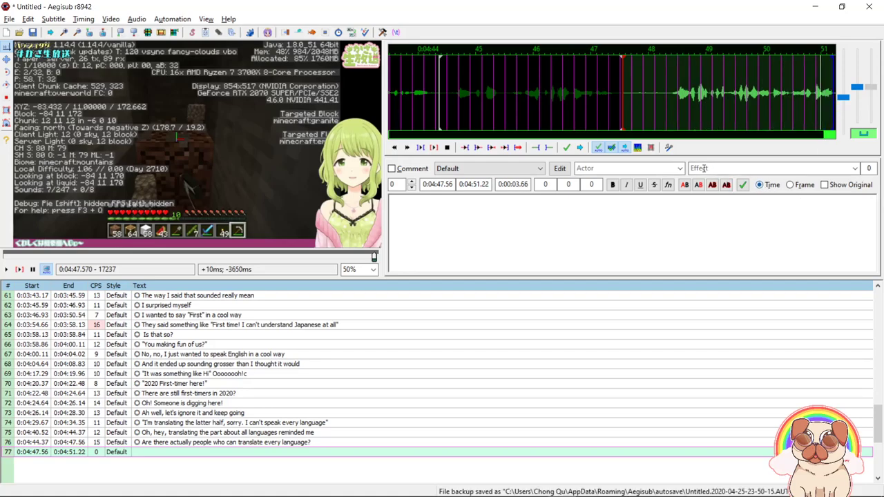
left_click(683, 228)
type("{\\fnMontserrat\\fs66\\b1\\3c&HFEFEFE&\\\\pos(640,650)\\c&H63F0B3&\\2c&H34C153&}")
type("Is ")
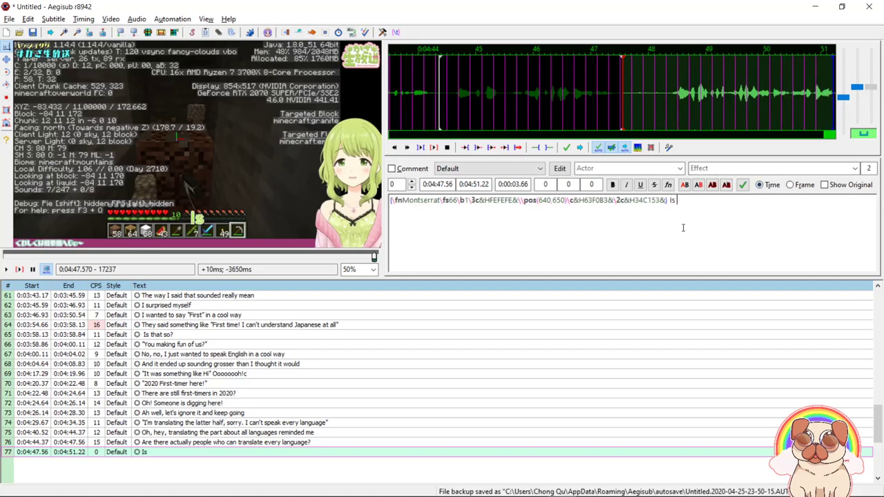
type("there anyone ")
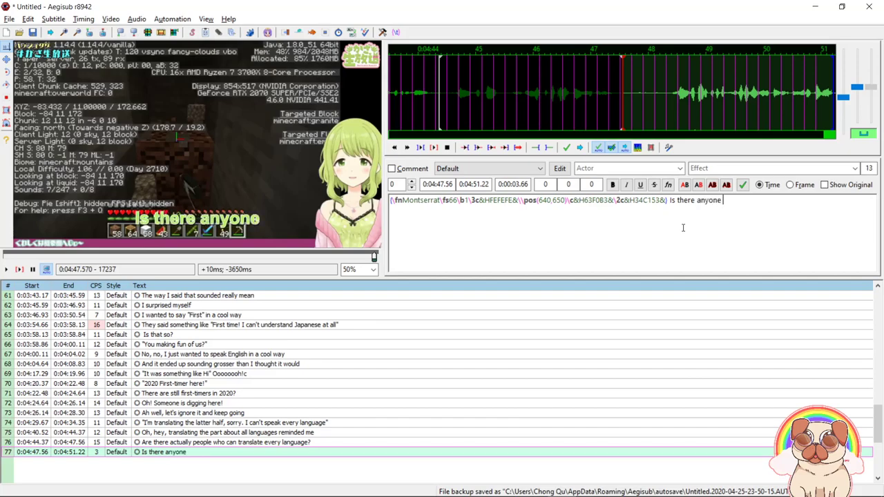
type("out there who can spe")
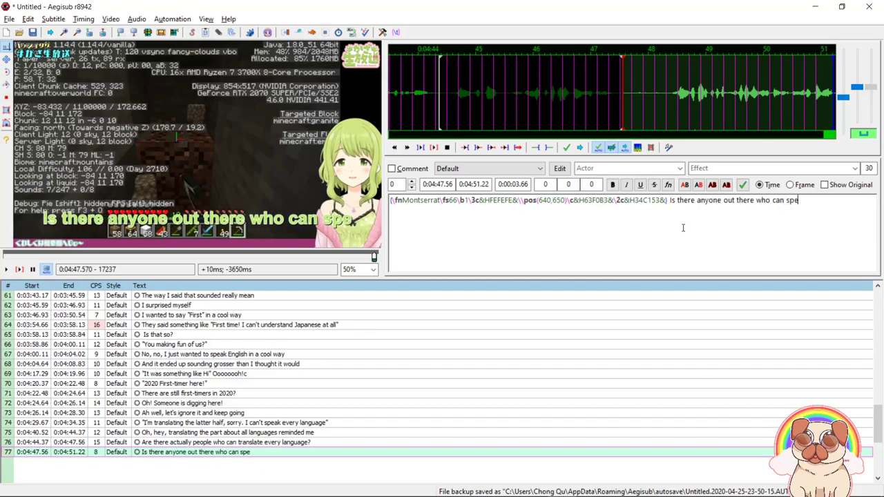
type("ak every language?")
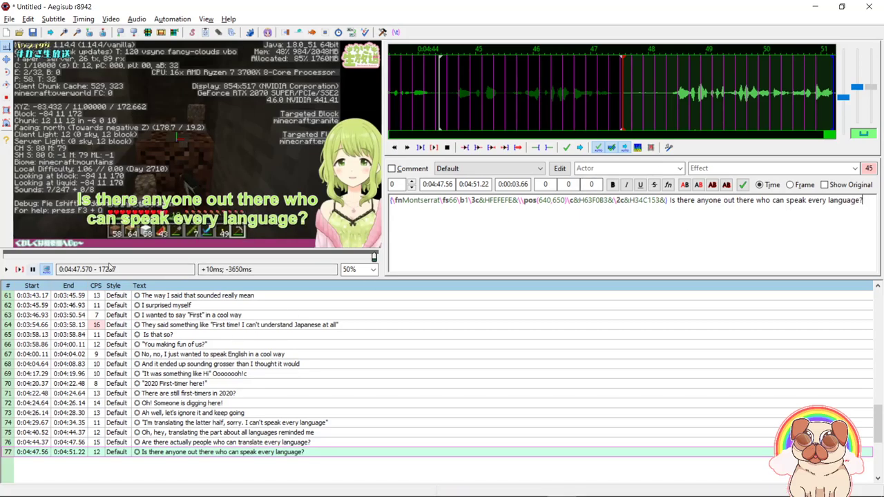
Switch to Chrome and search in a new tab for "is there someone who can speak every language".
key("alt+Tab")
left_click(360, 285)
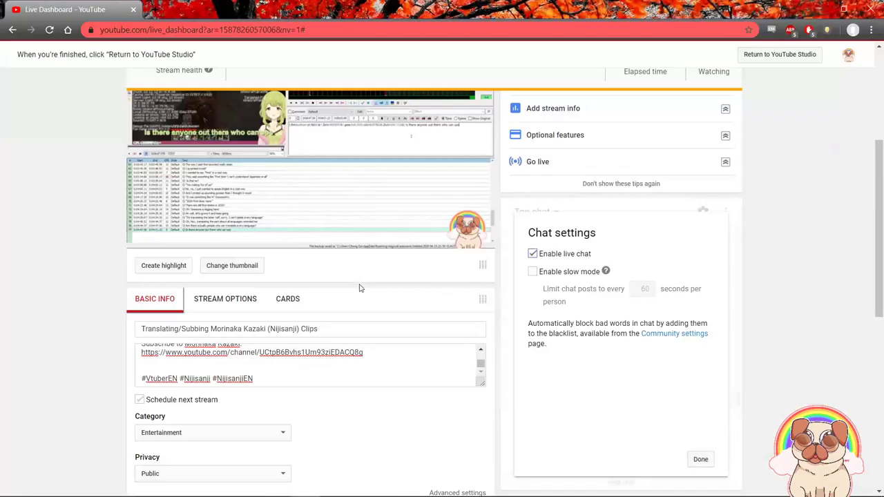
key("ctrl+t")
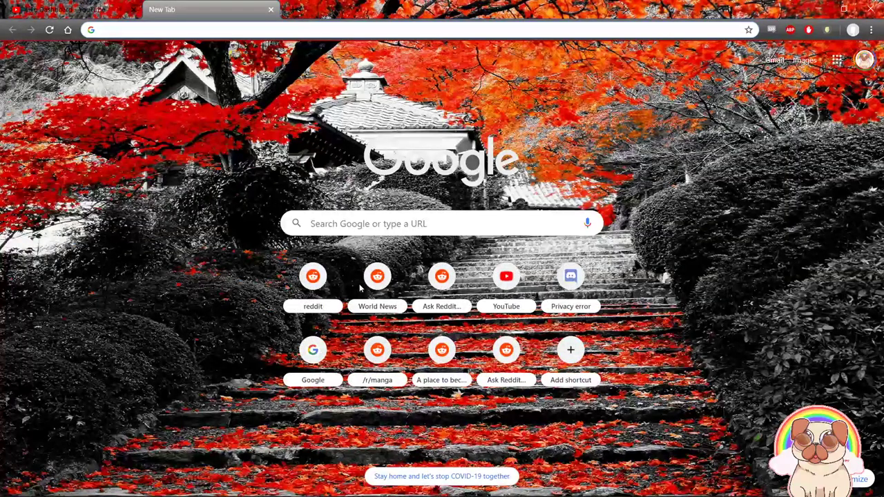
type("is there someone w")
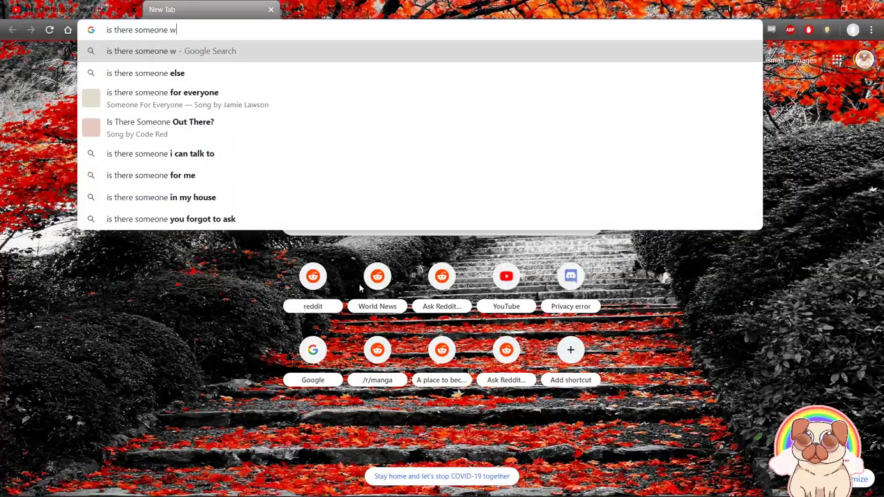
type("ho can speak every")
type("language")
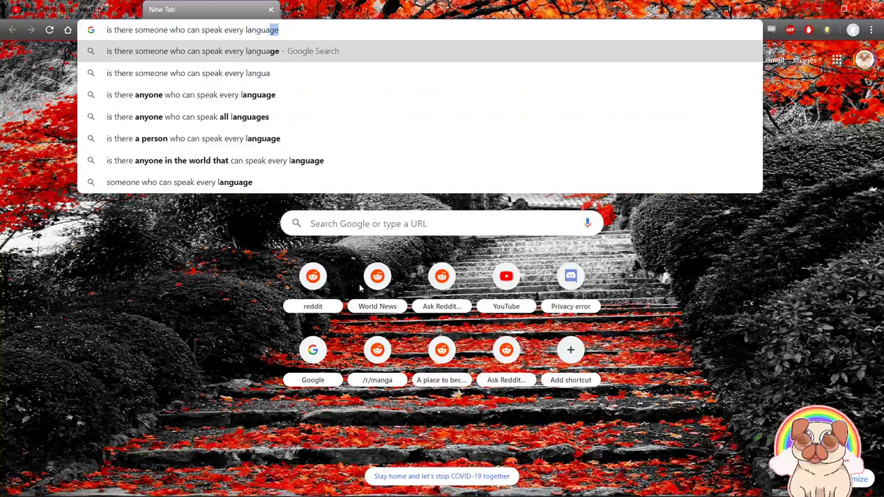
key("Return")
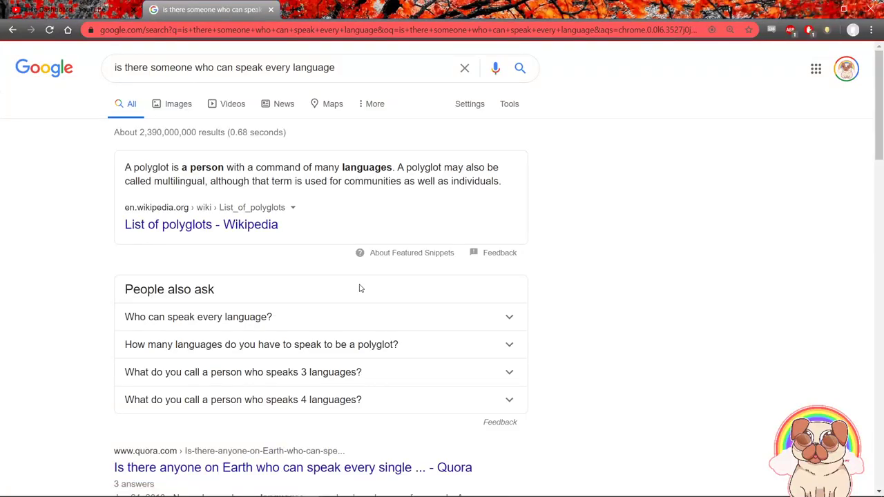
Open the search result "10 Most Impressive Polyglots In World History" and read how many languages its first entry speaks.
scroll(586, 297, "down", 3)
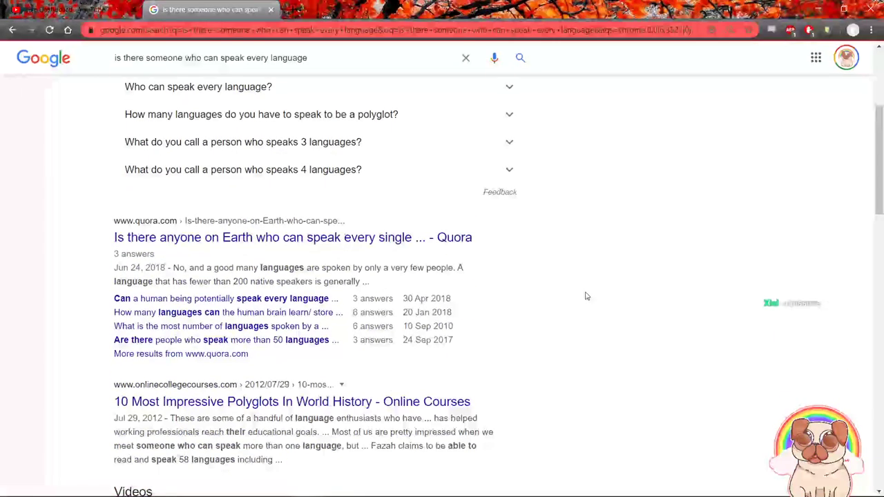
left_click(316, 238)
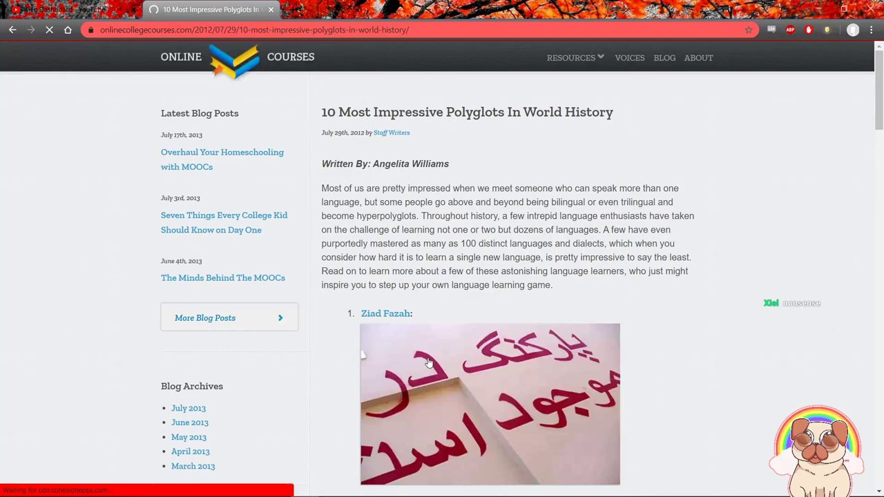
scroll(766, 284, "down", 3)
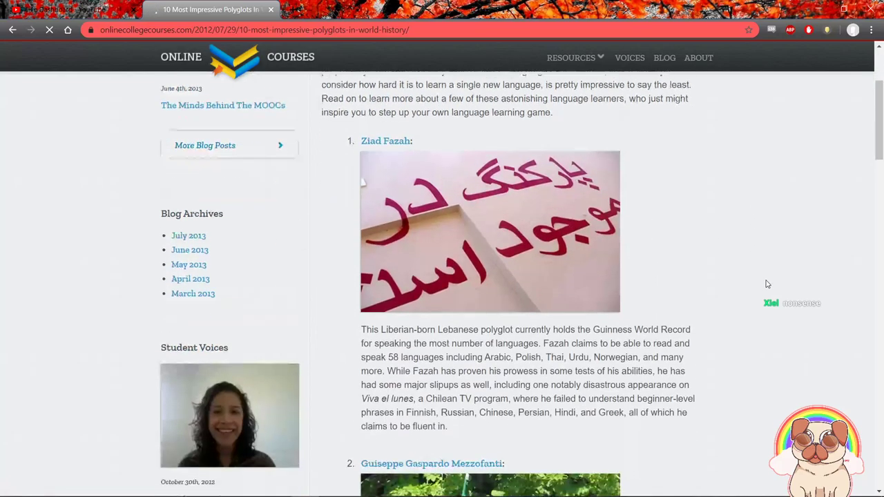
scroll(766, 284, "down", 1)
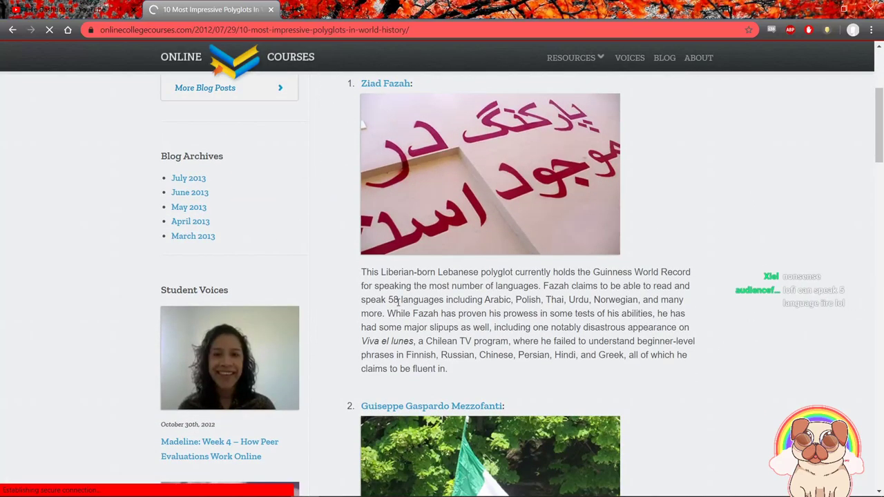
left_click_drag(386, 301, 701, 308)
left_click(747, 318)
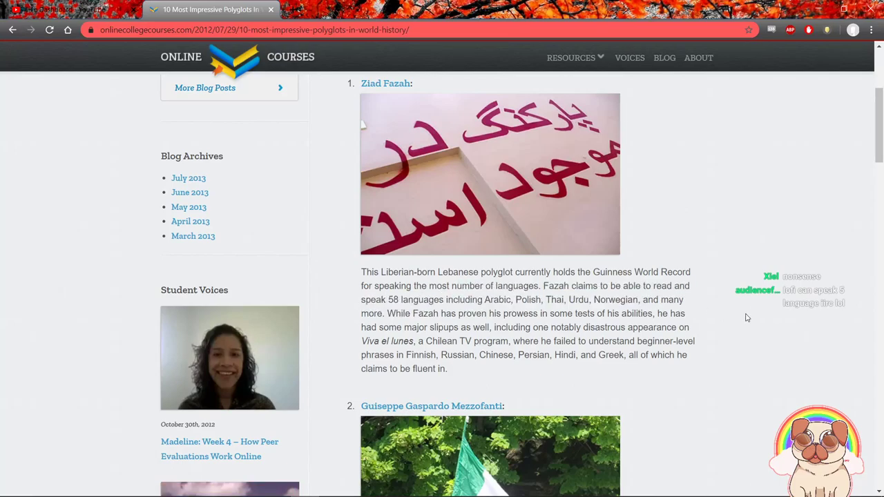
Search in another new tab for "how many languages are there in the world" and read the featured answer.
left_click(288, 9)
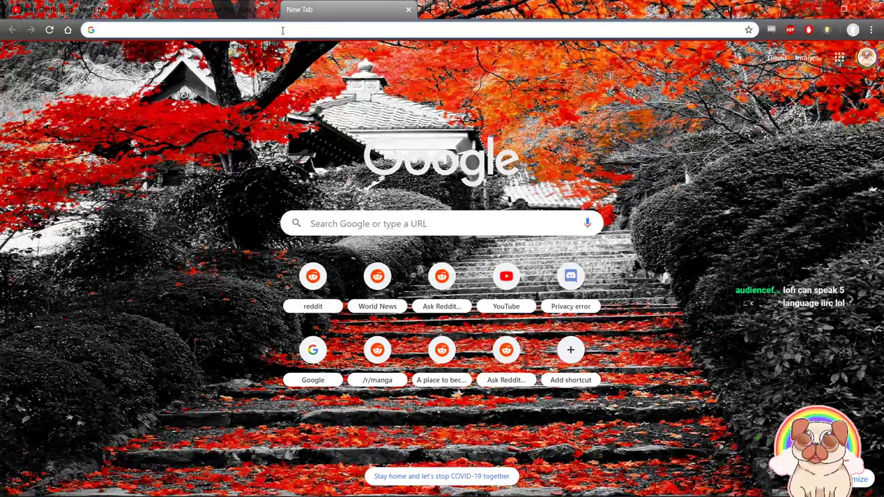
type("how la")
key("BackSpace")
key("BackSpace")
type("m")
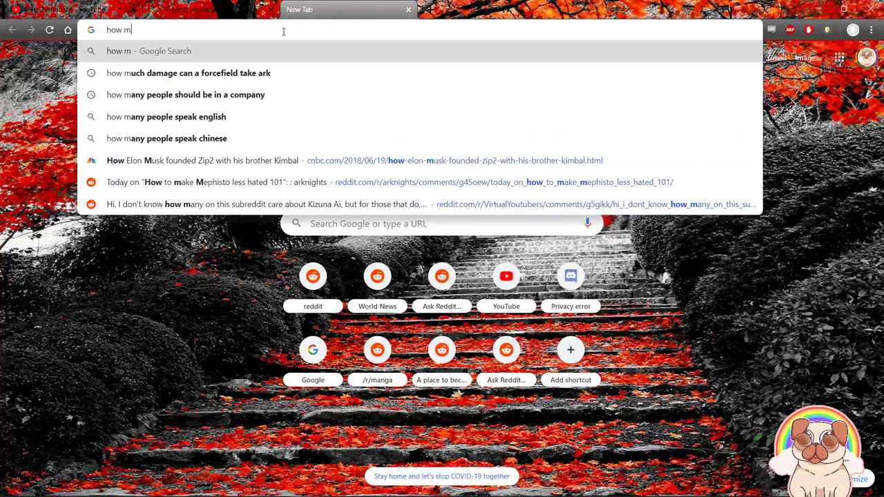
type("any languages are there in the world")
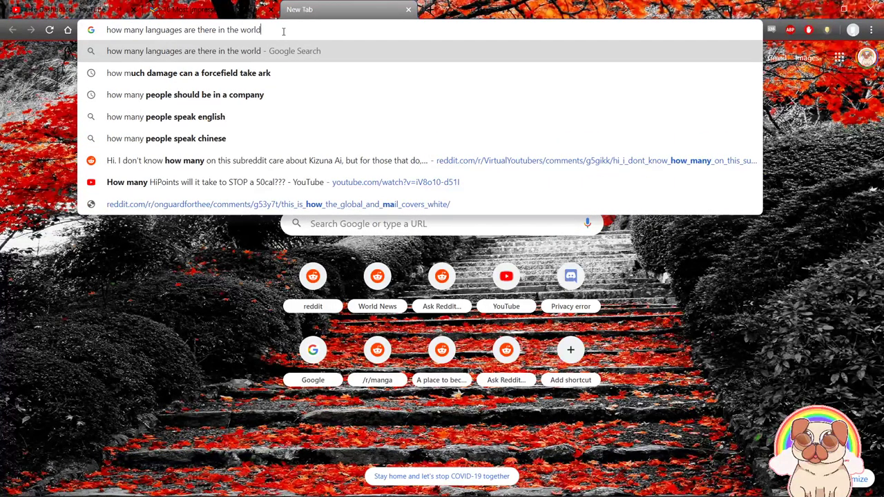
key("Return")
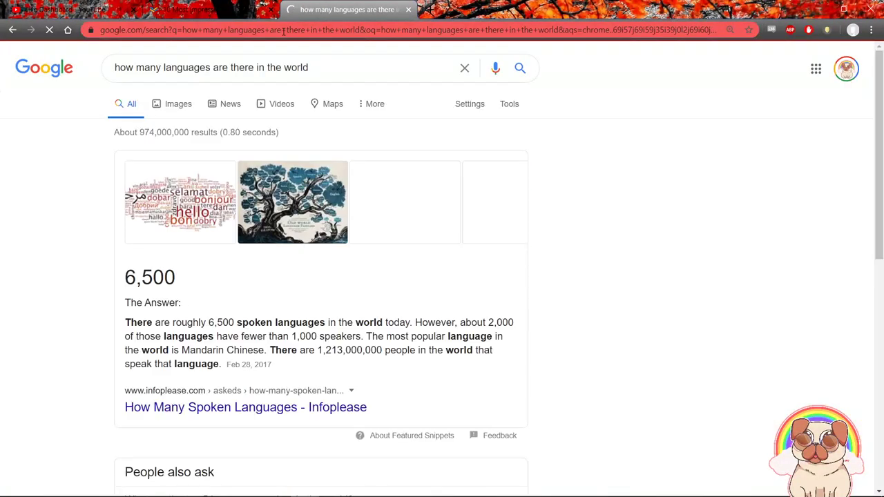
scroll(353, 256, "down", 2)
scroll(349, 256, "up", 1)
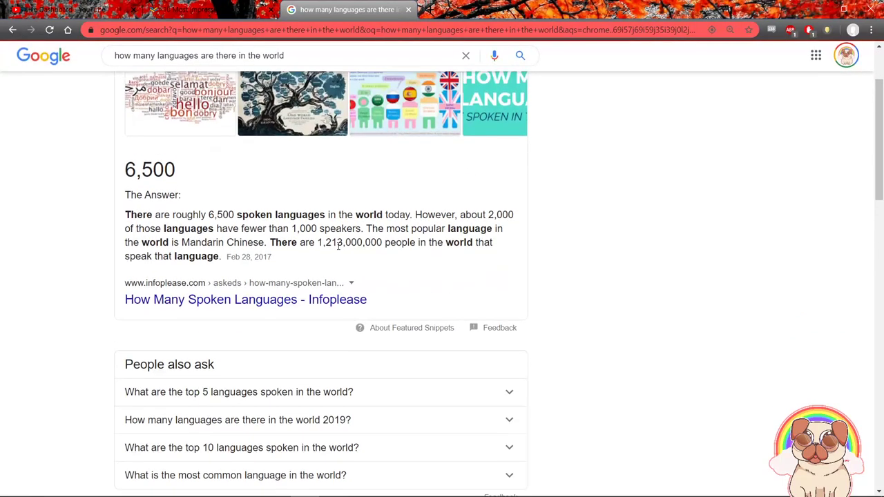
left_click_drag(183, 232, 124, 224)
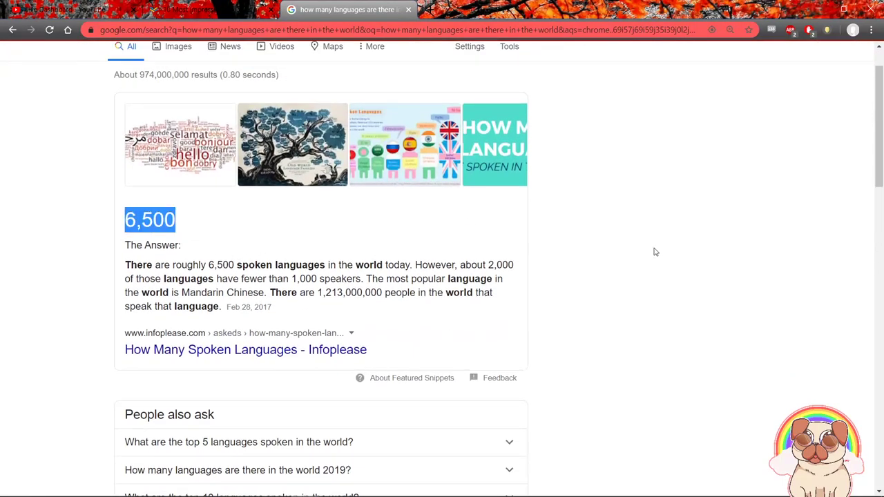
left_click(663, 256)
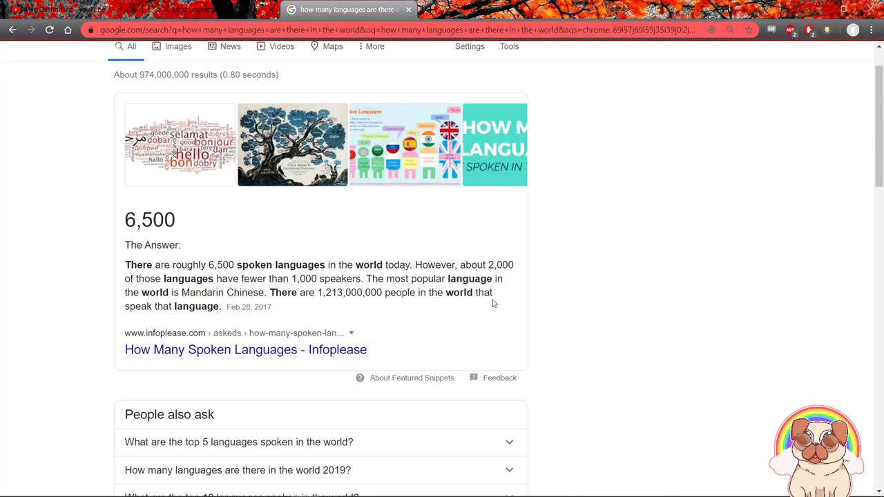
Compare the polyglot article with the world language count result and return to Aegisub.
key("ctrl+shift+Tab")
scroll(601, 255, "down", 3)
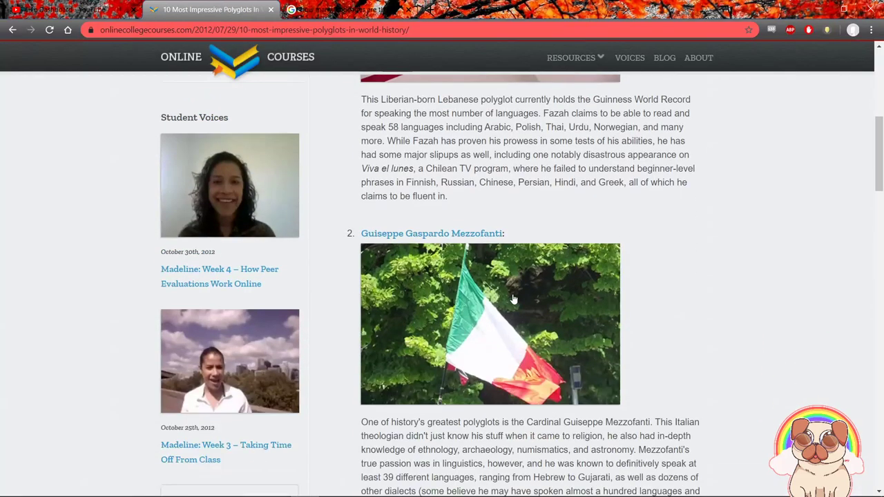
scroll(421, 329, "up", 3)
key("ctrl+Tab")
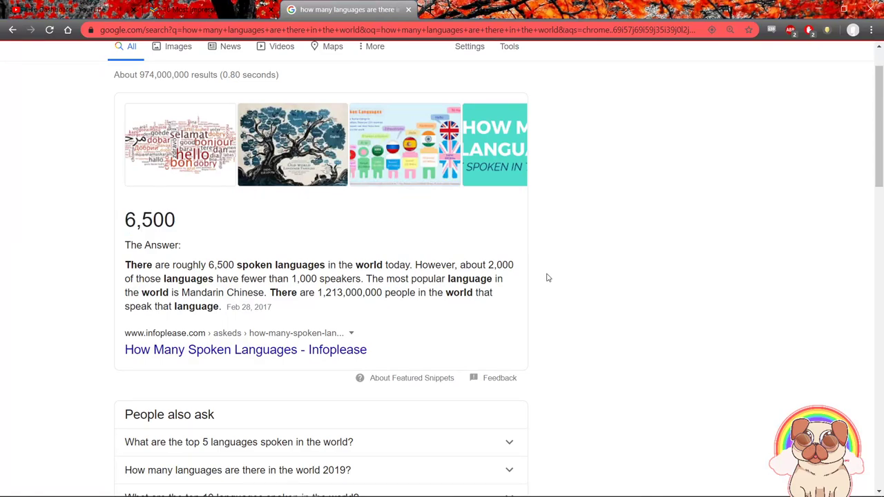
key("ctrl+shift+Tab")
key("ctrl+shift+Tab")
key("alt+Tab")
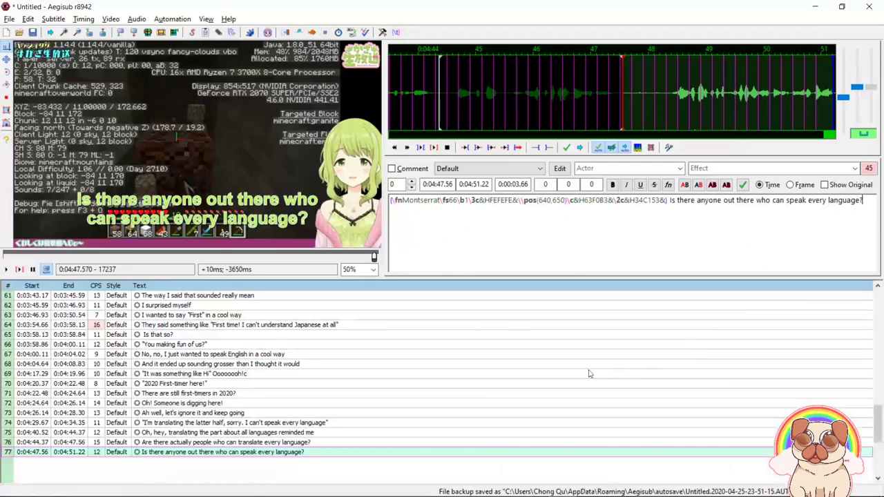
Save the subtitles as MorinakaEnglishSuperchatFaaasttaimu in the Subtitle Files folder and close Aegisub.
key("s")
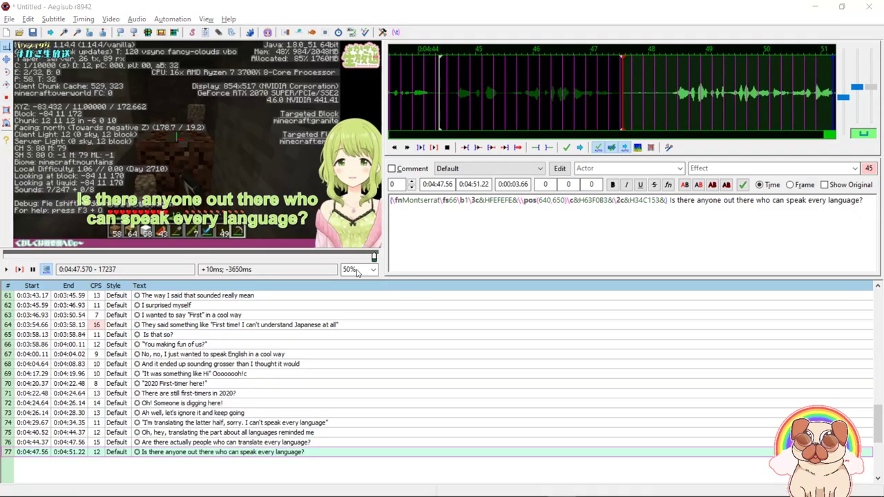
key("ctrl+s")
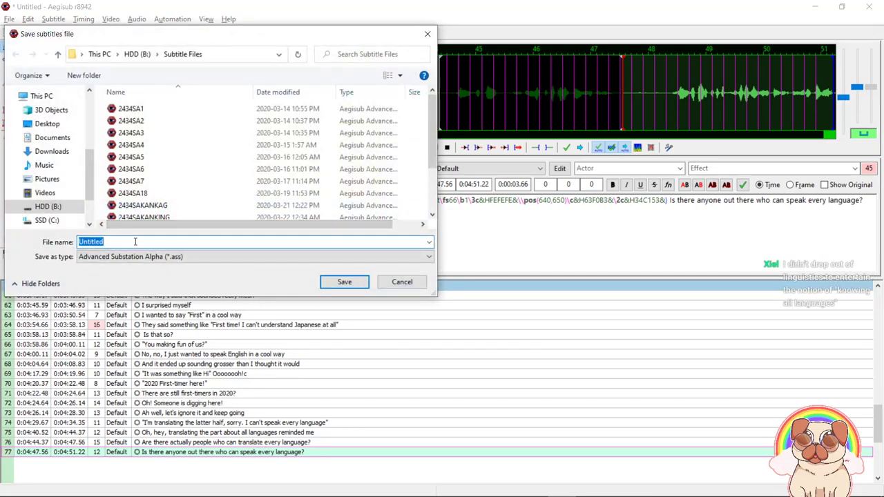
type("MorinakaEnglish")
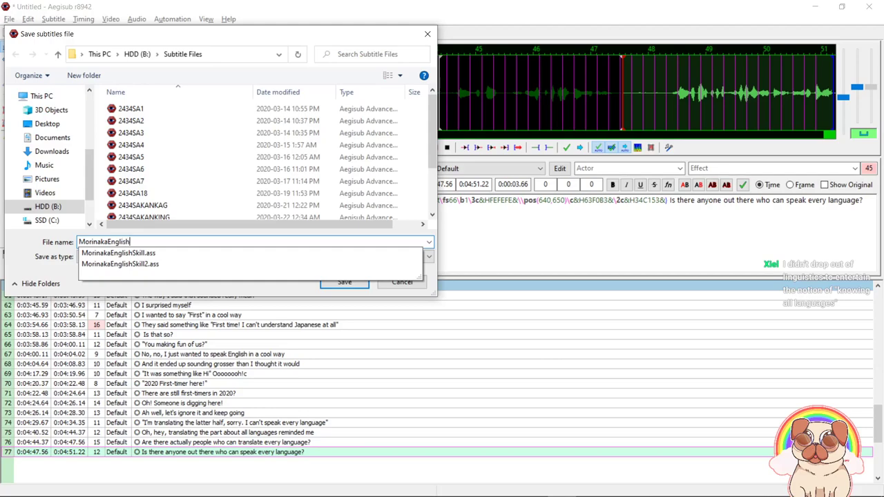
type("SuperchatF")
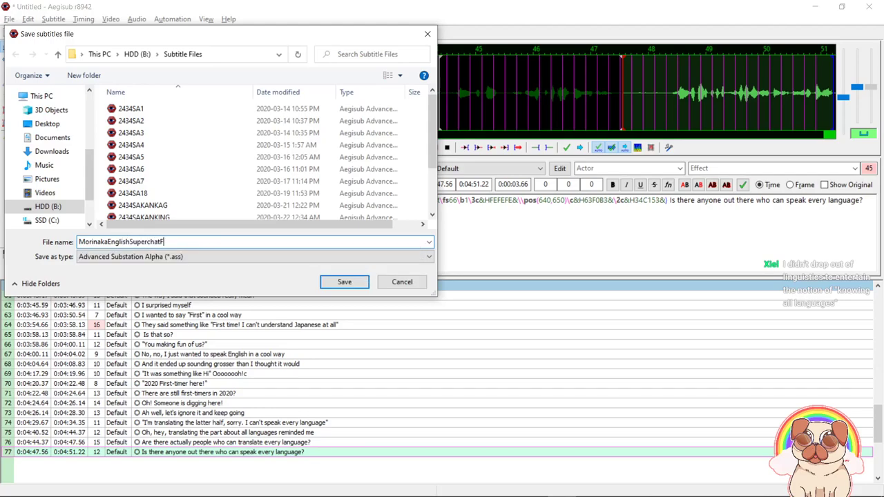
type("aaasttaimu")
key("Return")
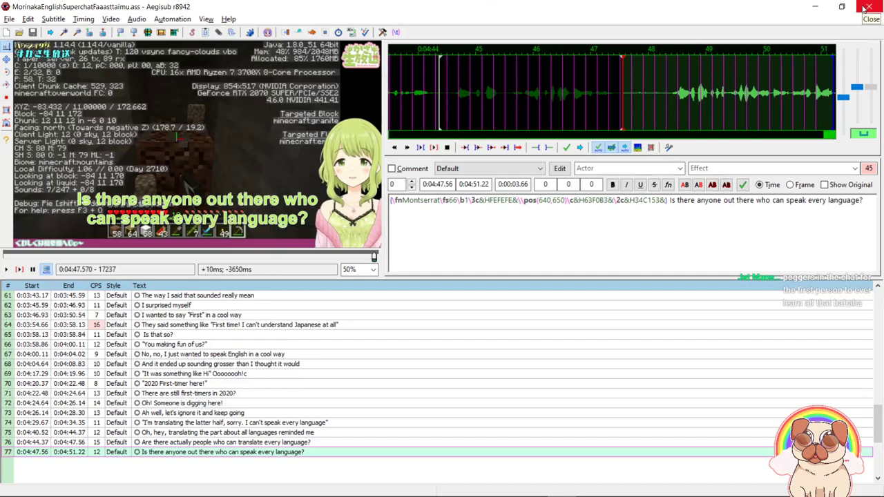
scroll(416, 380, "up", 20)
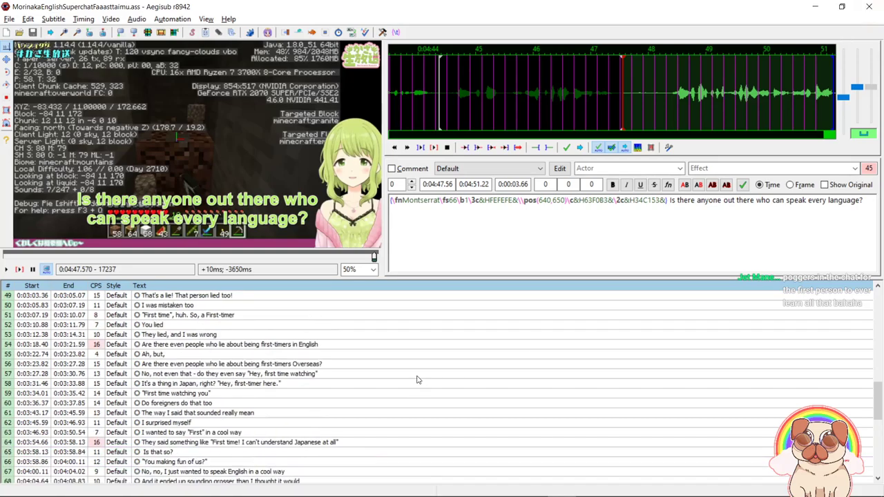
left_click(869, 6)
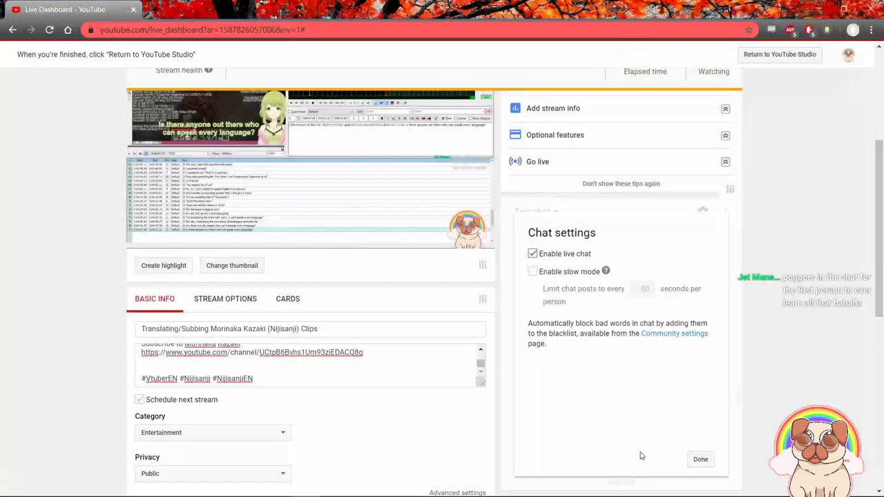
Switch to VLC media player, start setting up a stream and browse the Unsubbed folder for its source video.
left_click(590, 486)
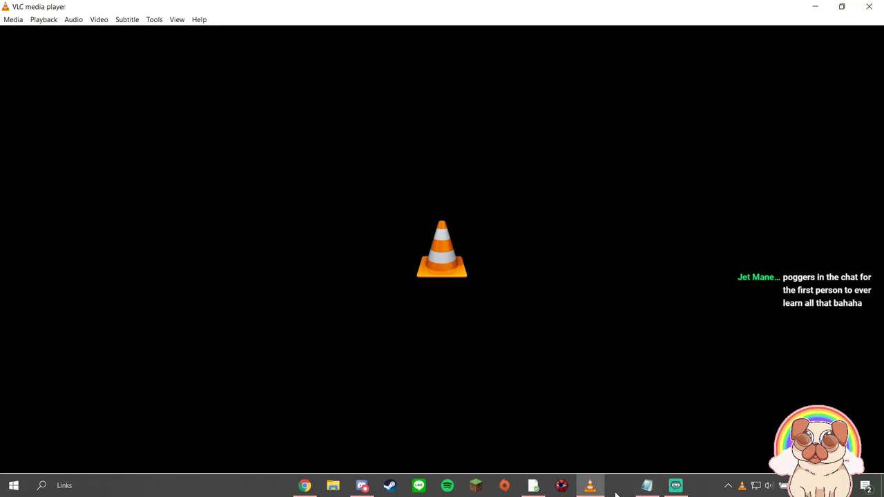
left_click(13, 19)
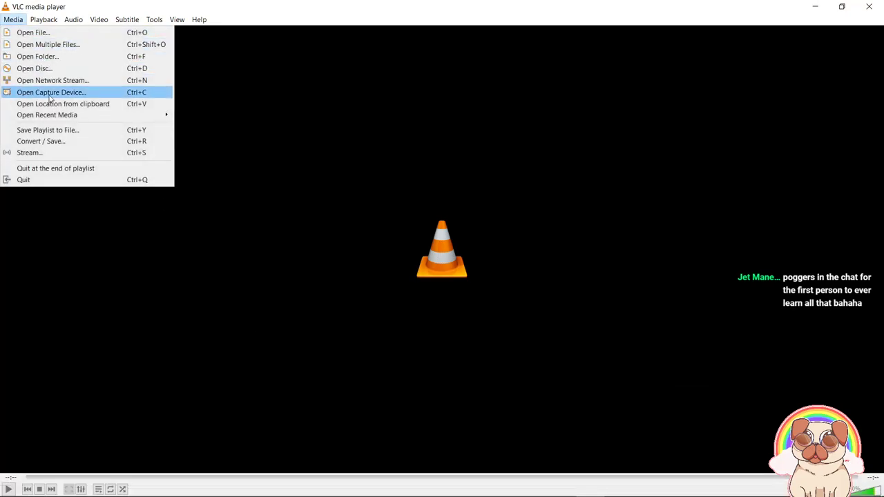
left_click(70, 144)
left_click(529, 211)
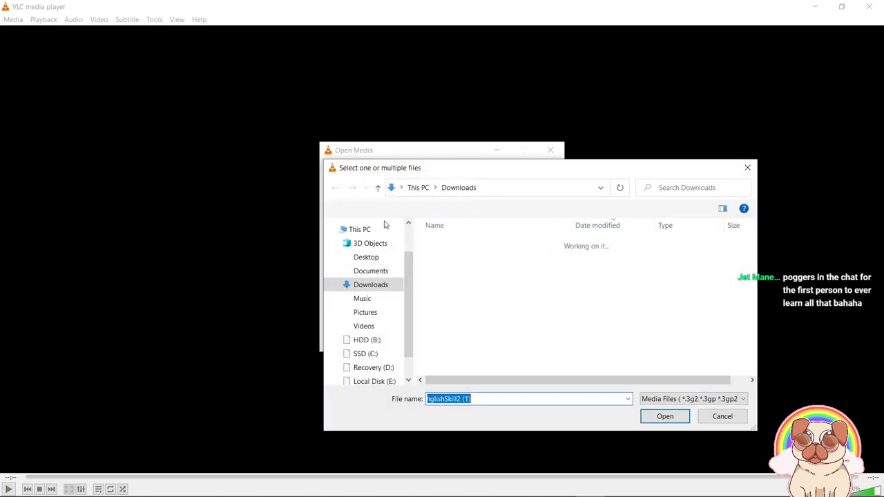
left_click(369, 307)
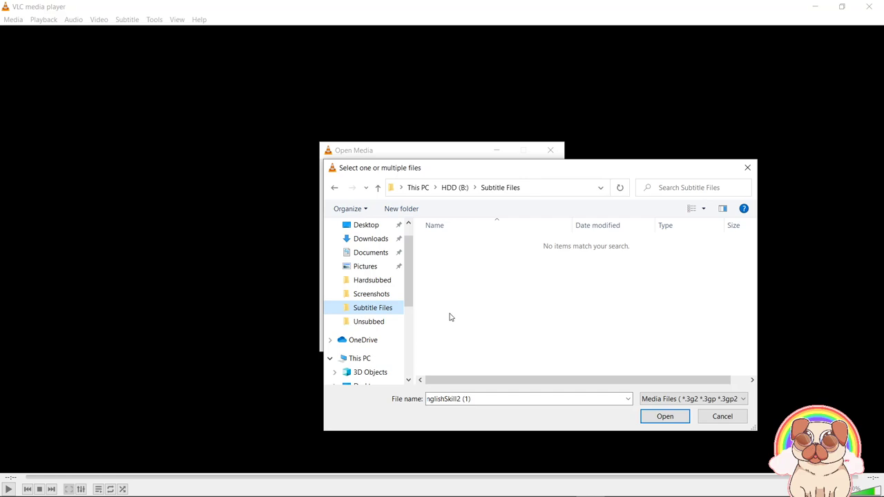
left_click(369, 321)
left_click(518, 266)
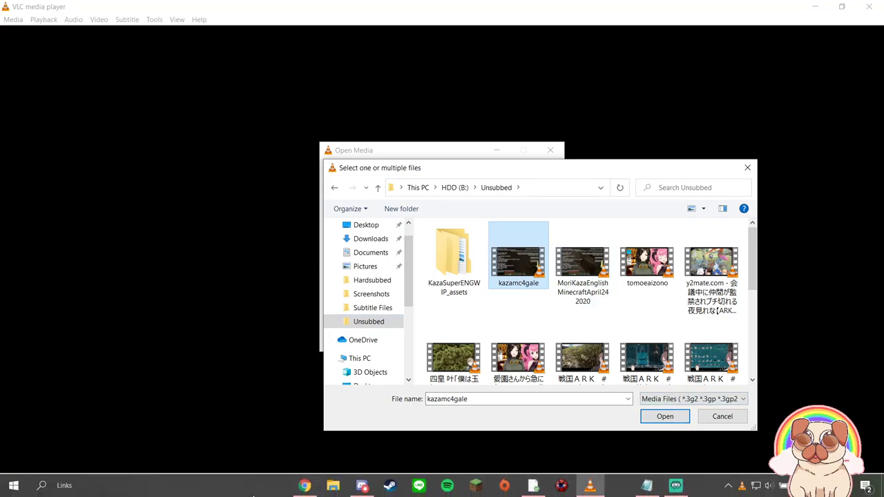
Play kazamc4gale from the Unsubbed folder in File Explorer to check which clip it is, and close the playback.
left_click(305, 487)
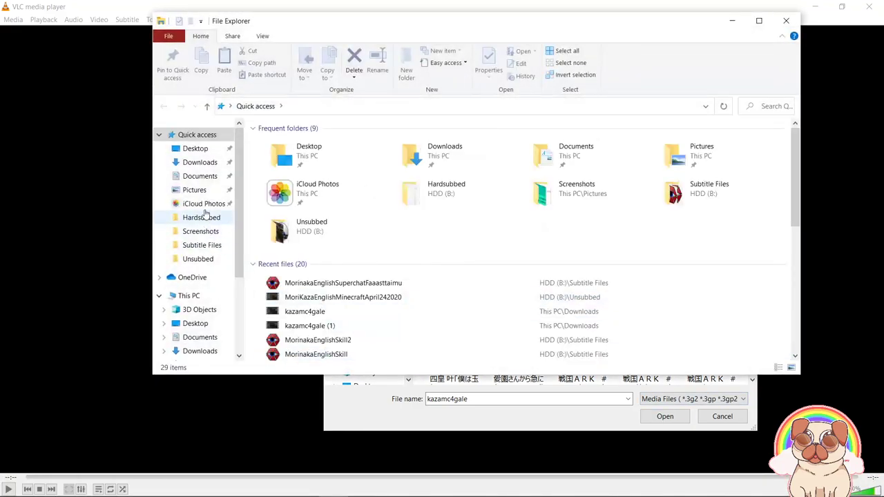
left_click(205, 259)
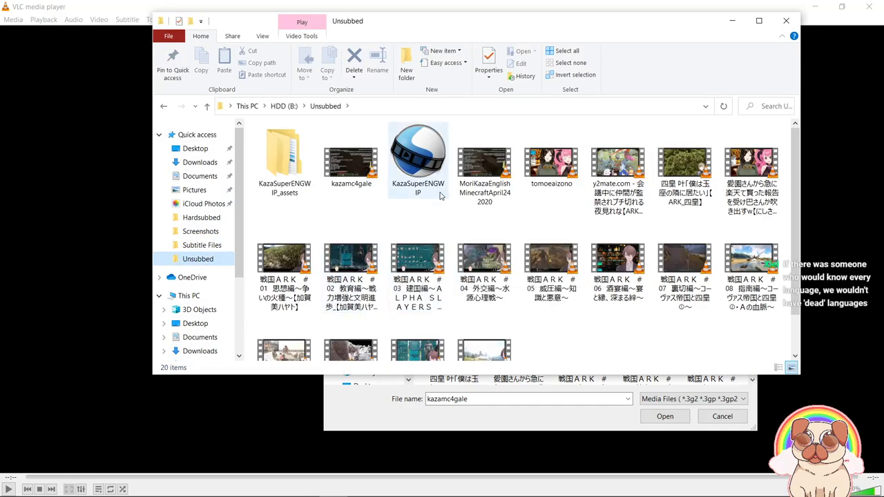
double_click(359, 164)
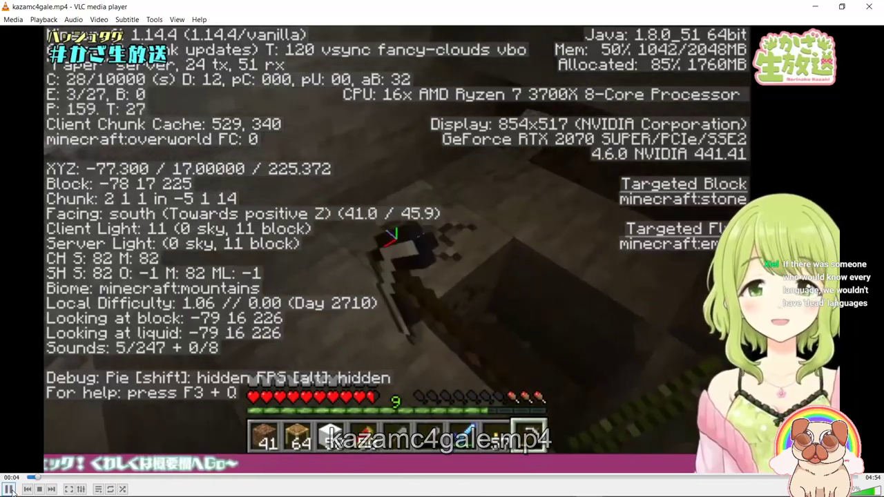
left_click(9, 489)
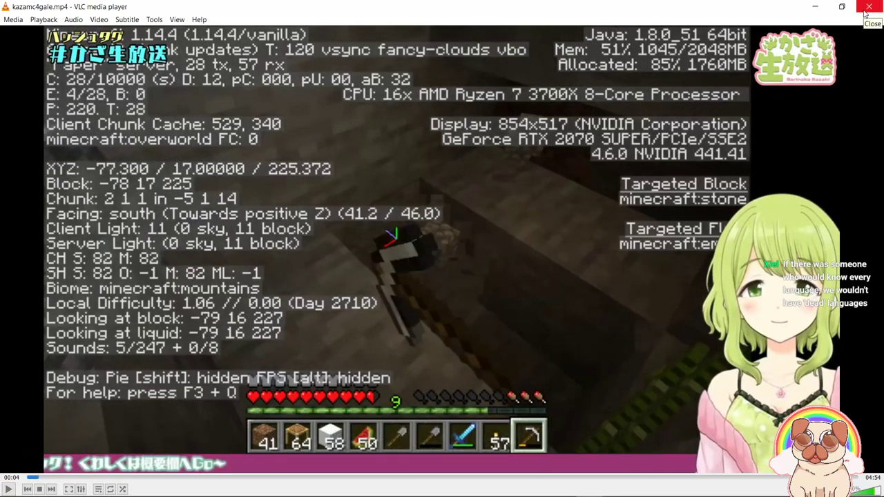
key("ctrl+o")
left_click(79, 82)
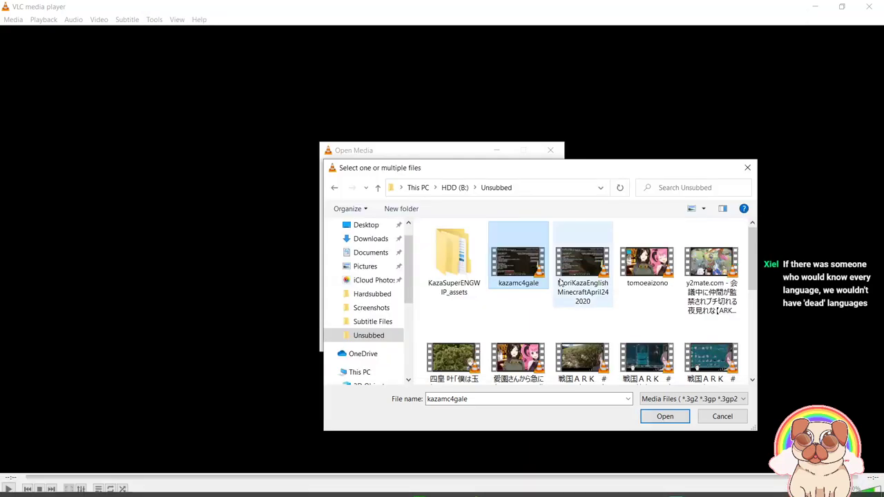
Add MoriKazaEnglishMinecraftApril242020 as the stream source and attach the subtitle file MorinakaEnglishSuperchatFaaasttaimu from the Subtitle Files folder.
left_click(584, 252)
left_click(670, 417)
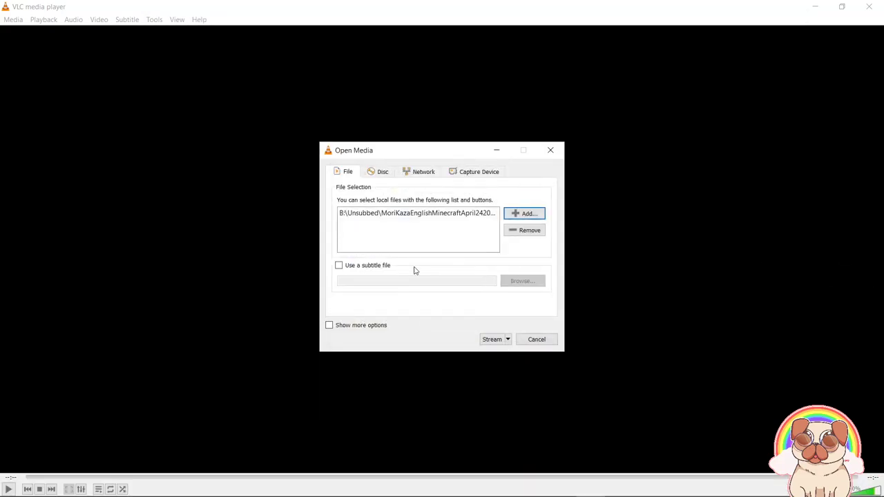
left_click(352, 268)
left_click(523, 280)
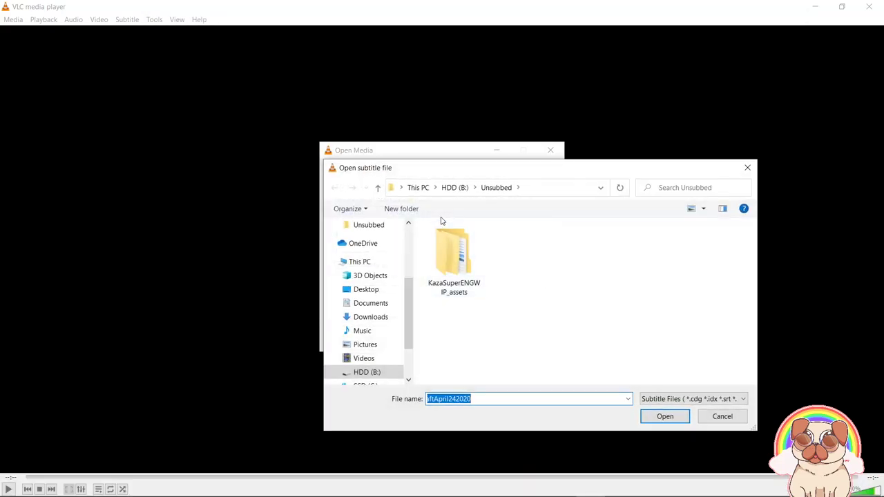
scroll(373, 345, "down", 3)
scroll(378, 335, "up", 3)
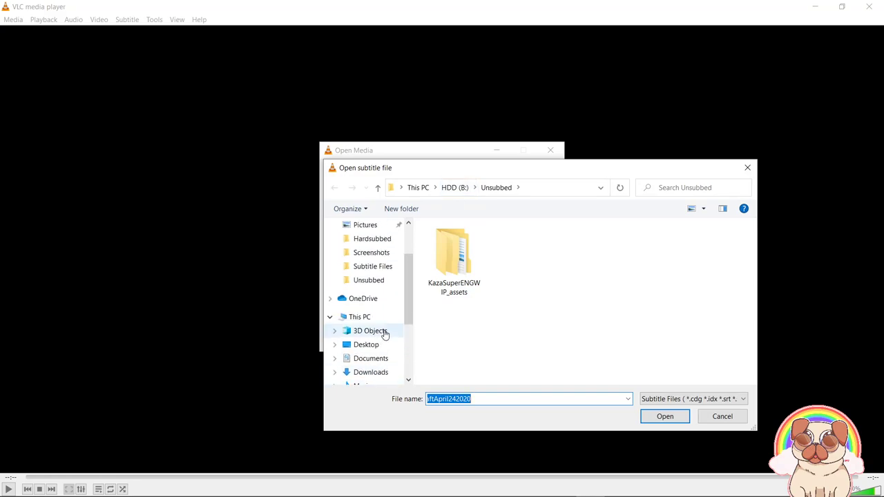
left_click(370, 266)
scroll(553, 311, "down", 5)
left_click(545, 343)
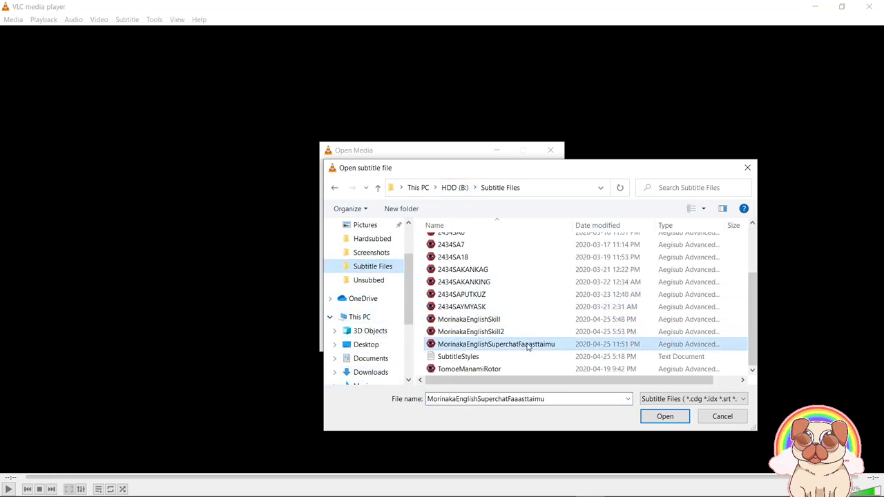
left_click(665, 417)
Set the stream's destination to a file named MorinakaEnglishSuperchatFaaasttaimu in the Hardsubbed folder.
left_click(493, 339)
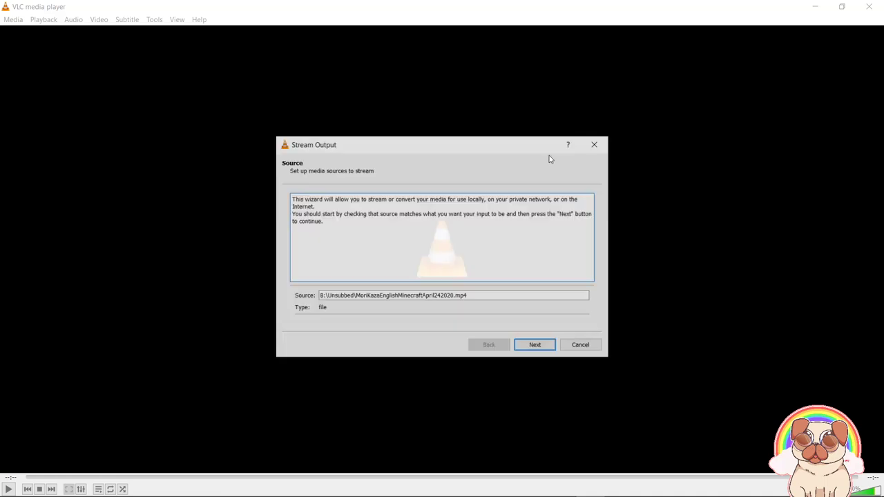
left_click(534, 346)
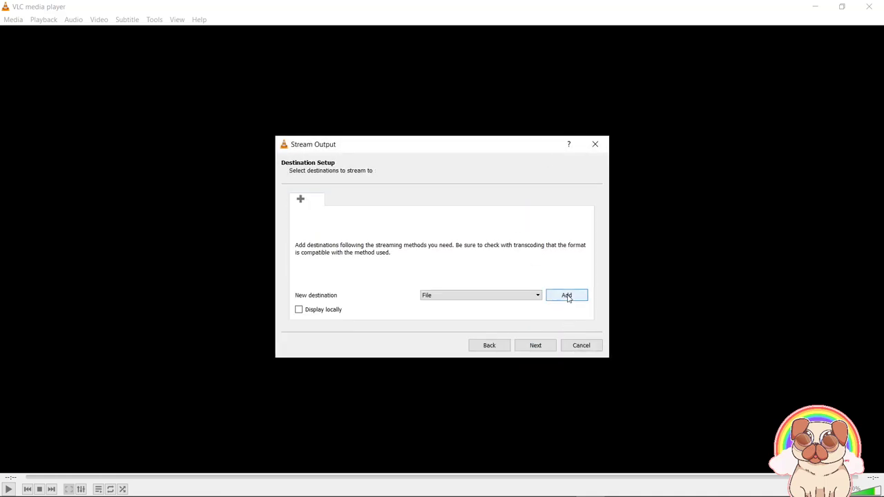
left_click(566, 296)
left_click(559, 308)
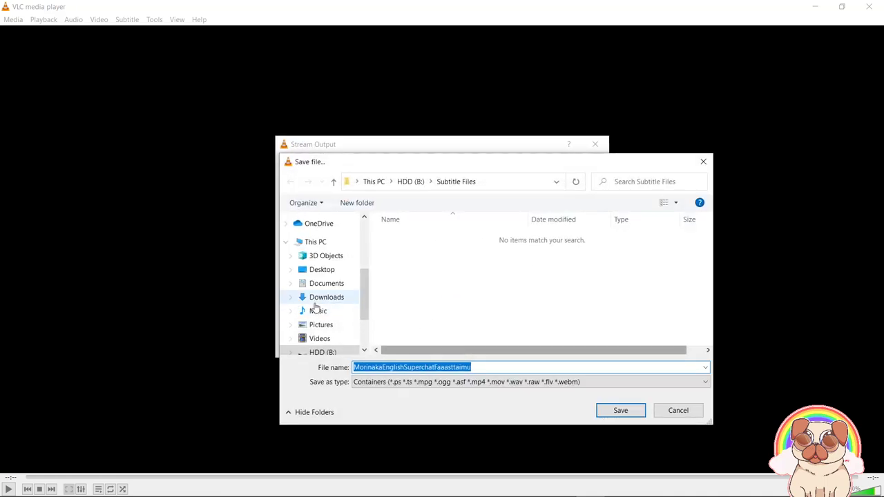
scroll(352, 293, "down", 2)
scroll(335, 302, "up", 2)
scroll(335, 301, "up", 2)
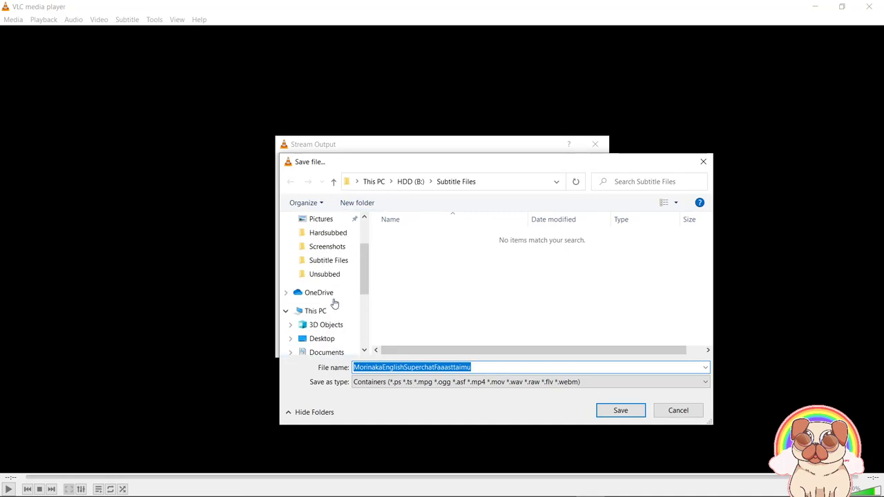
left_click(318, 233)
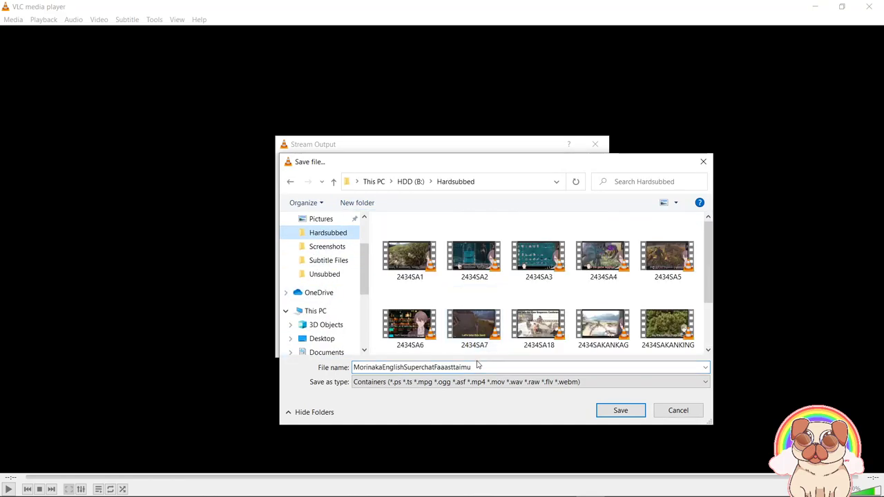
left_click(620, 410)
Save the Video - H.264 + MP3 (MP4) profile with subtitles overlaid on the video and start the stream output.
left_click(537, 345)
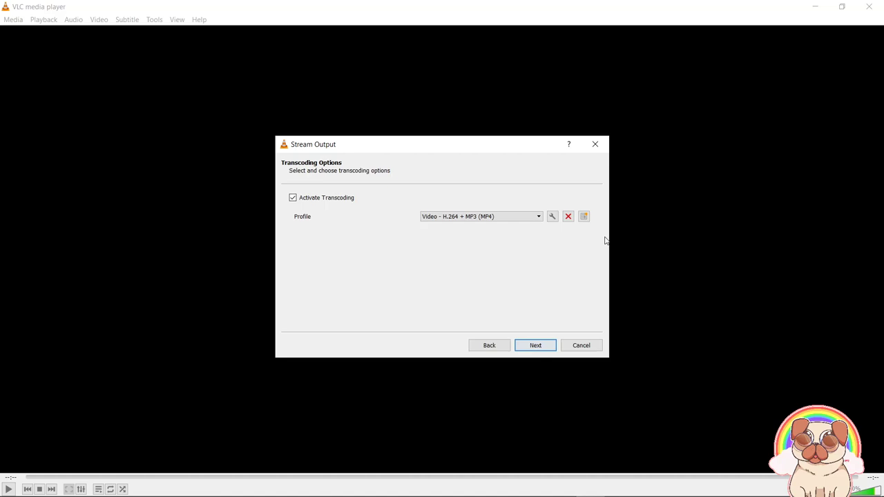
left_click(552, 216)
left_click(473, 179)
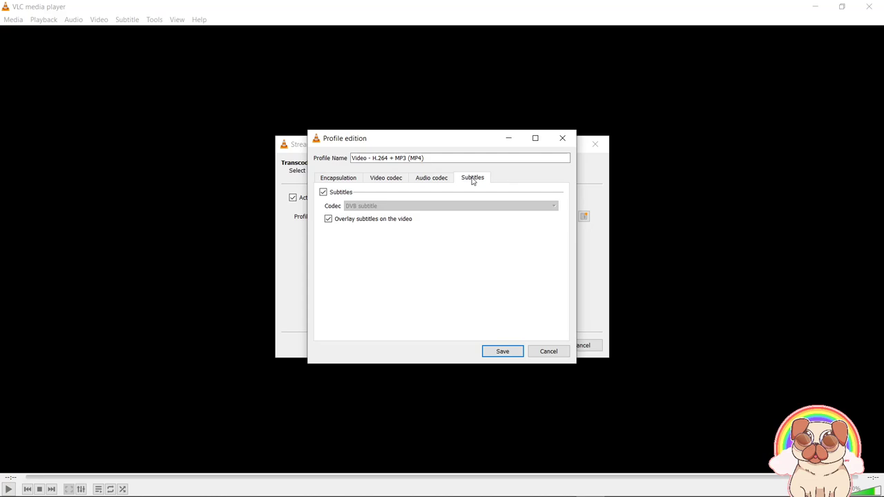
left_click(504, 353)
left_click(546, 345)
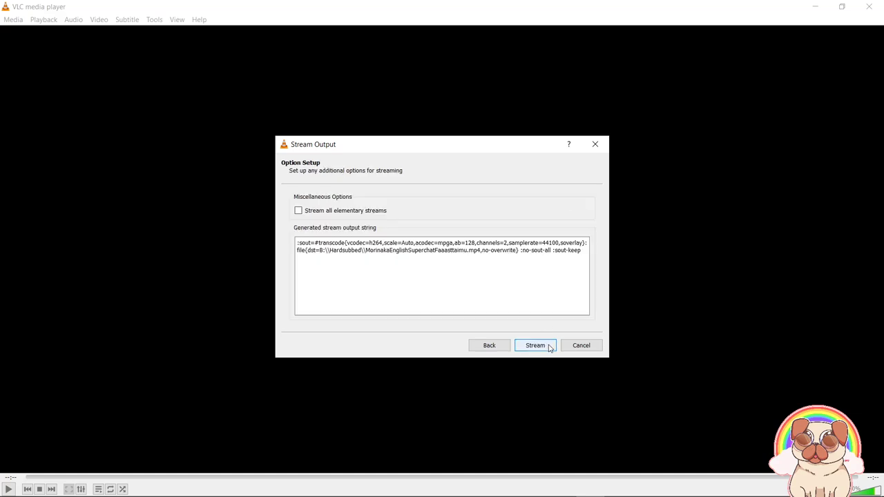
left_click(534, 346)
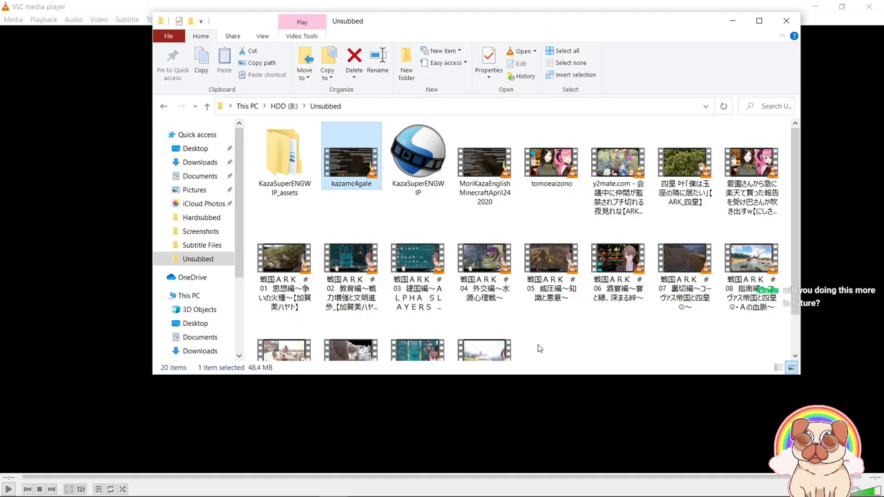
Close VLC, play MorinakaEnglishSuperchatFaaasttaimu from the Hardsubbed folder and skip ahead to about 1:20 to check its subtitles.
left_click(877, 6)
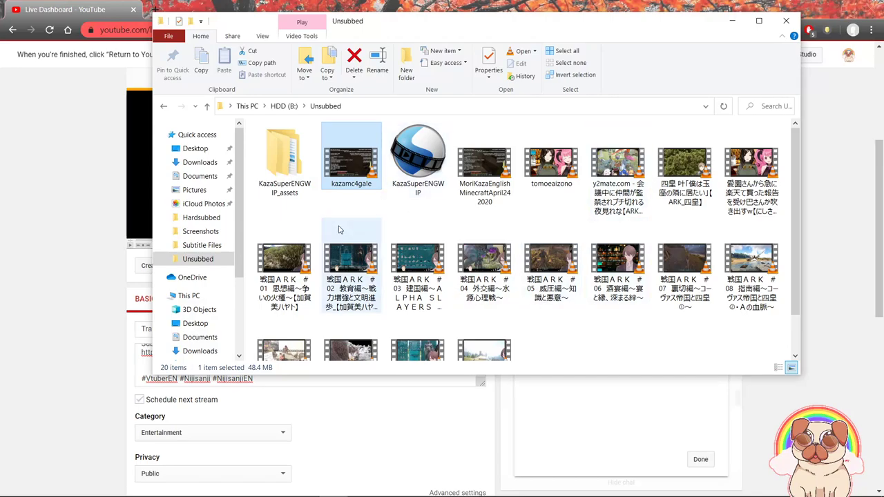
scroll(673, 312, "down", 1)
left_click(418, 314)
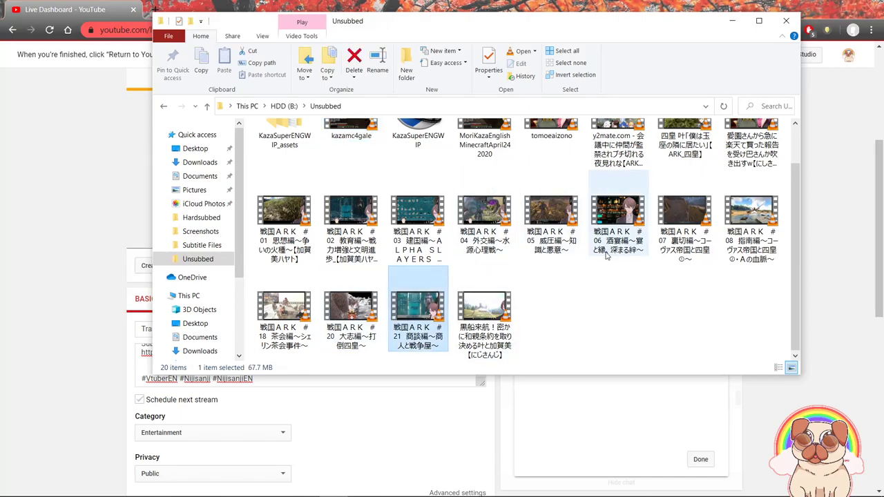
scroll(563, 290, "up", 1)
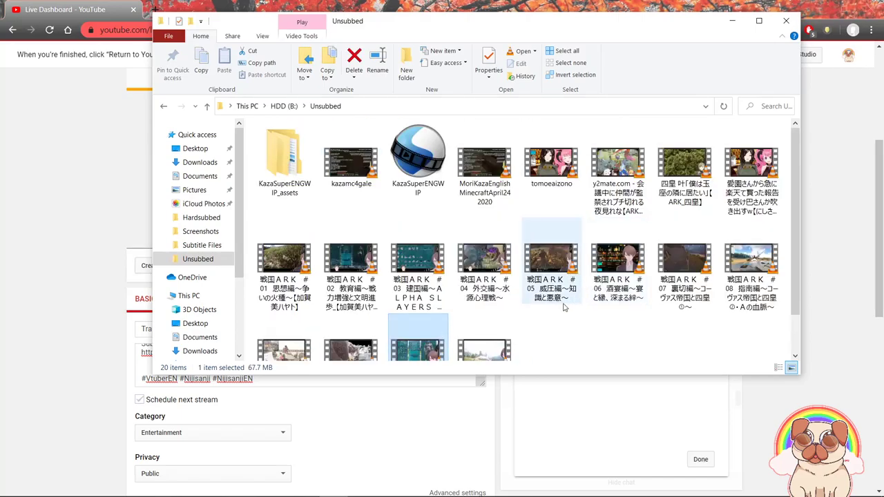
left_click(201, 217)
double_click(284, 321)
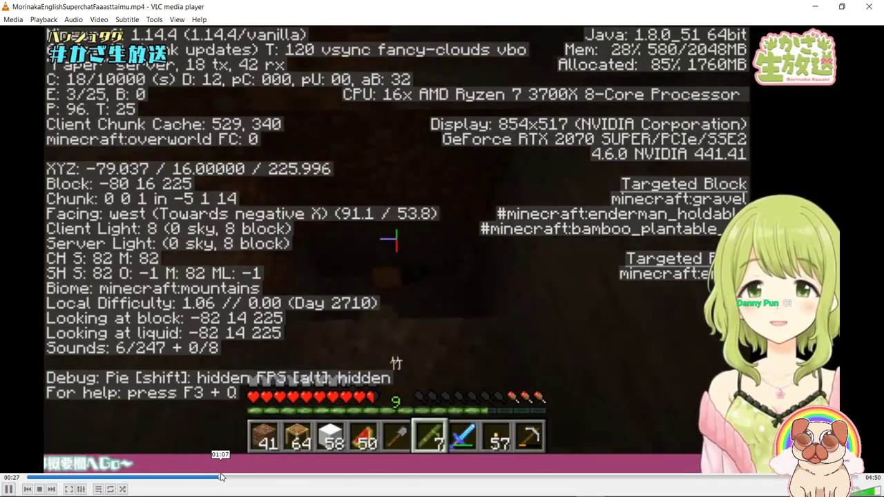
left_click(256, 477)
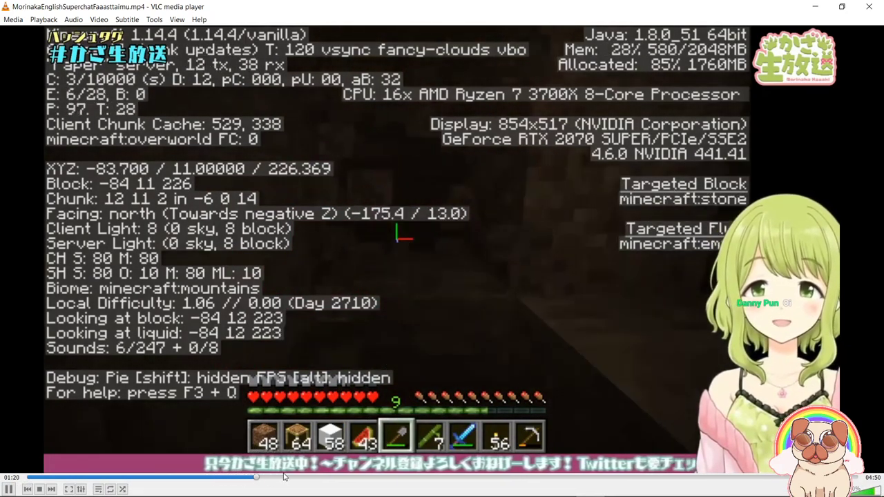
Skip the hardsubbed video ahead to about 1:40 to check its subtitles, and pause playback.
left_click(314, 477)
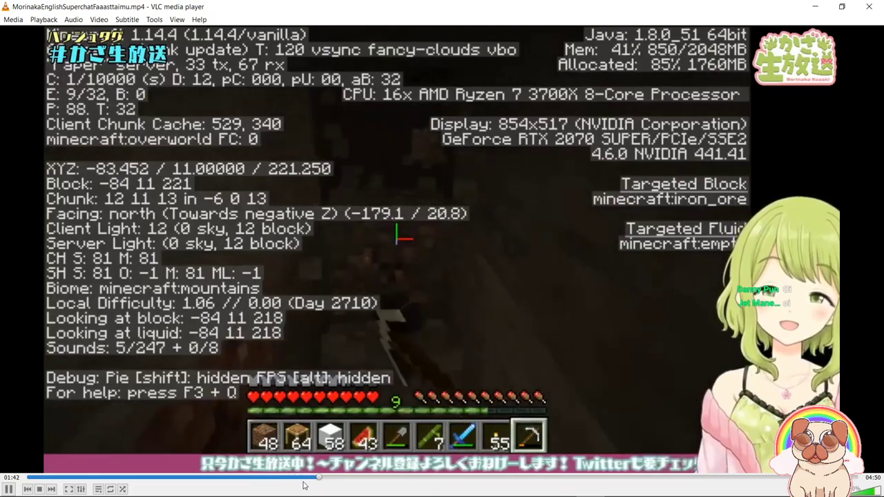
left_click(302, 477)
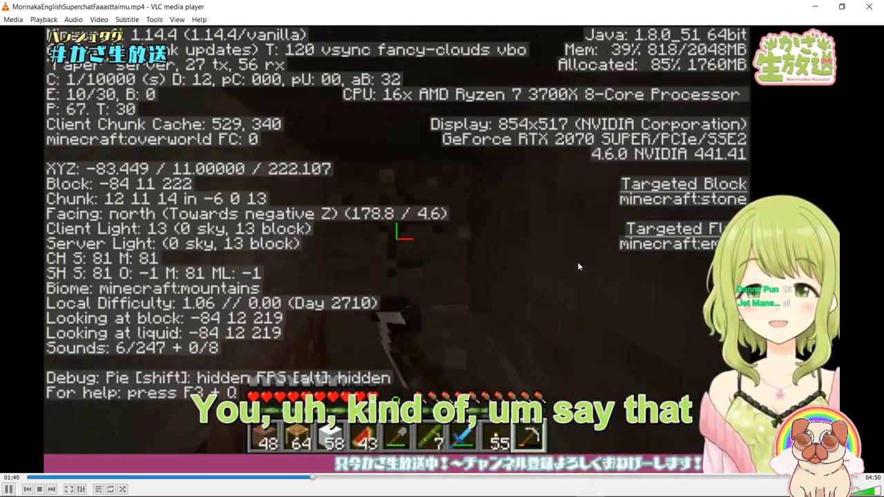
key("space")
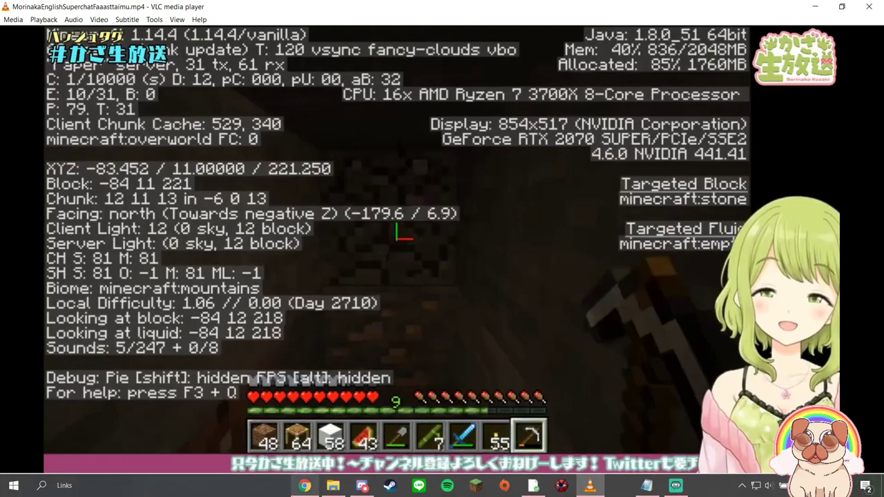
Switch to Chrome, open youtube.com in a new tab and start a video upload.
left_click(306, 492)
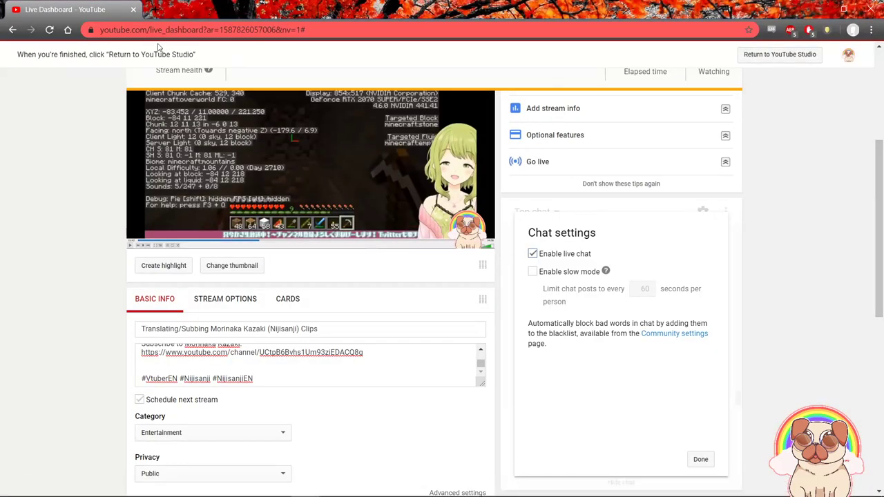
key("ctrl+t")
type("youtube.com")
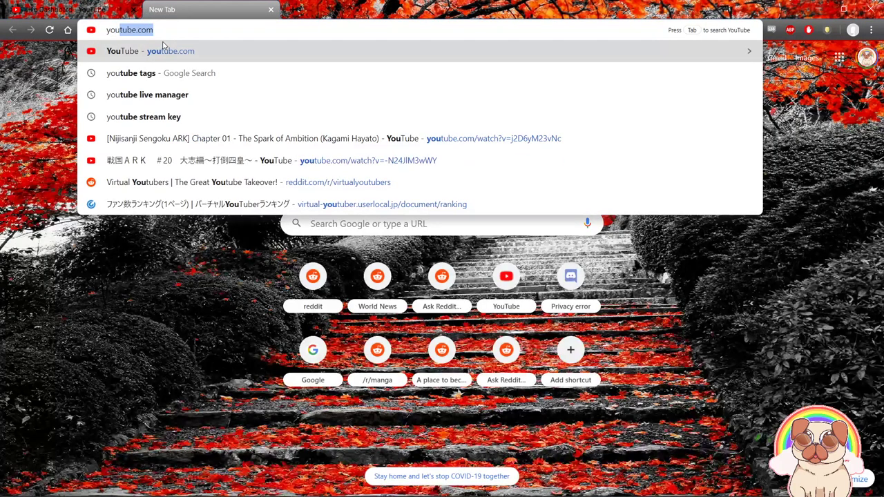
key("Return")
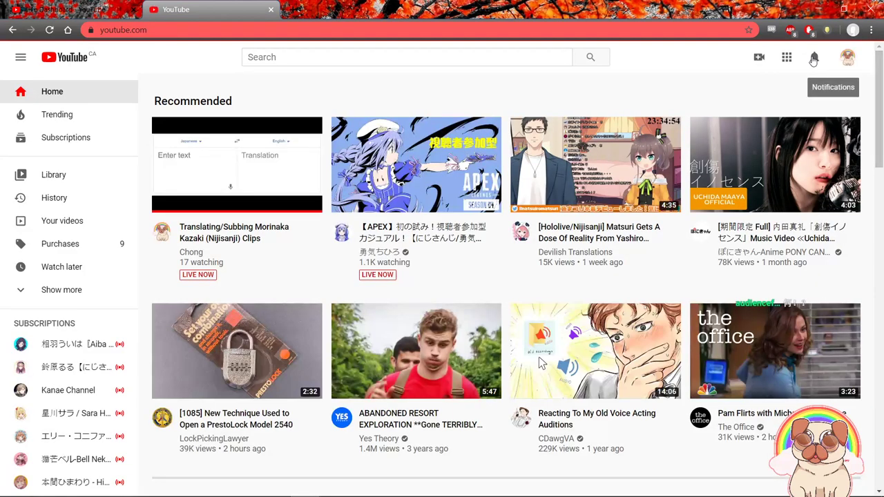
left_click(760, 59)
left_click(766, 85)
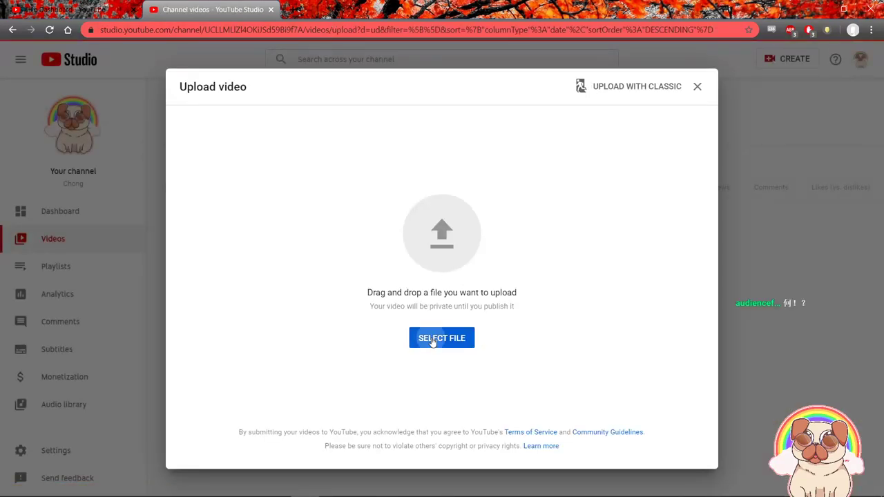
Choose the video MorinakaEnglishSuperchatFaaasttaimu from the Hardsubbed folder as the file to upload.
left_click(433, 341)
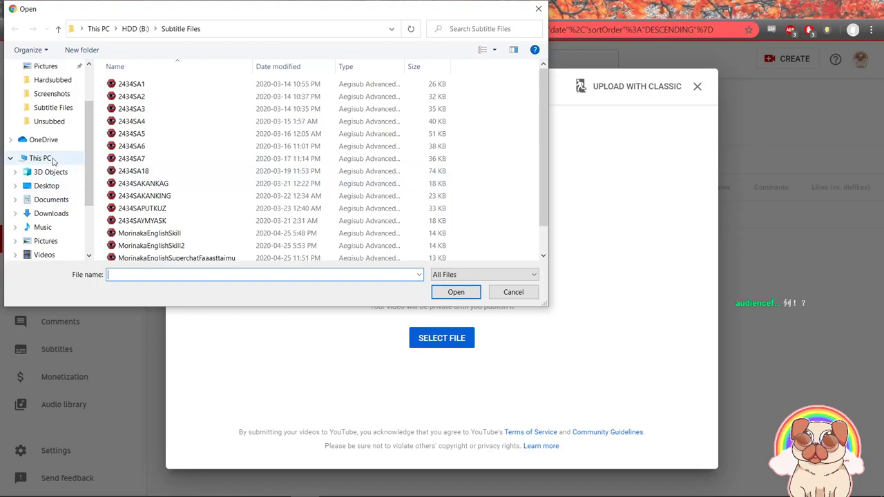
left_click(52, 80)
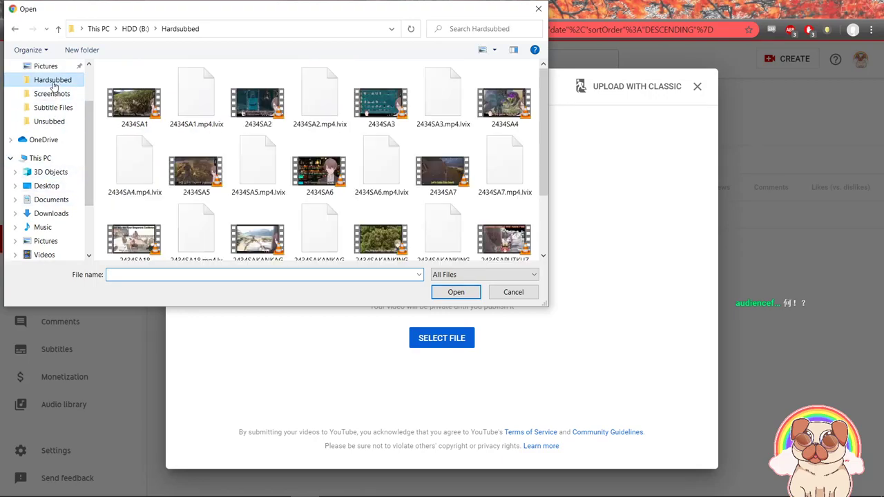
scroll(321, 205, "down", 2)
double_click(308, 221)
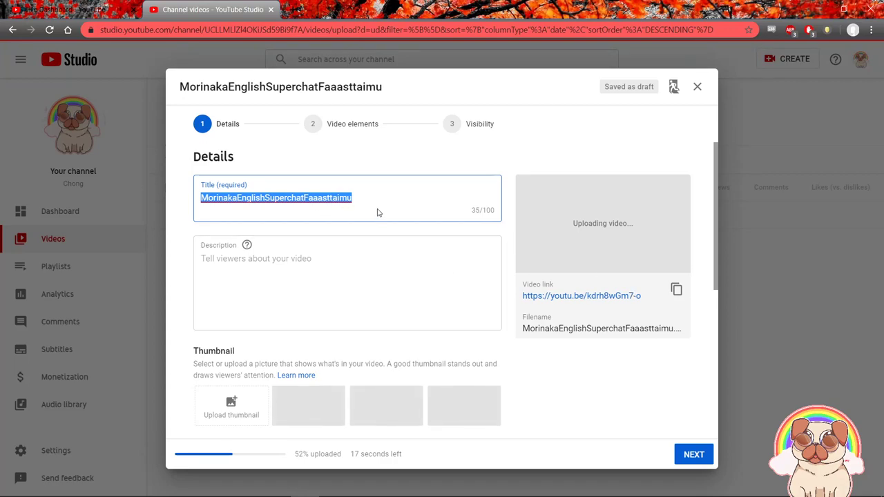
Replace the video's title with "[Nijisanji] Morinaka Kazaki takes your First Time".
key("BackSpace")
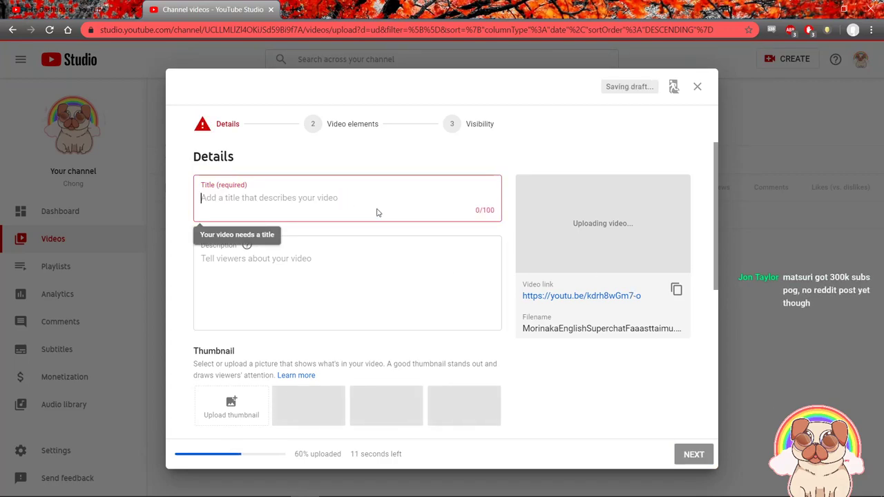
type("□")
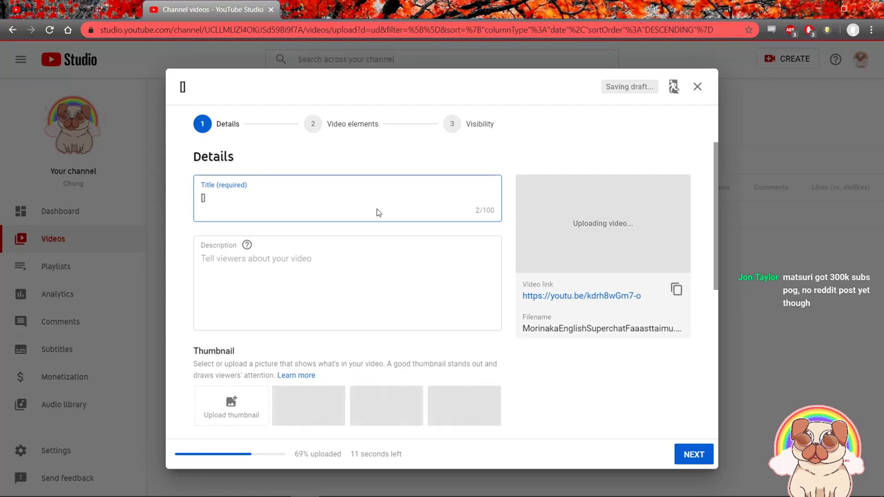
type("Nijisanji")
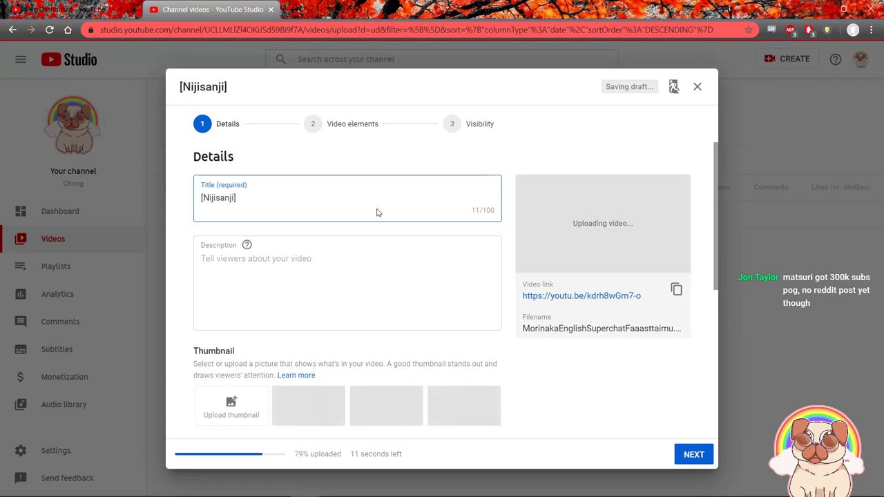
key("BackSpace")
type("MOrin")
type("or")
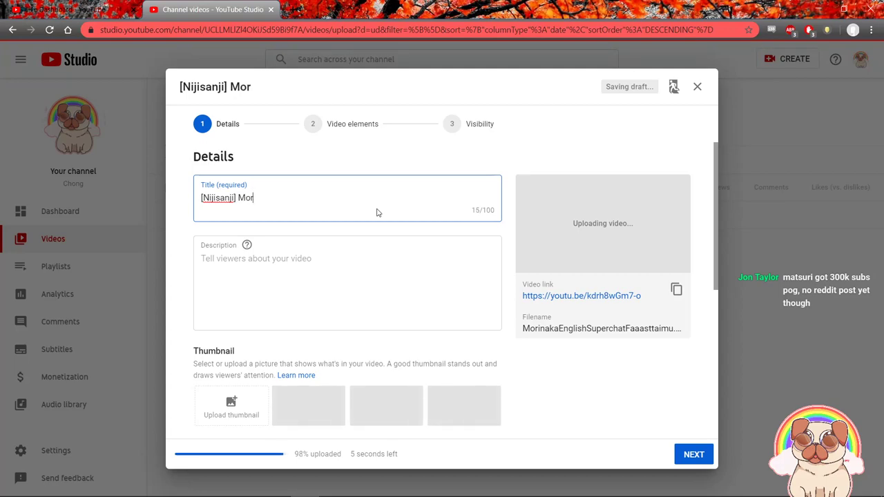
type("inaka Kazaki")
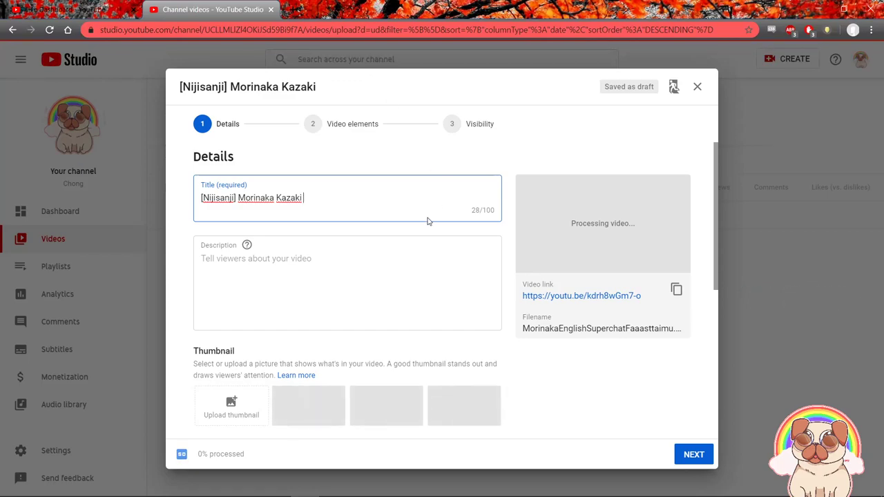
type("t")
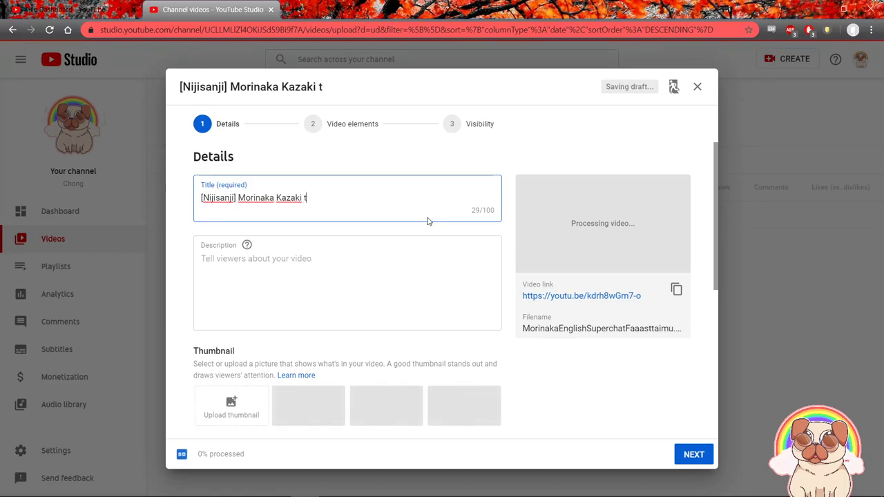
type("akes yo")
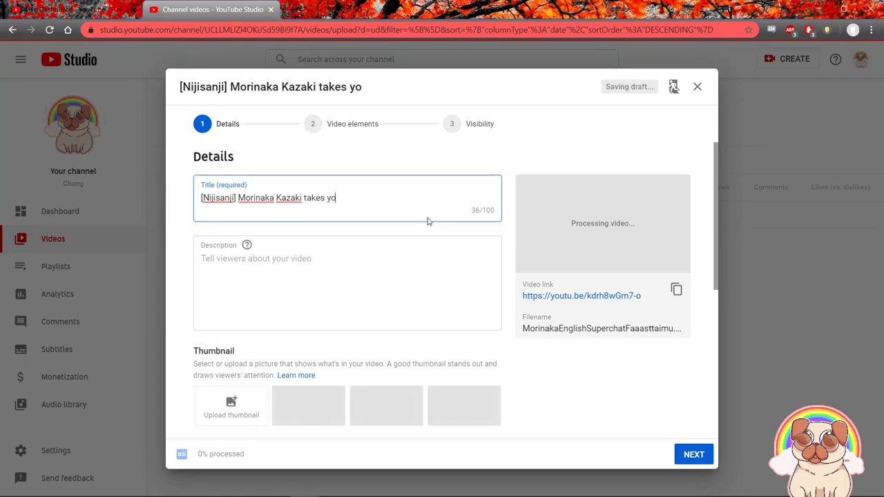
type("ur First Time")
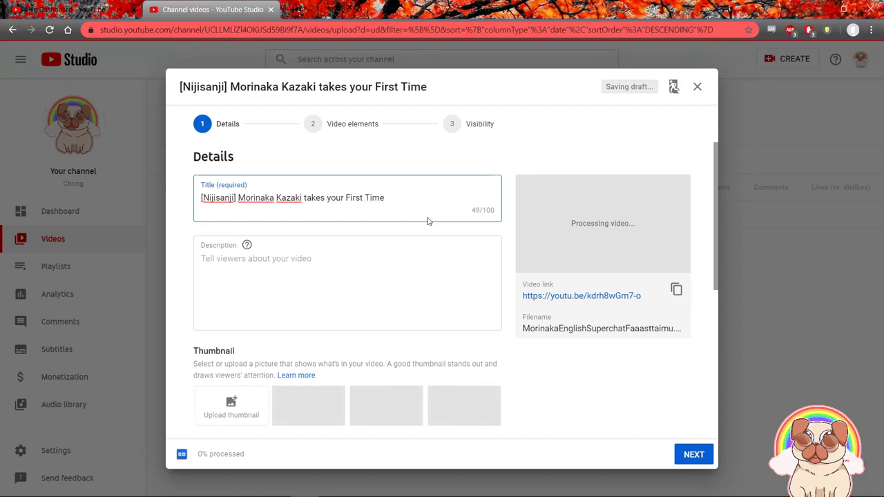
Enter the video description "Finally finished TLing and Subbing this video. Progress shown on my streams.".
left_click(381, 291)
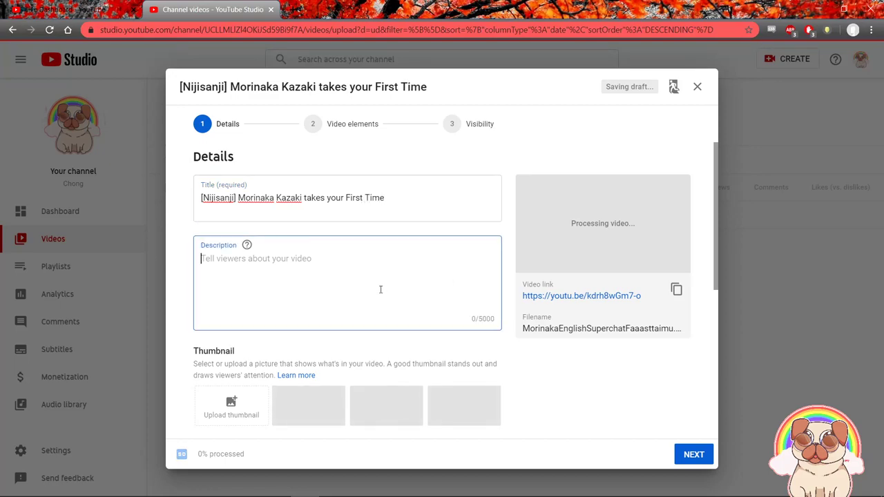
type("Finally finished this video")
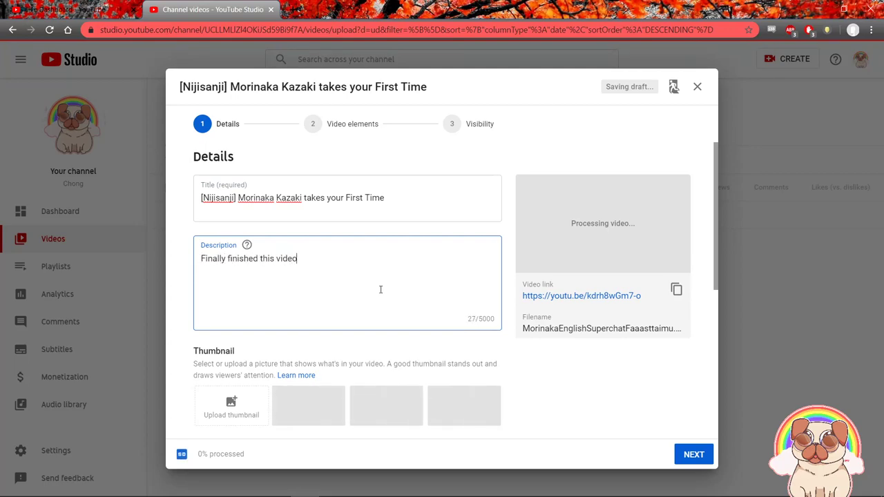
key("BackSpace")
key("BackSpace")
key("BackSpace")
key("BackSpace")
type("TLing and Subbing this video. ")
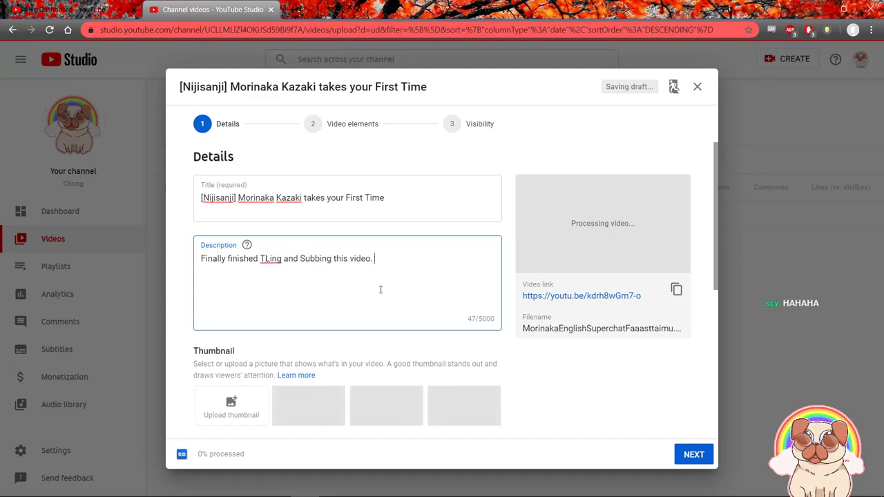
type("Progress str")
key("BackSpace")
type("n on my str")
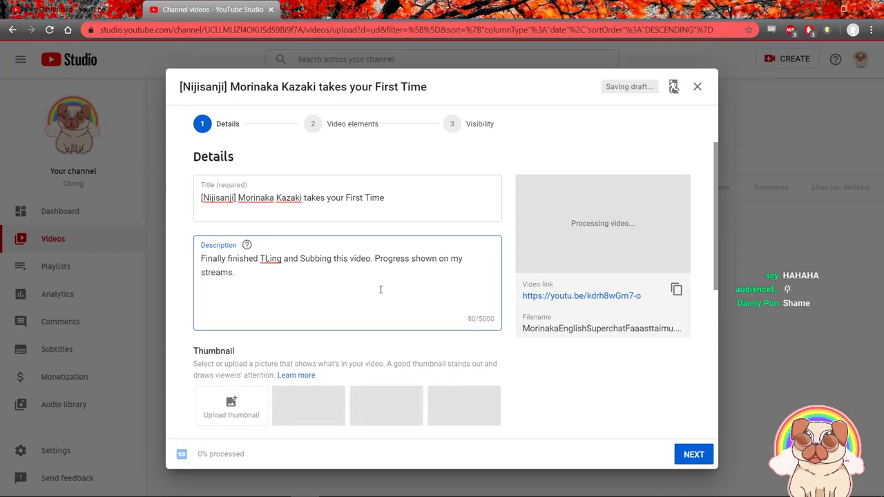
Open YouTube in another new tab, search for morinaka kazaki and open the 森中花咲 channel.
left_click(286, 9)
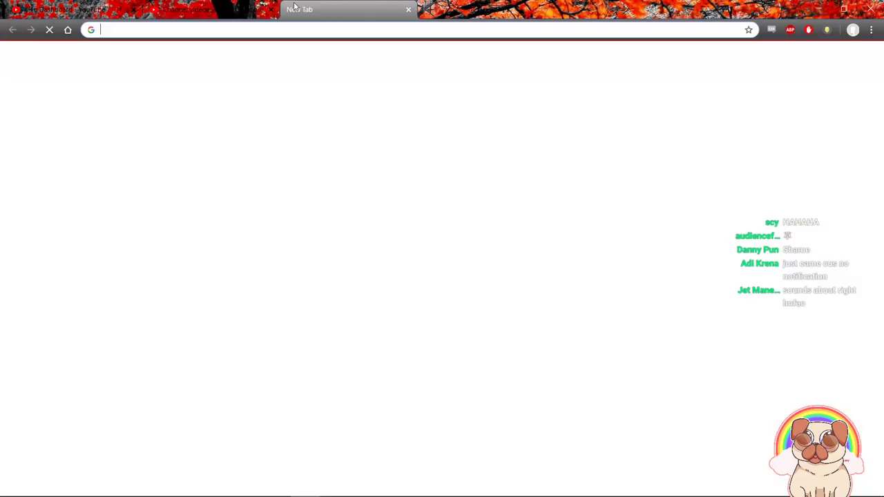
type("youtube.com")
key("Return")
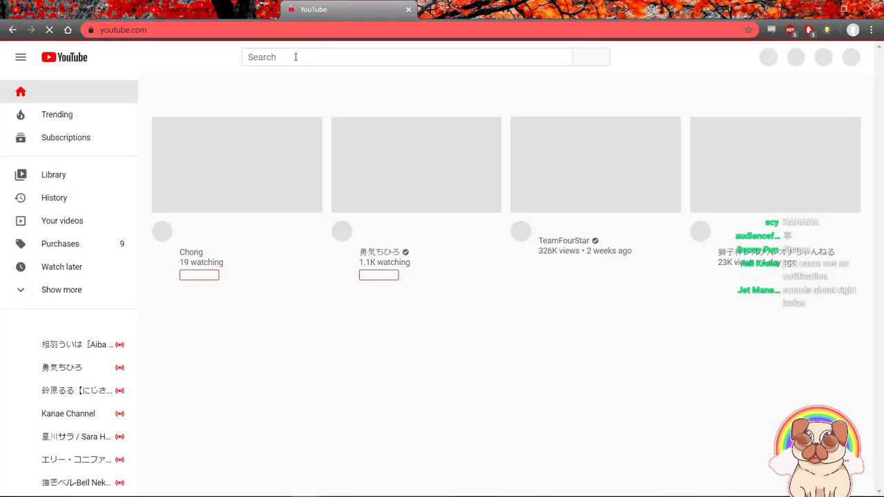
left_click(296, 57)
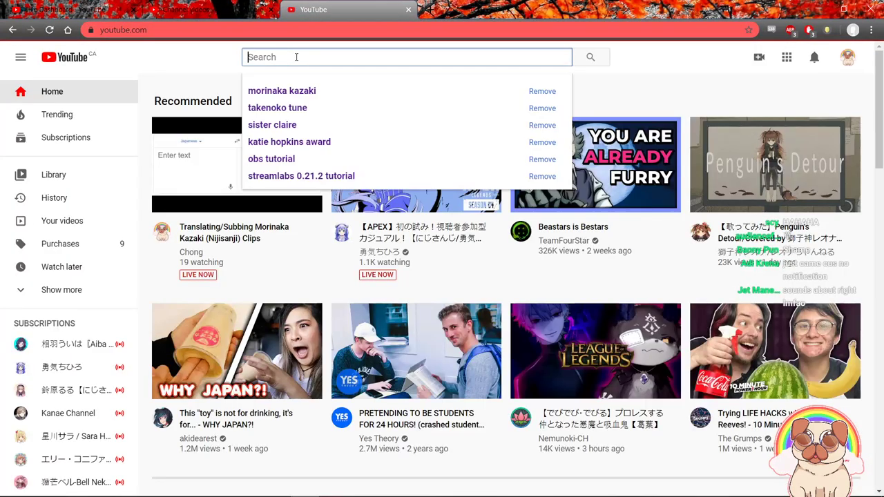
type("morinak")
type("aka")
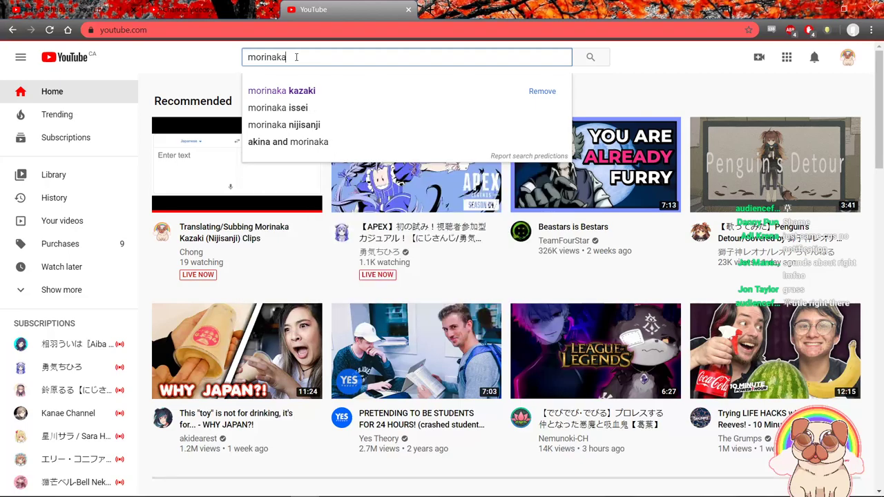
left_click(282, 90)
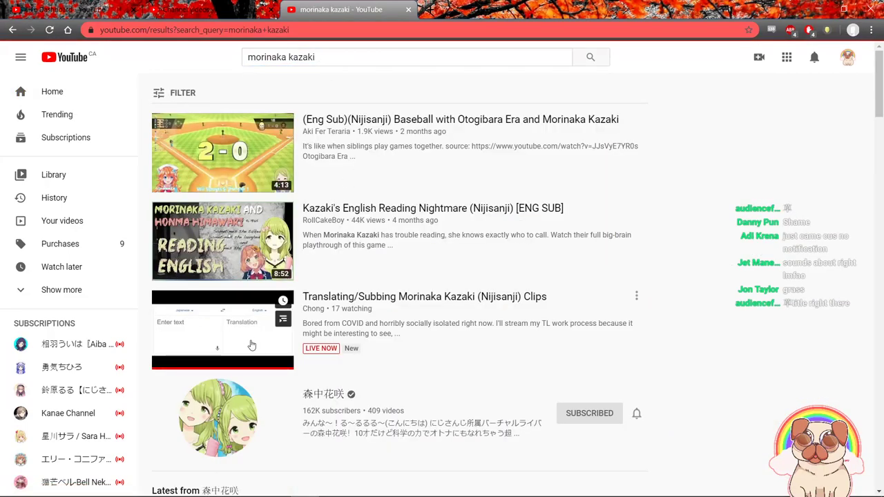
left_click(217, 414)
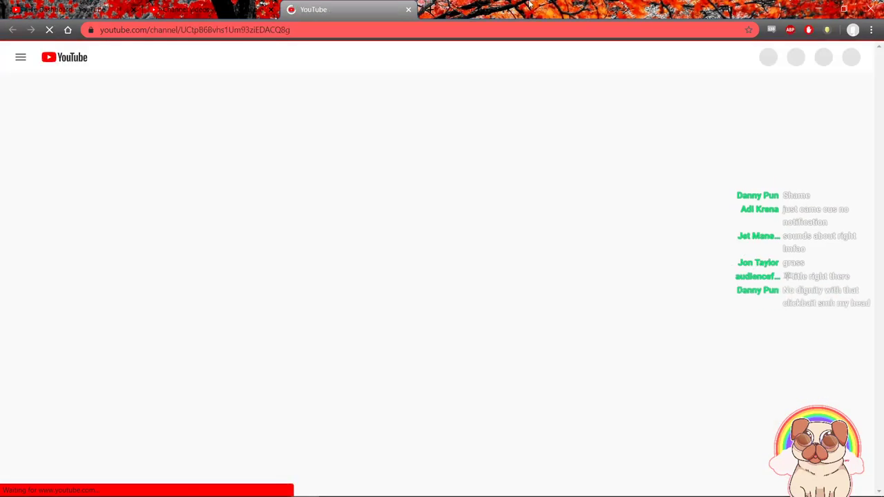
left_click(207, 9)
left_click(380, 180)
left_click(404, 203)
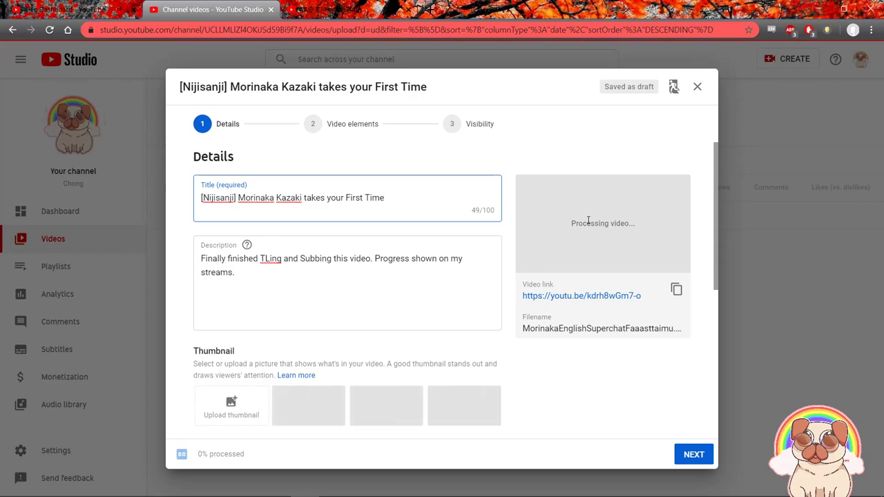
Copy the 森中花咲 channel's link into the upload's description, below the text after a blank line.
left_click(345, 9)
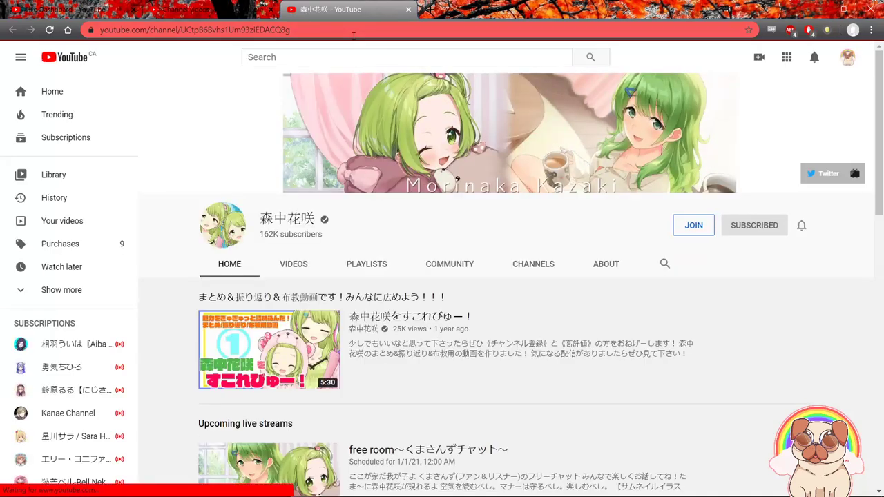
left_click(231, 8)
left_click(276, 274)
key("Return")
key("Return")
type("https://www.youtube.com/channel/UCtpB6Bvhs1Um93ziEDACQ8g")
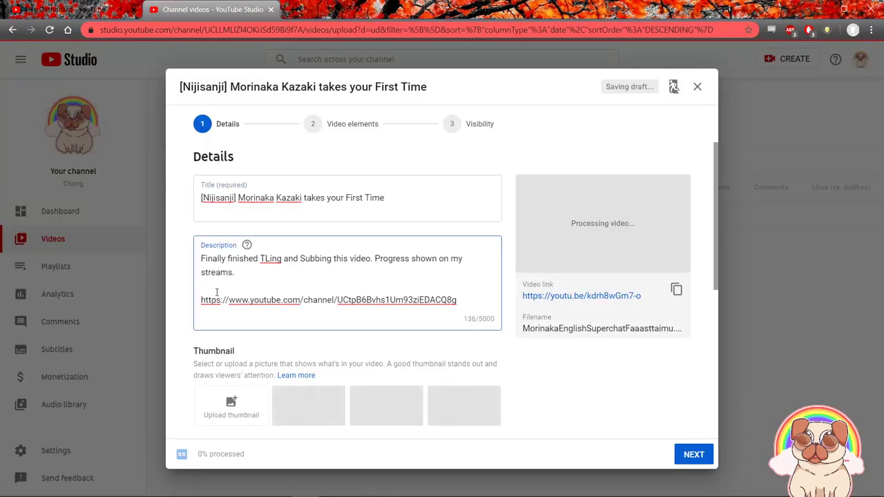
Insert the line "Subscribe to Morinaka Kazaki:" directly above the channel link in the description.
key("Return")
type("Subscrib")
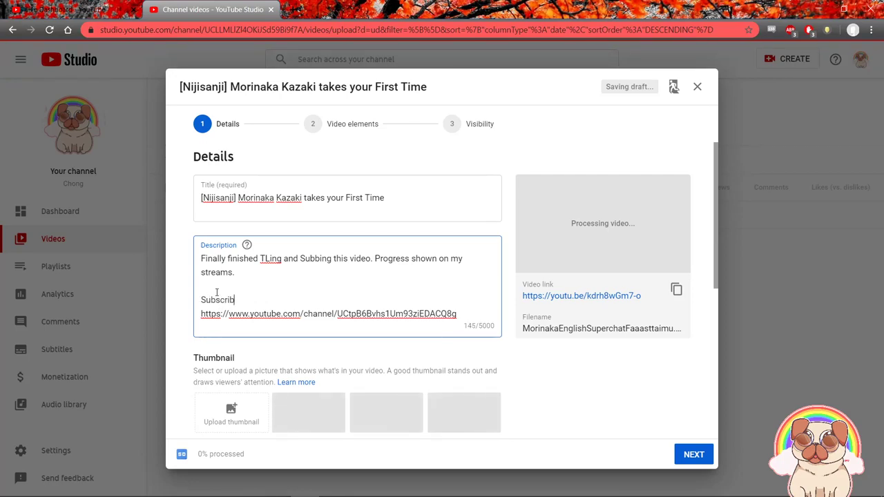
type("e to Morinaka Kazaki!")
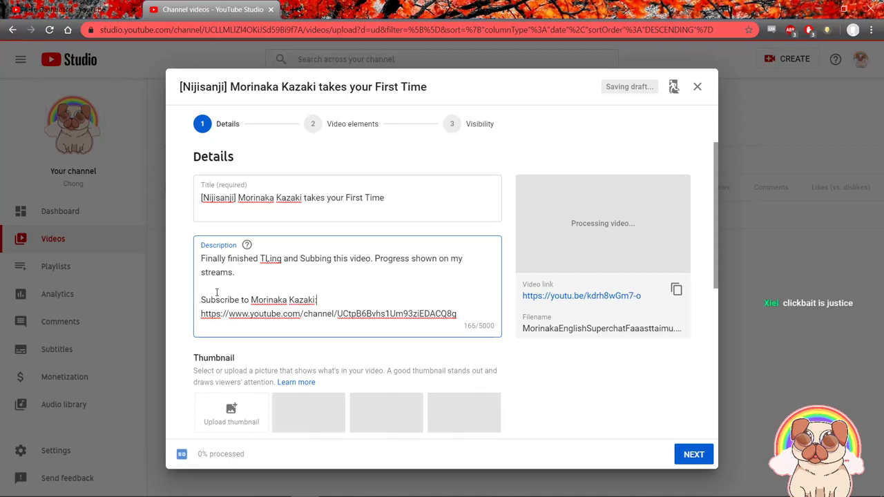
left_click_drag(217, 293, 205, 289)
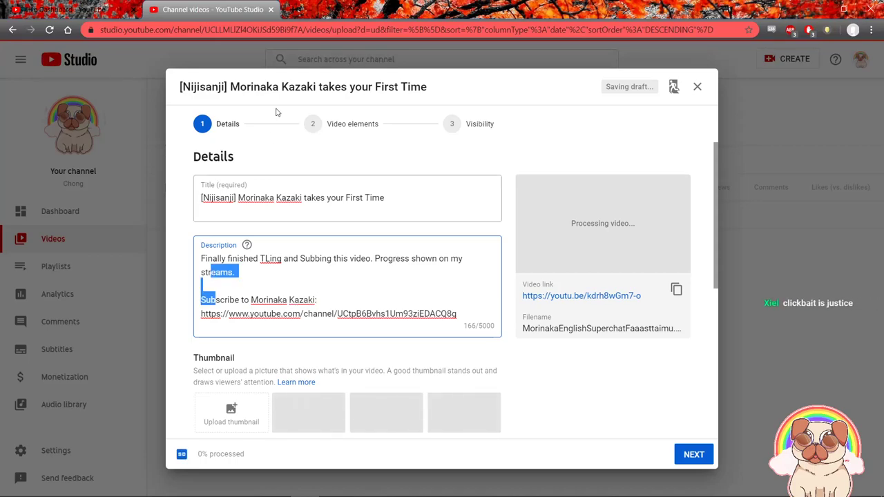
From the 森中花咲 channel, open the recent stream 【マイクラ】マイクラ流行らせ隊 in a new tab, copy its link and return to the upload.
left_click(283, 9)
type("https://www.youtube.com/channel/UCtpB6Bvhs1Um93ziEDACQ8g")
key("Return")
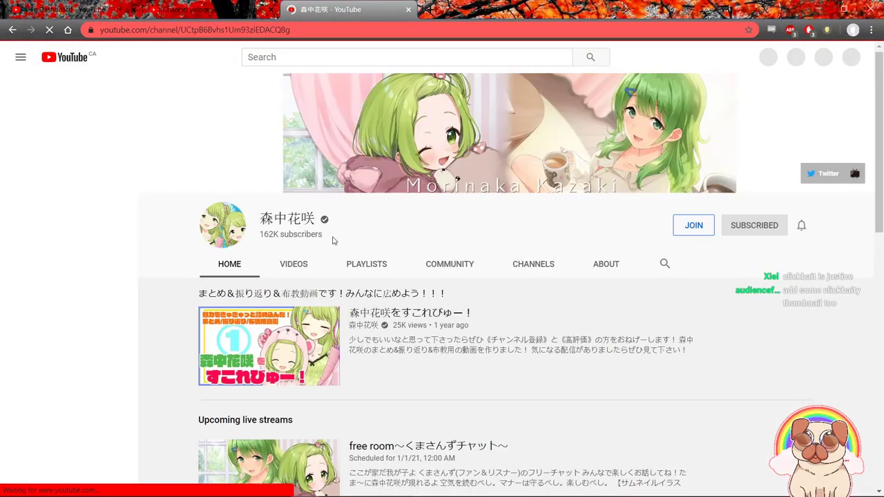
scroll(332, 241, "down", 4)
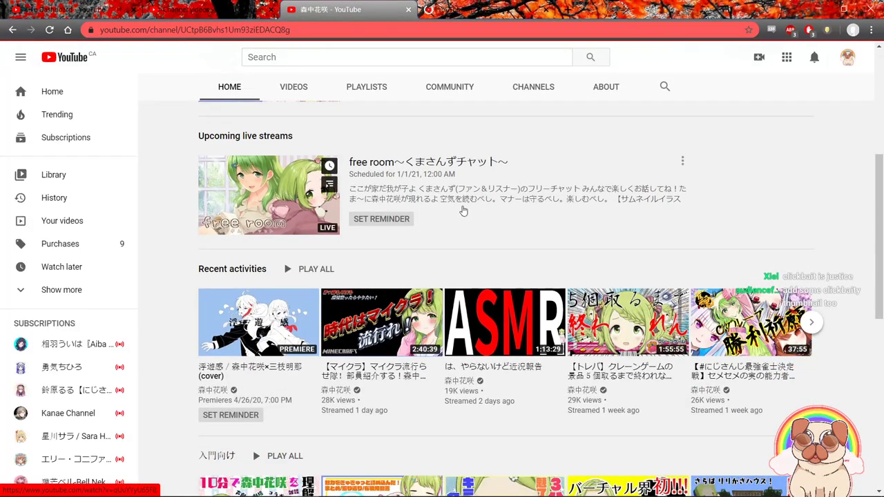
left_click(429, 309)
key("ctrl+l")
key("ctrl+shift+Tab")
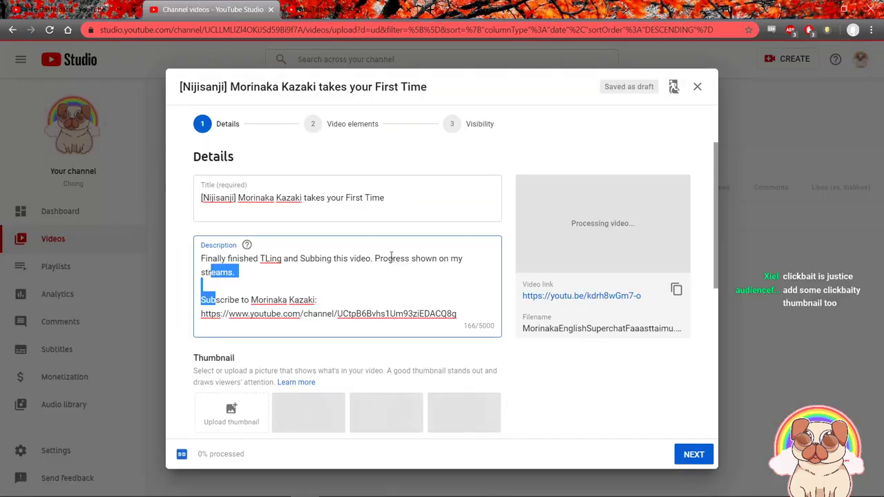
left_click(270, 286)
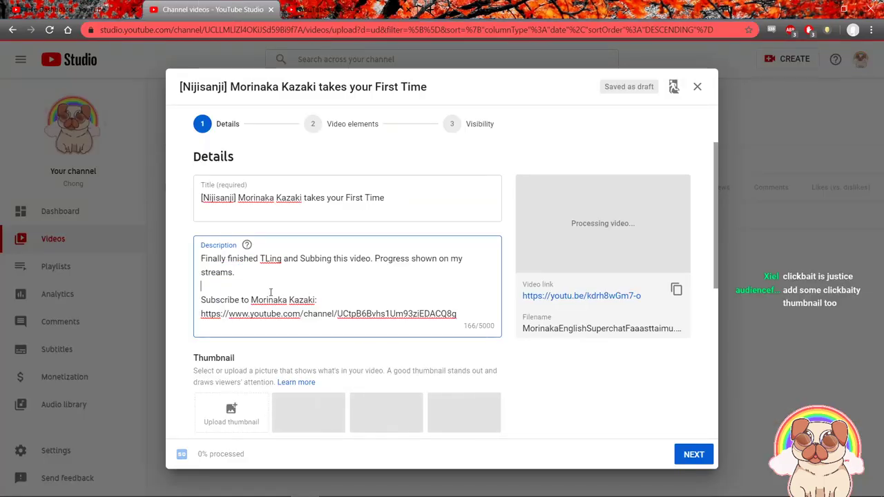
key("Return")
type("Original VOD:")
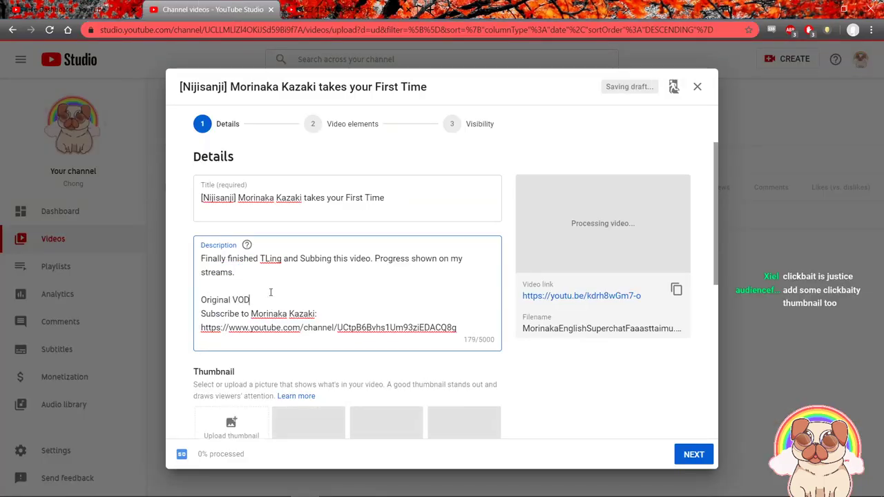
key("Return")
type("https://www.youtube.com/watch?v=qUuYYyU65F8")
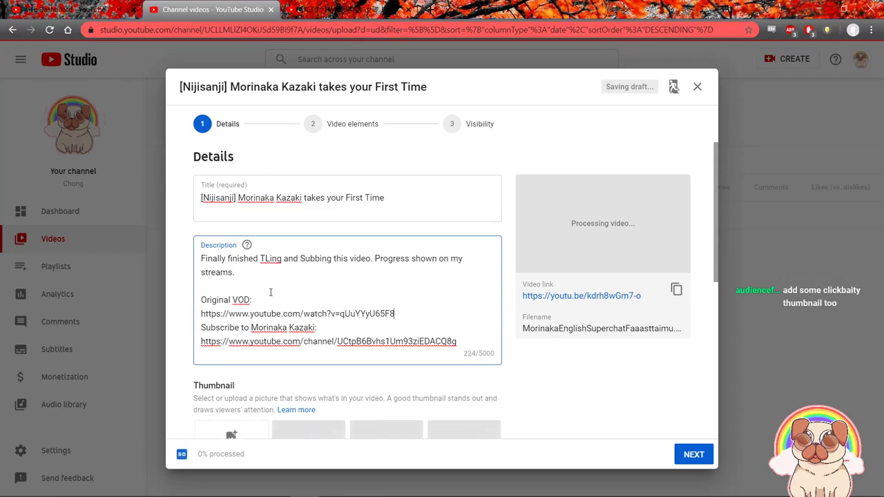
Append a credit to the description's first paragraph: "Clipped by" the clipper's nickname, followed by "because he is a very good person.".
left_click(289, 275)
type("Cl")
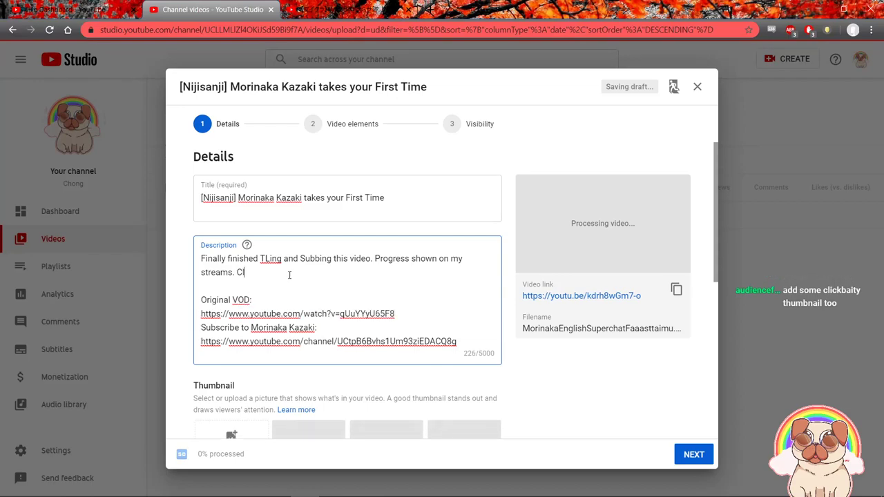
type("ipped by Xia")
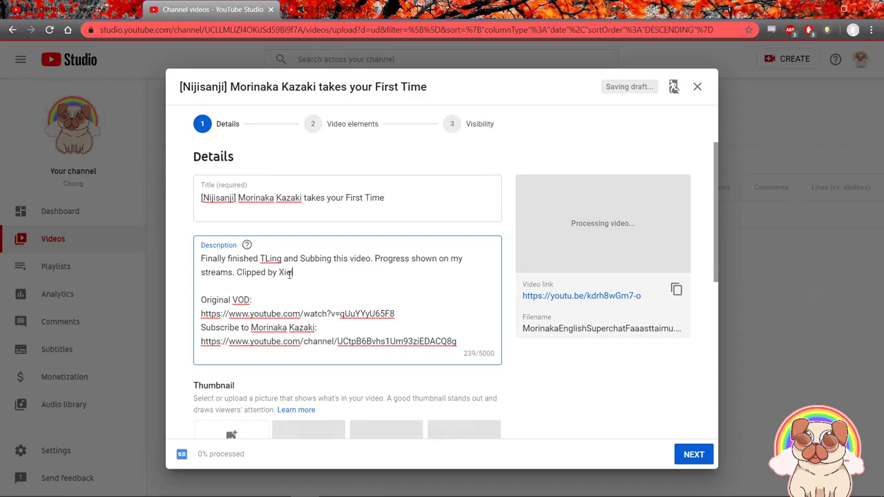
type(" because he is a very")
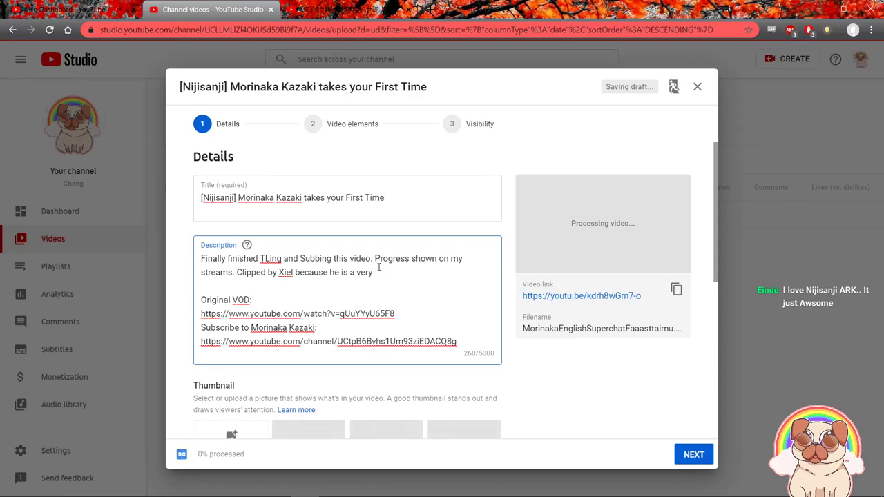
type("good person.")
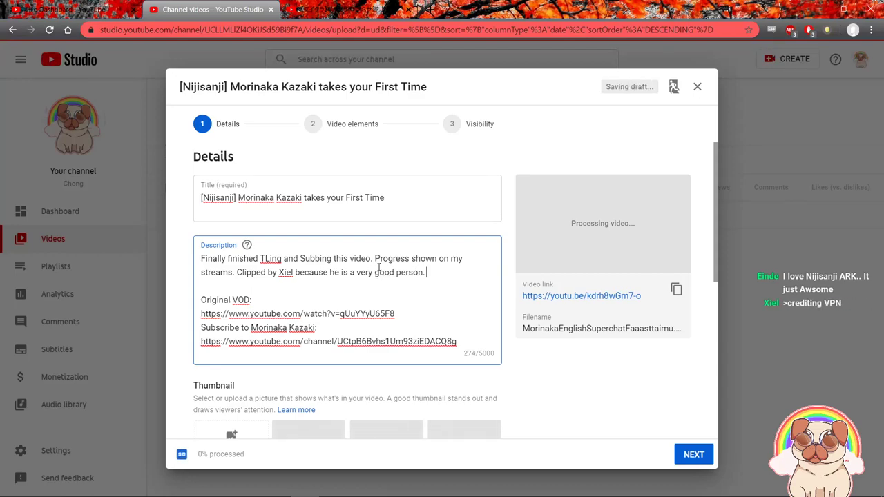
Replace "he" in the clipping credit with the clipper's nickname.
key("Left")
key("Left")
key("Left")
key("Left")
key("Left")
key("Left")
key("Left")
key("Left")
key("Left")
key("Left")
key("Left")
key("Left")
key("Left")
key("Left")
key("Left")
key("Left")
key("Left")
key("Left")
key("Left")
key("Left")
key("BackSpace")
key("BackSpace")
type("Xiel")
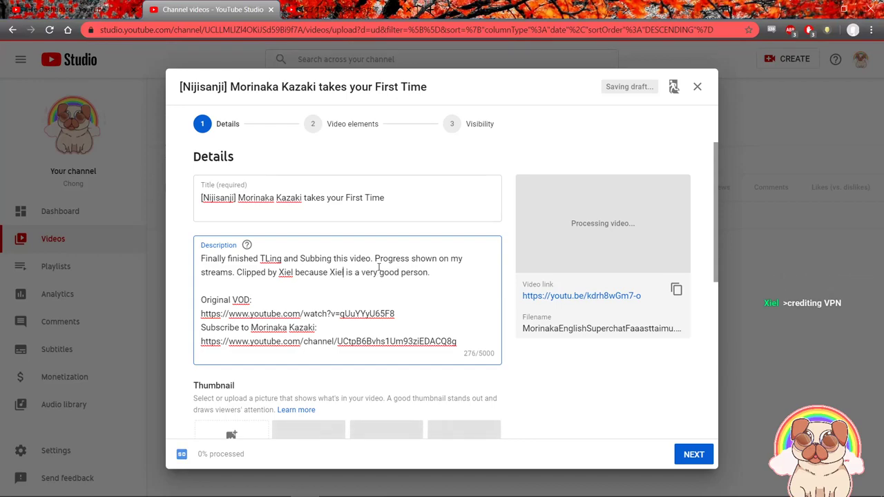
Add the sentence "Subs done through Aegisubs, encoded through VLC." at the end of the description's first paragraph.
key("Down")
key("Left")
type("Translated thr")
key("BackSpace")
key("BackSpace")
key("BackSpace")
key("BackSpace")
key("BackSpace")
key("BackSpace")
key("BackSpace")
key("BackSpace")
key("BackSpace")
key("BackSpace")
type("Subb")
type("s done throu")
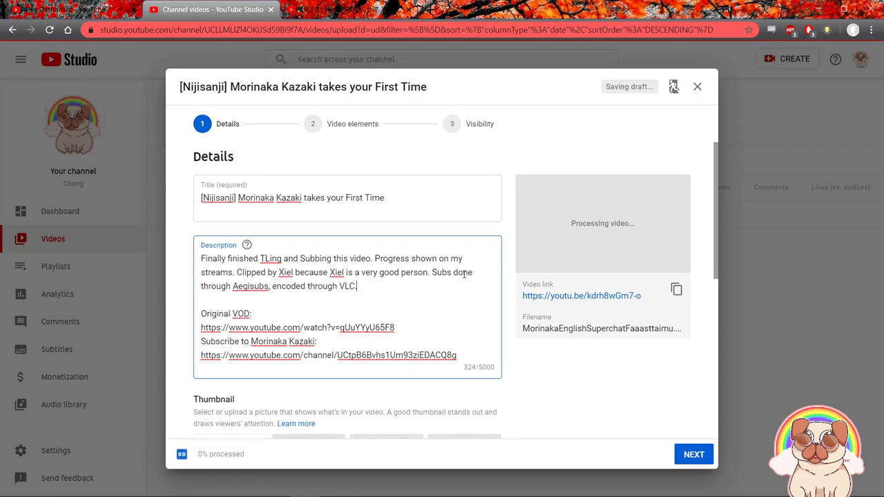
Below the channel link, add the lines "Twitter Submission Link:" and "Reddit Submission Link:", each set off by a blank line.
scroll(394, 273, "down", 2)
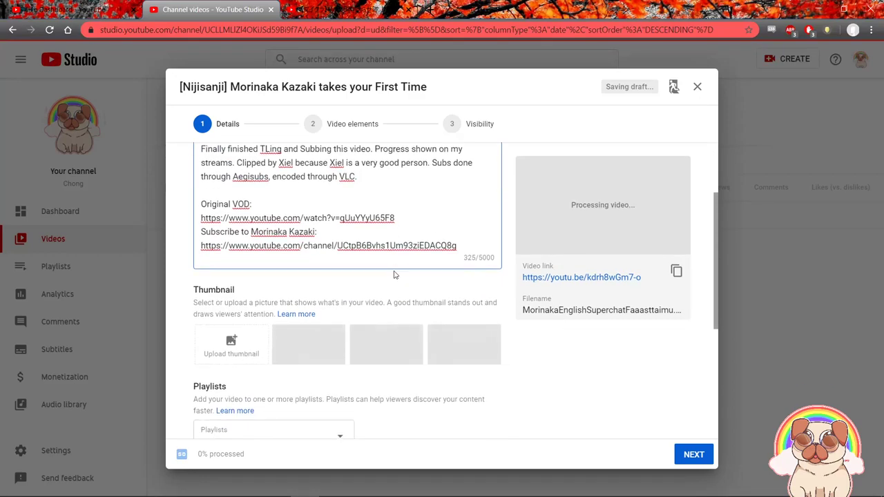
left_click(470, 246)
key("Return")
key("Return")
type("Tw")
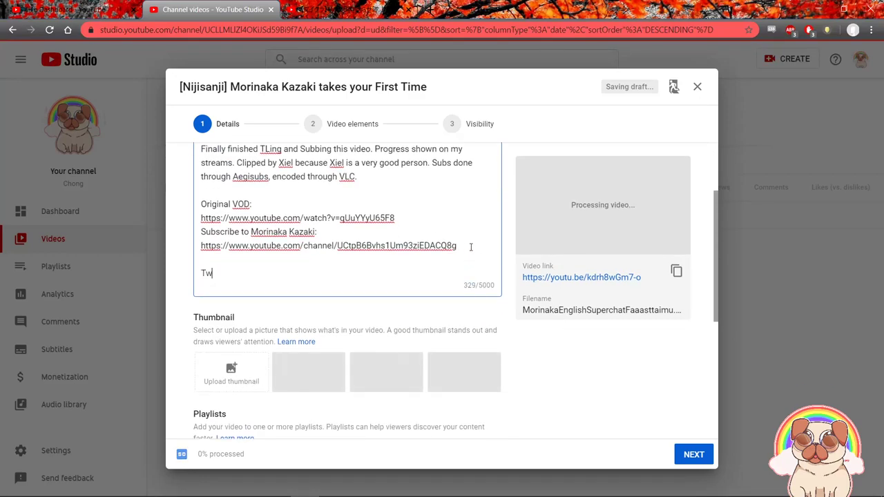
type("itter Submission Li")
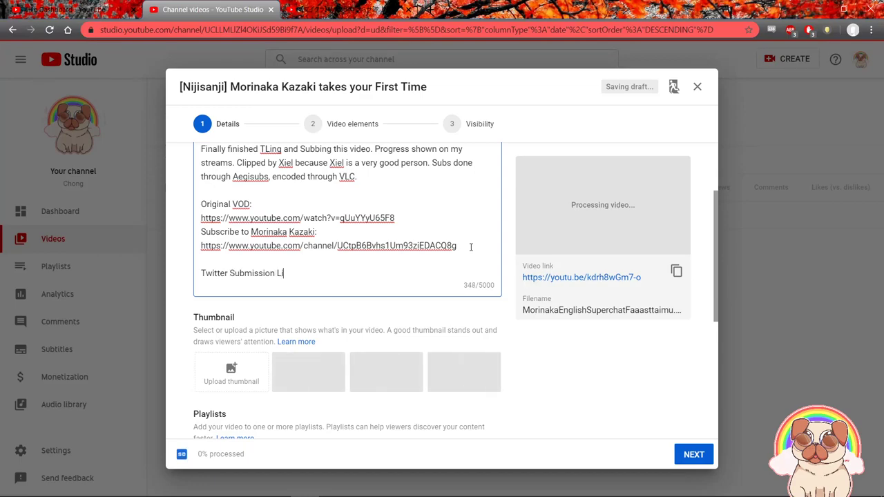
type("nk:")
key("Return")
key("Return")
type("Reddit Su")
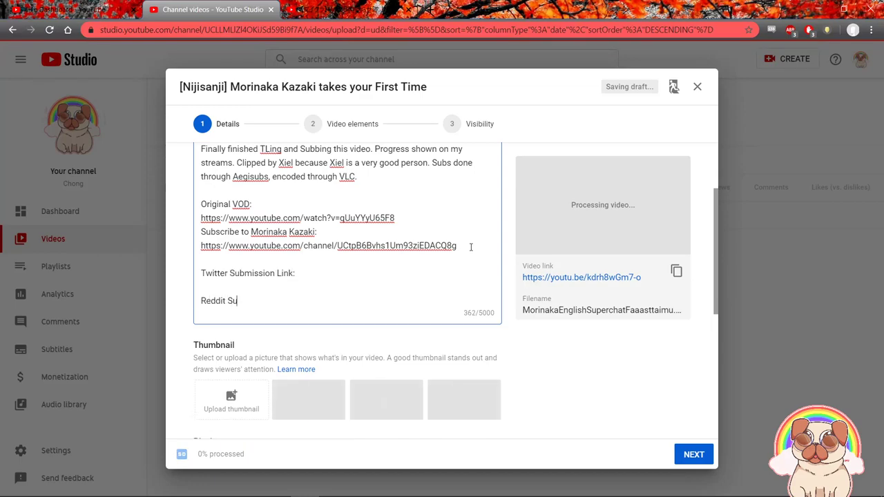
type("bmission Link:")
key("Return")
key("Return")
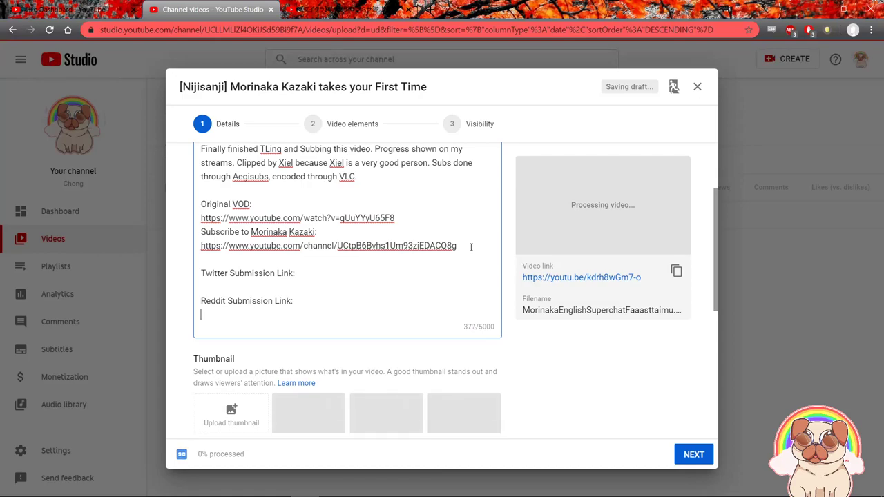
Begin a hashtag line at the end of the description with #VtuberEN and #Minecraft.
type("#Vt")
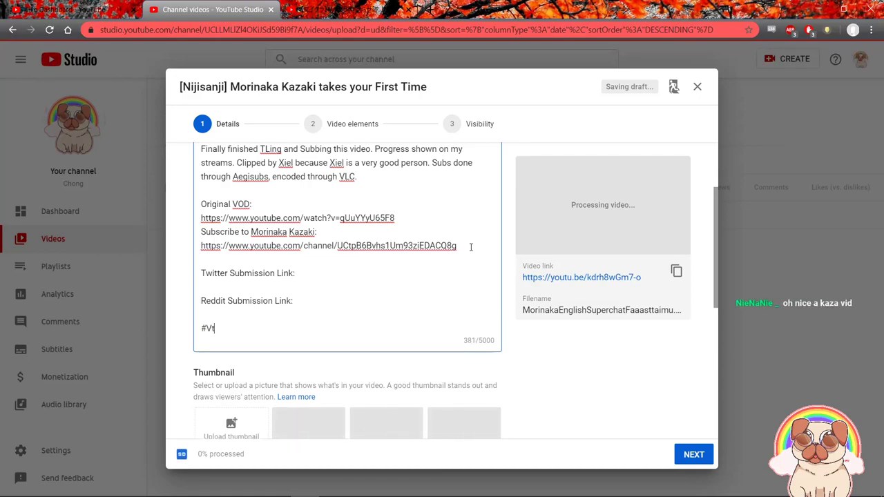
type("buer")
key("BackSpace")
key("BackSpace")
key("BackSpace")
type("uberEN #Minecraft #")
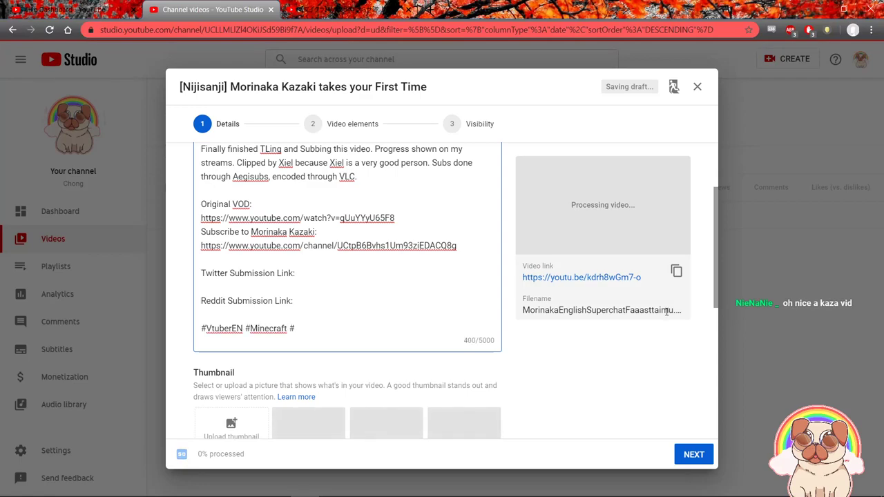
Switch the text input to Japanese and complete the third hashtag as #マイクラ.
scroll(470, 247, "down", 4)
scroll(468, 387, "up", 3)
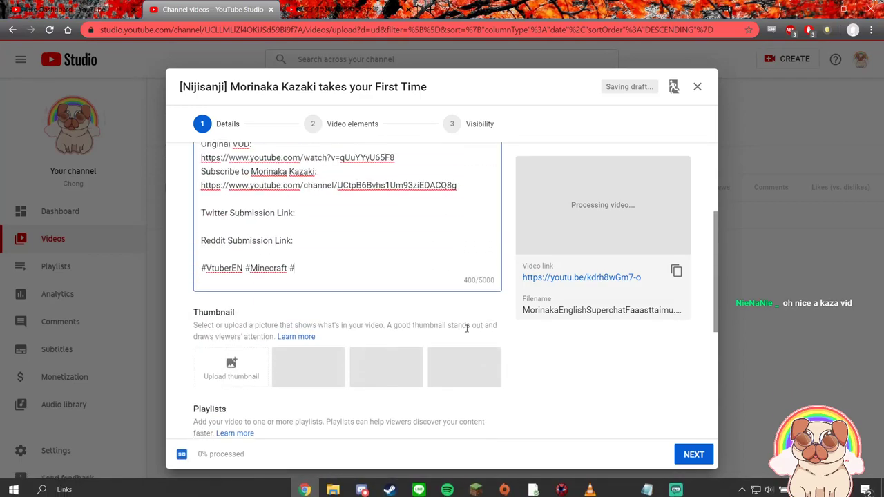
left_click(795, 486)
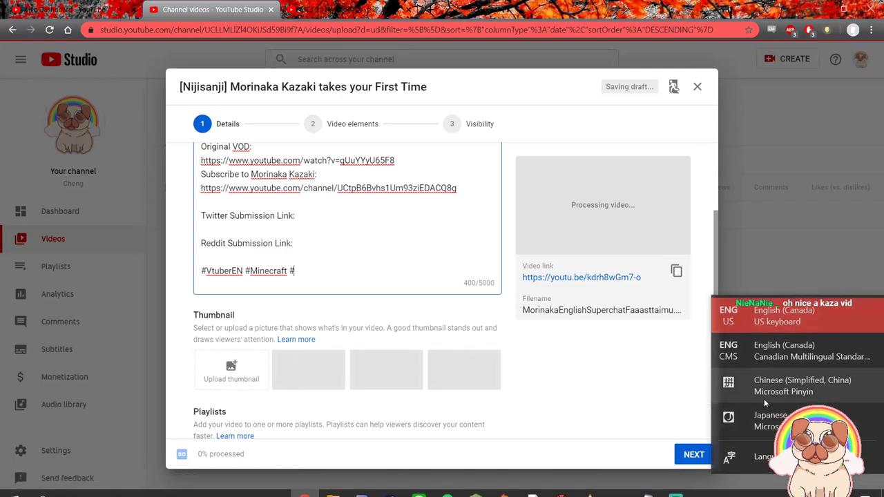
left_click(768, 418)
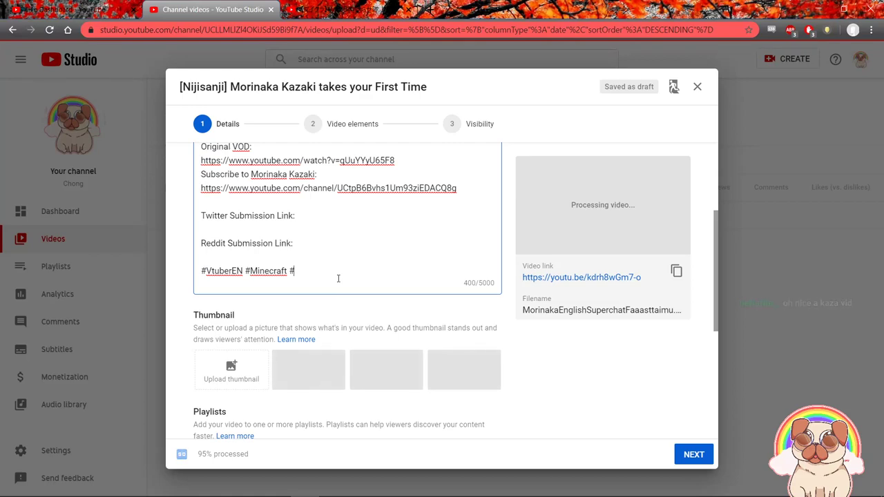
key("super+space")
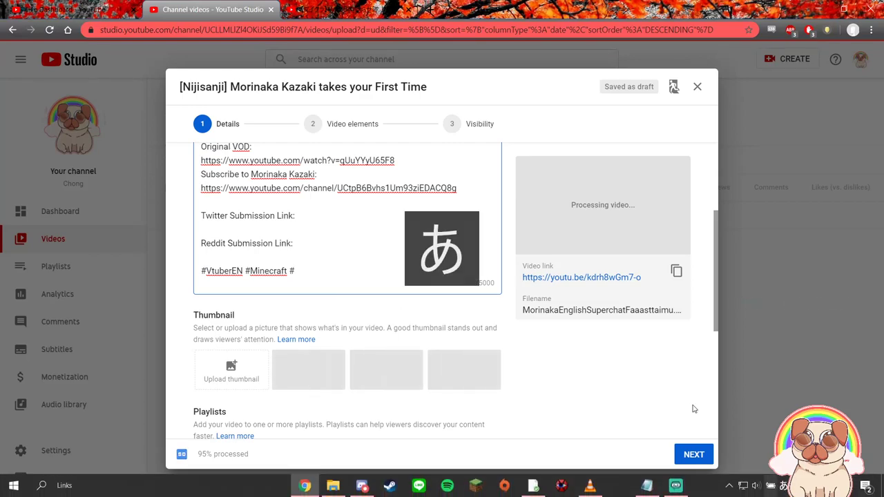
type("maikura")
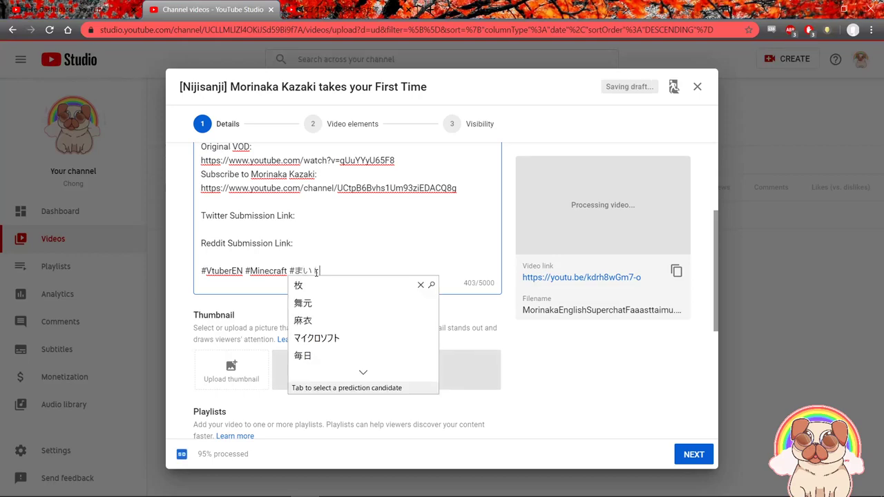
key("space")
key("Return")
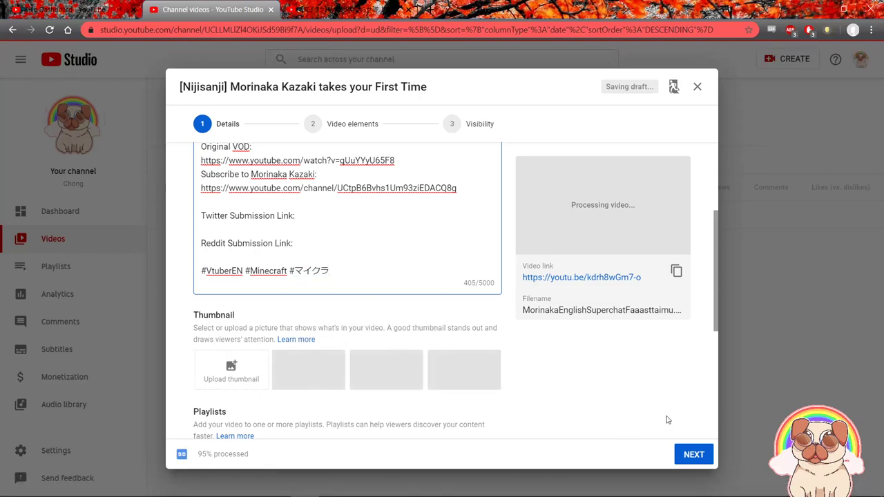
Add the hashtag #森中かざき after #マイクラ using Japanese input.
type("#")
left_click(783, 485)
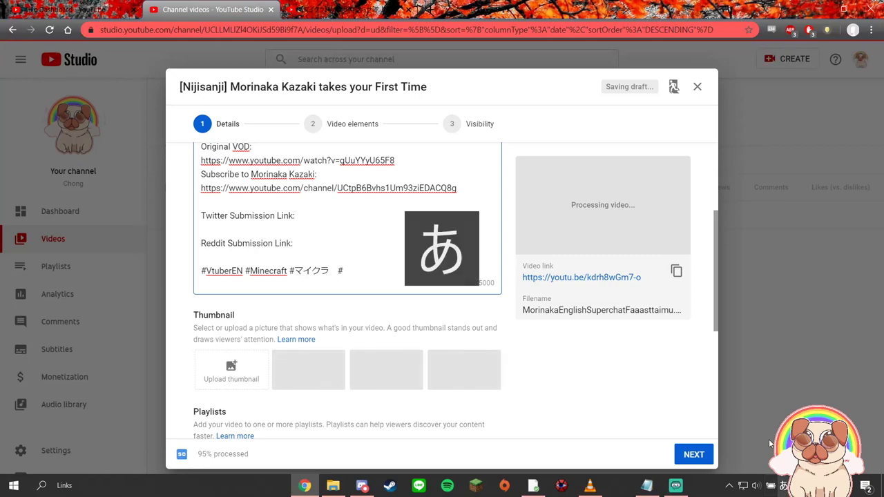
type("morinaka")
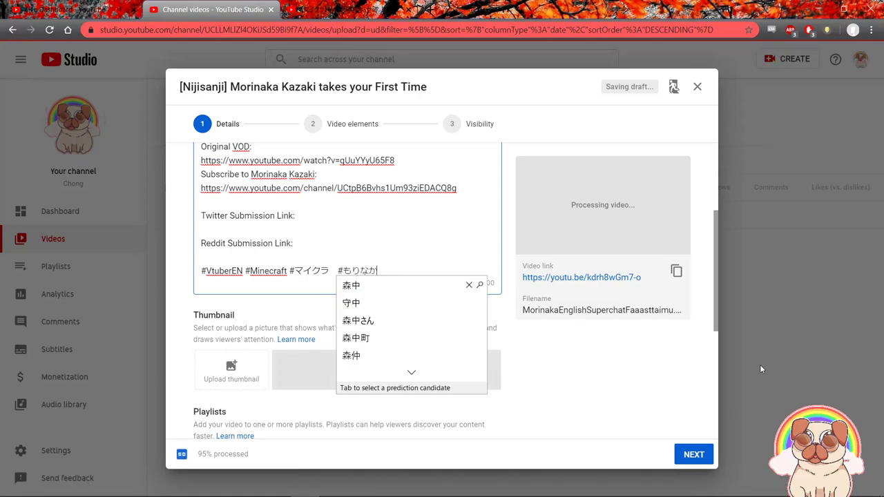
key("space")
type("kazaki")
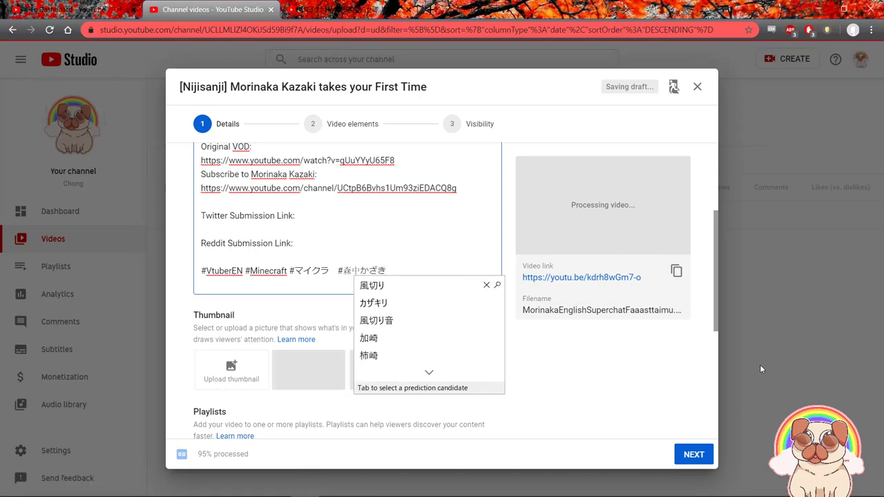
key("Return")
Copy the channel name 森中花咲 from the original stream's page and use it to correct the last hashtag to #森中花咲.
key("ctrl+Tab")
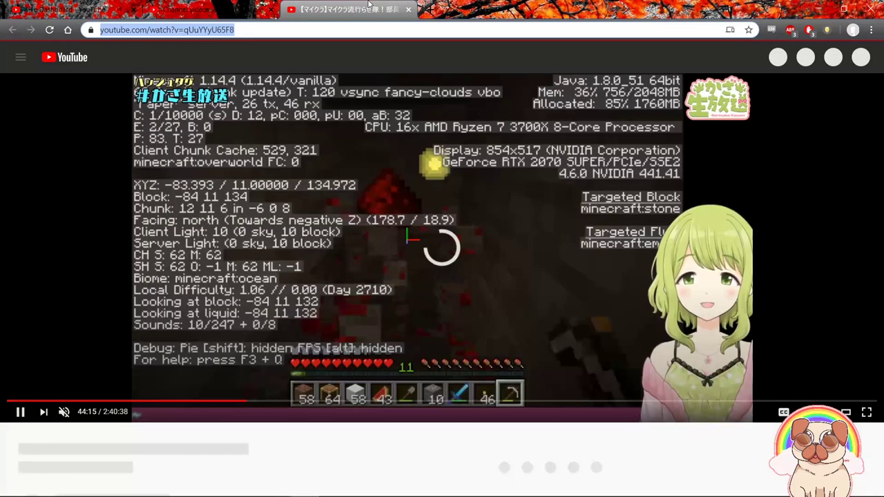
scroll(104, 310, "down", 4)
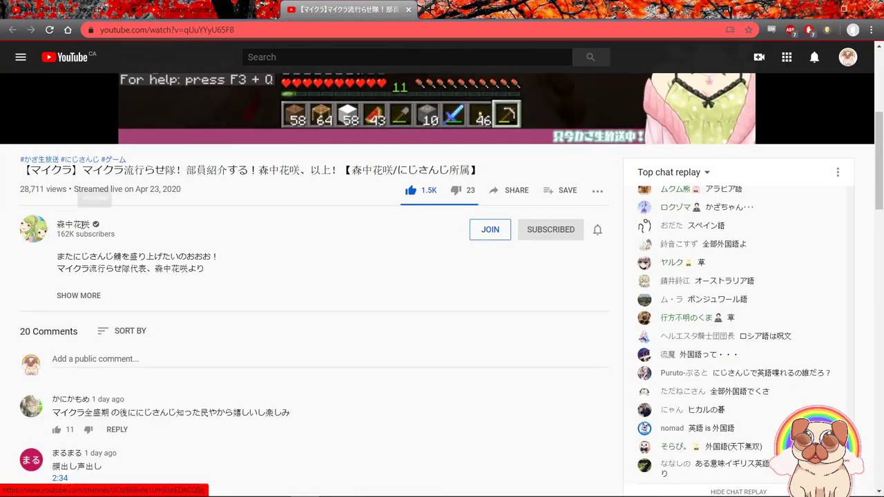
left_click_drag(99, 231, 56, 225)
key("ctrl+c")
key("ctrl+Tab")
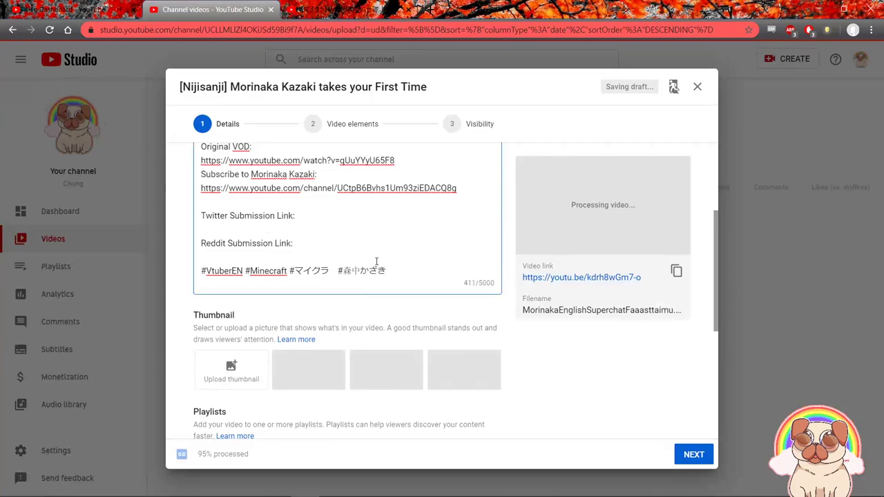
key("BackSpace")
key("BackSpace")
key("BackSpace")
key("ctrl+v")
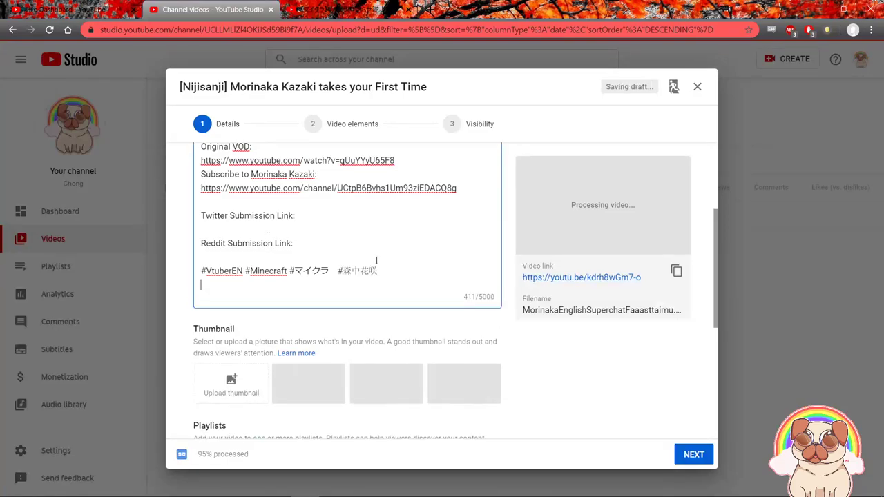
Examine the hashtags at the end of the original stream's expanded video description.
left_click(300, 5)
scroll(207, 241, "down", 3)
scroll(207, 242, "up", 2)
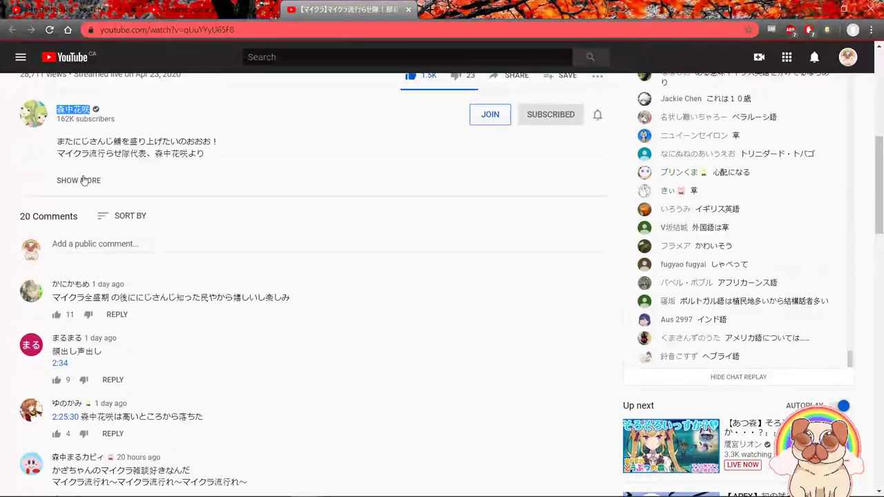
left_click(103, 182)
scroll(164, 217, "down", 7)
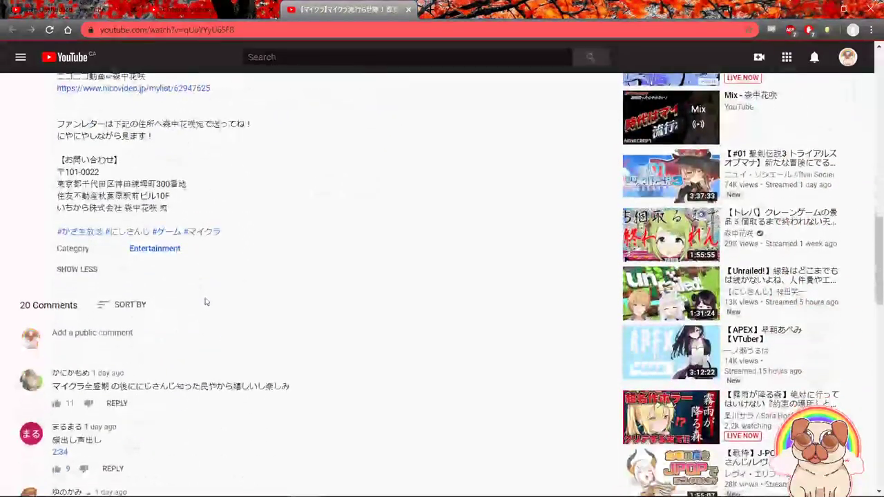
scroll(102, 356, "up", 2)
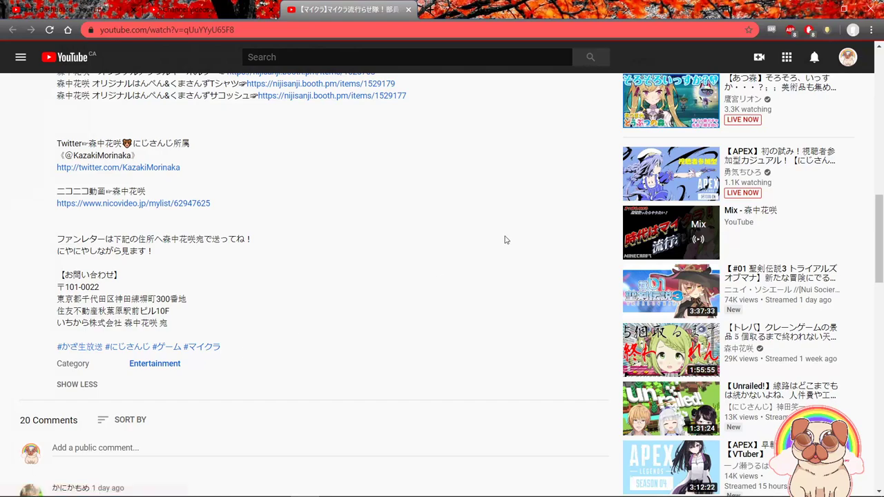
Return to the upload draft, switch the text input to English, and append the hashtag #Nijisanji after #森中花咲.
key("ctrl+shift+Tab")
key("BackSpace")
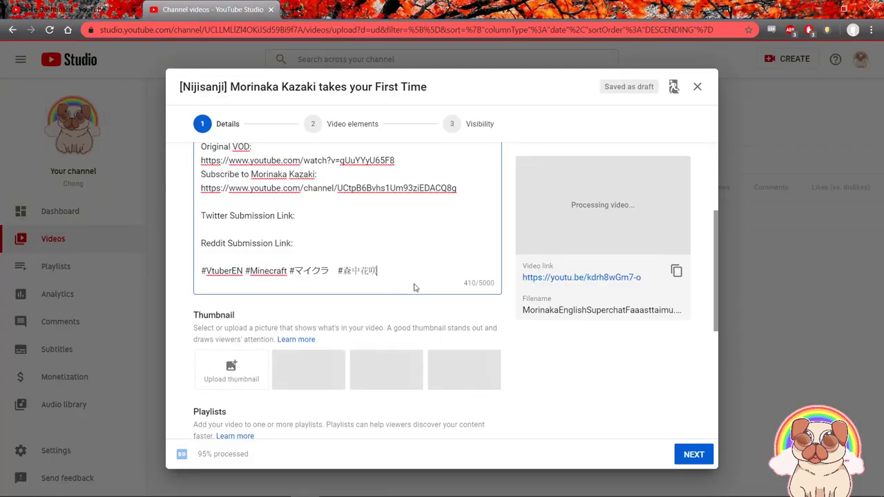
type("sa")
key("BackSpace")
left_click(783, 493)
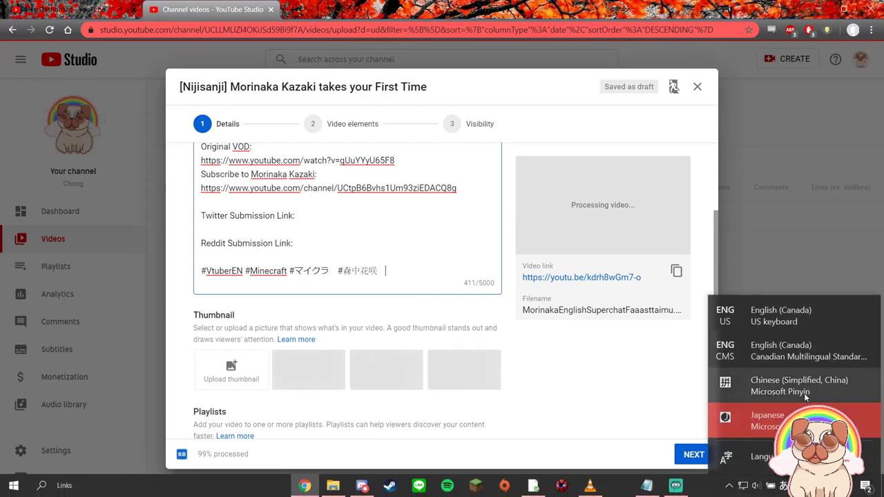
left_click(801, 359)
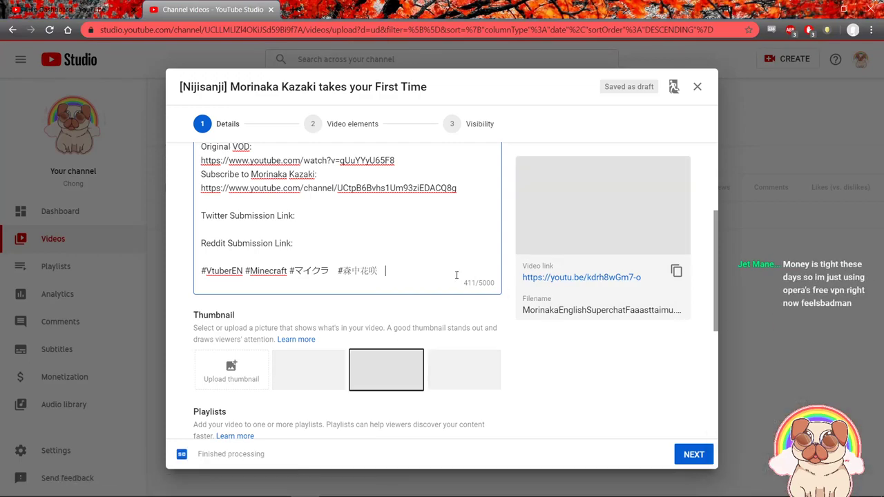
type("Nijisanji")
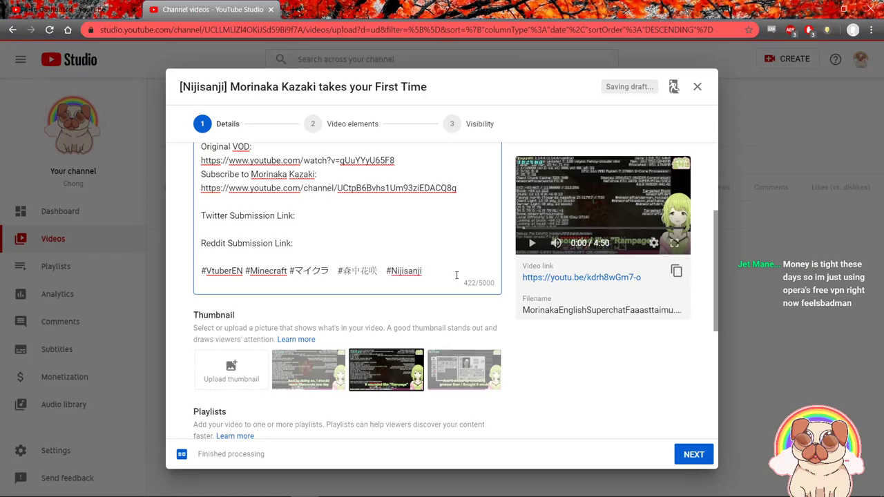
Add the video to the Misc. TLs playlist, mark it as not made for kids, and continue to the video elements.
scroll(368, 367, "down", 3)
scroll(250, 241, "up", 2)
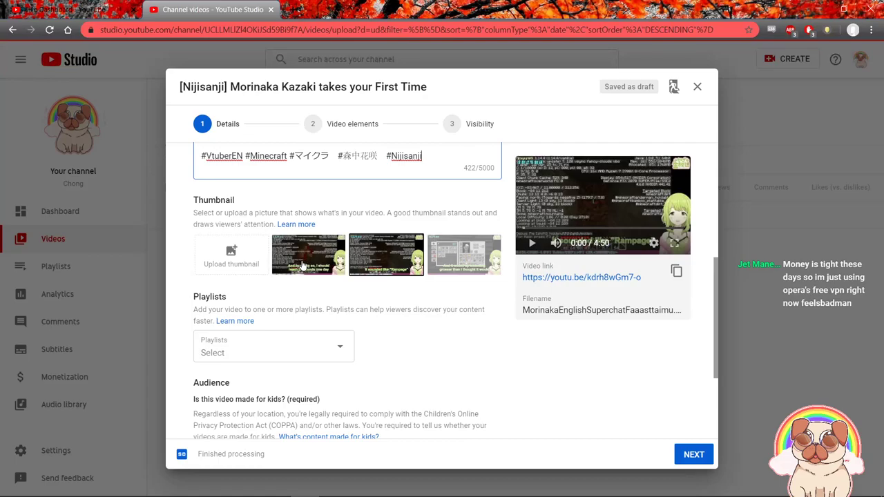
scroll(413, 266, "down", 2)
left_click(319, 244)
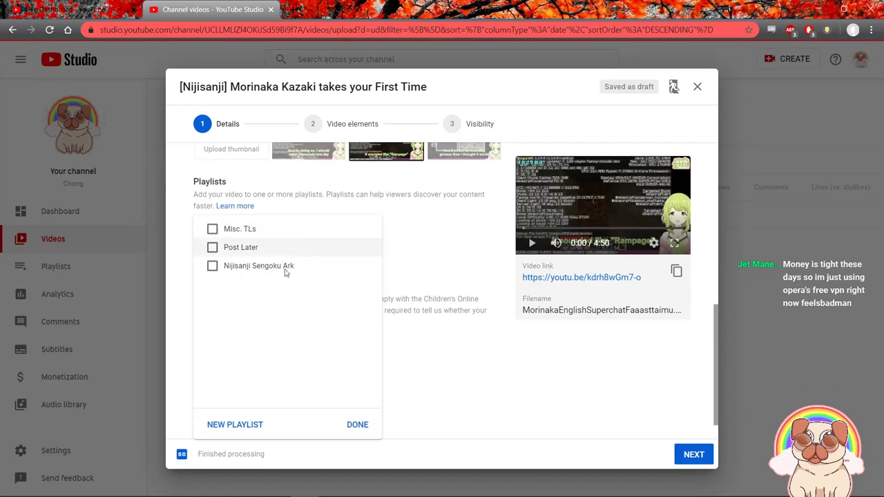
left_click(276, 228)
left_click(356, 424)
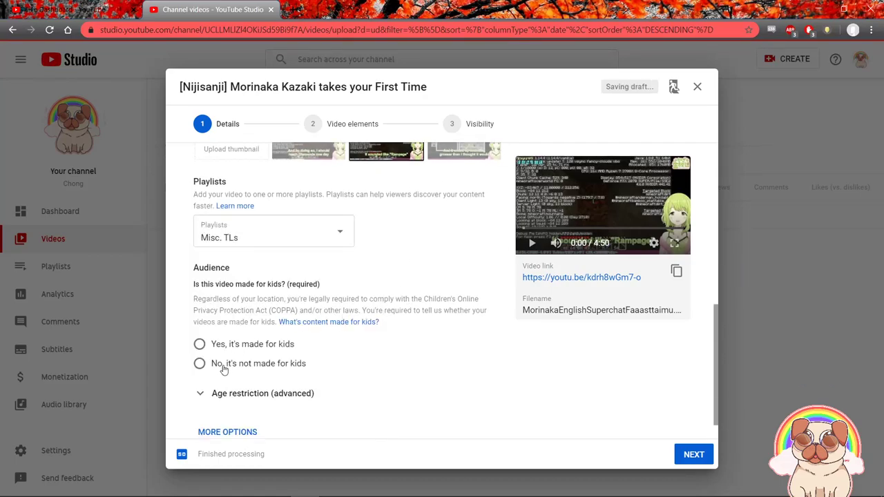
scroll(345, 345, "down", 1)
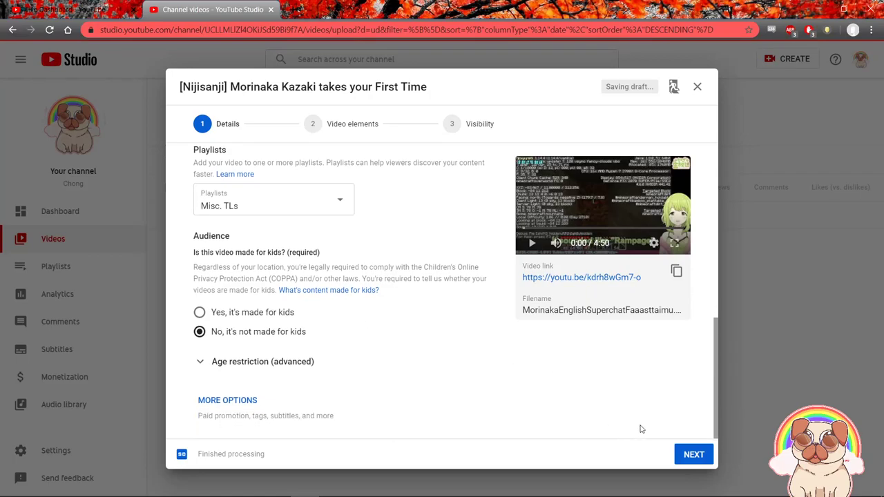
left_click(687, 453)
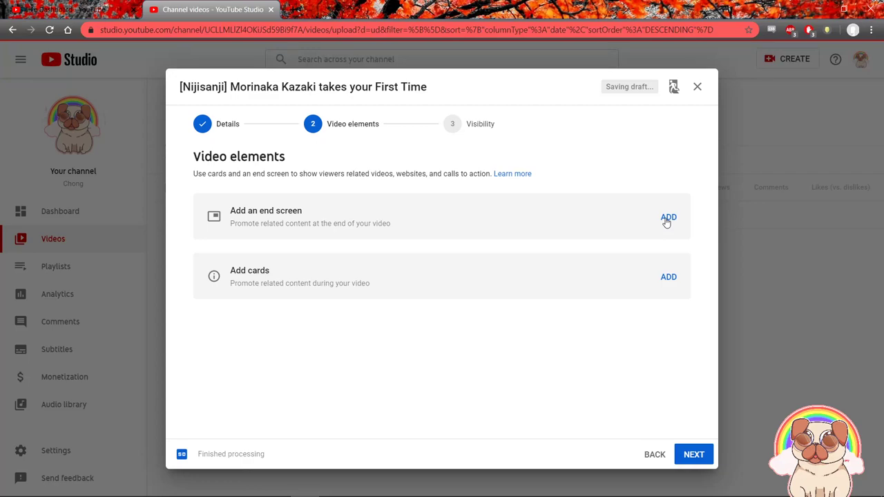
Start an end screen from the first one-video, one-subscribe template and delete its subscribe element.
left_click(668, 217)
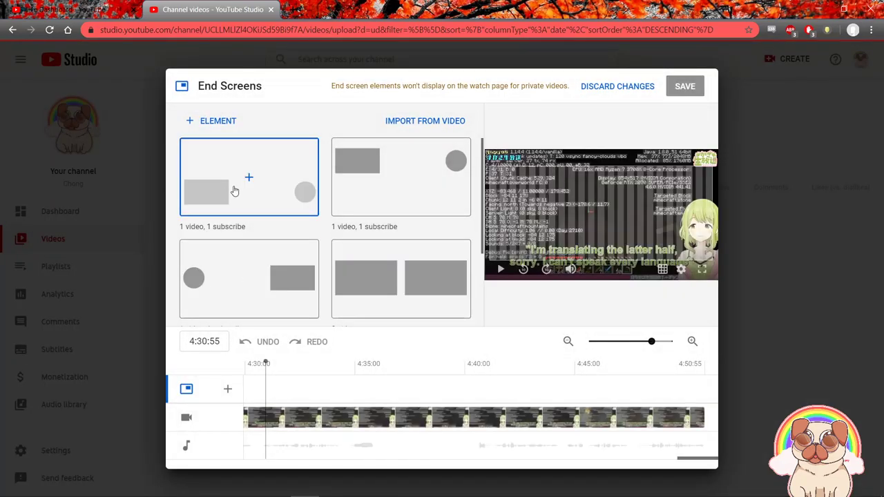
left_click(235, 191)
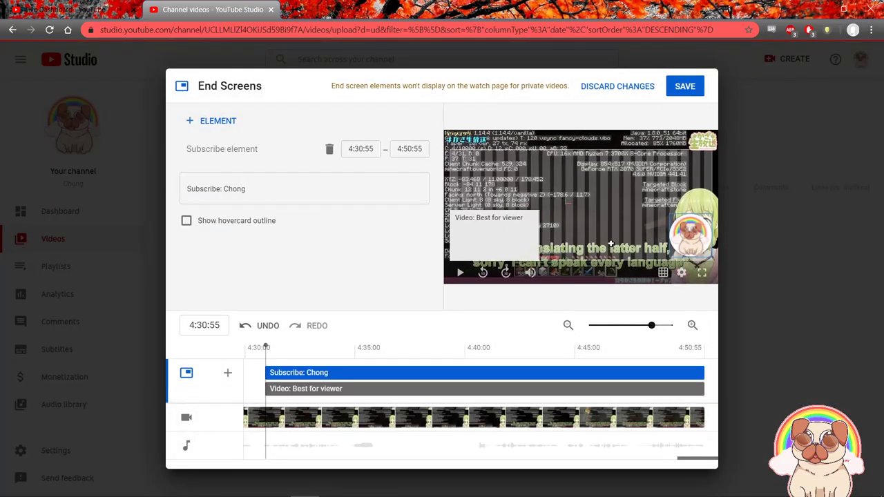
left_click(328, 149)
Add an end screen channel element for 森中花咲, searching for "morinaka", and enter the custom message "Subscribe".
left_click(202, 121)
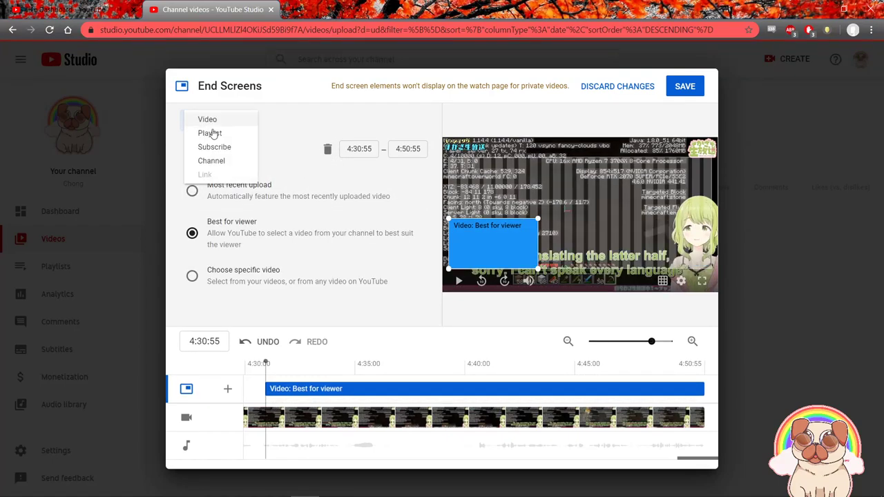
left_click(221, 161)
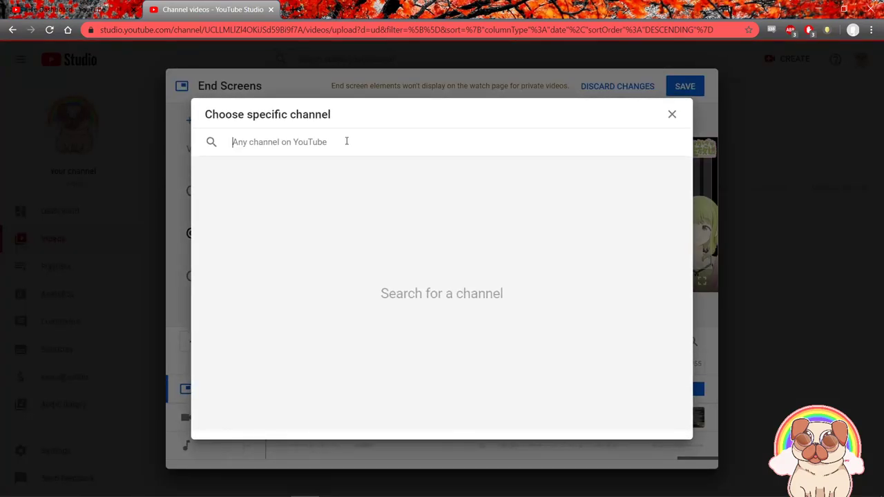
type("morinaka")
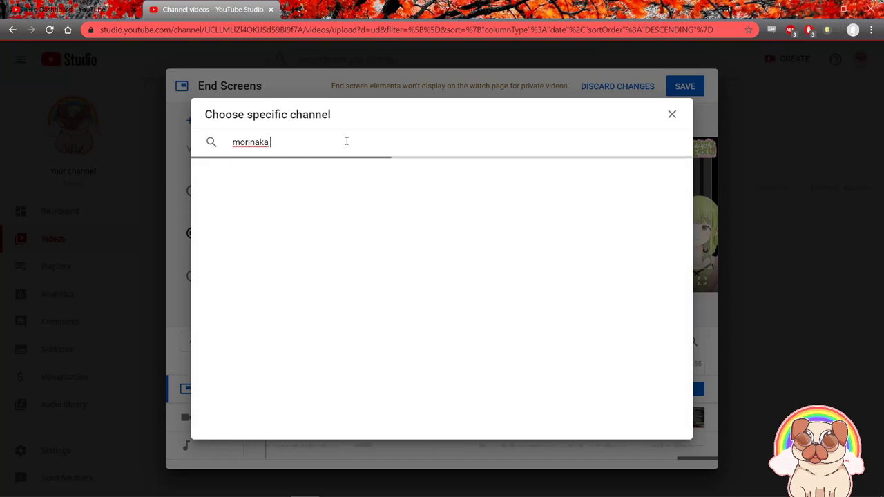
left_click(269, 201)
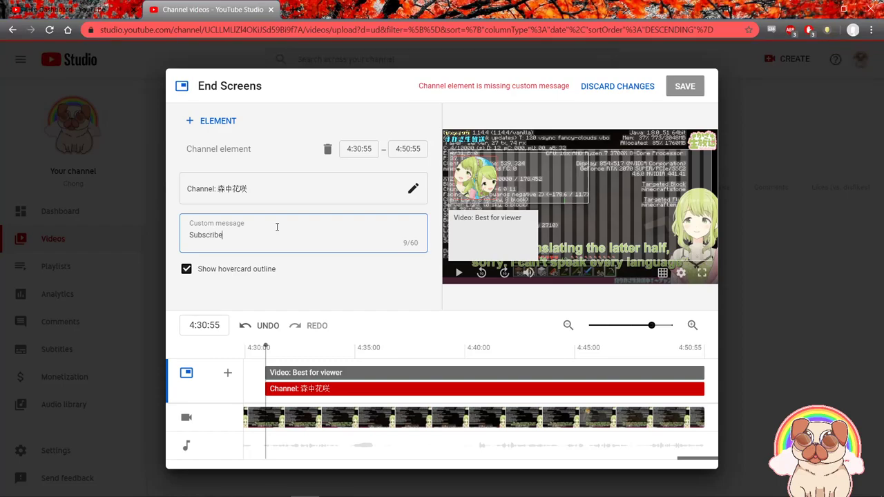
Delete the "Best for viewer" video element from the end screen and open the choice of new element types.
left_click(473, 238)
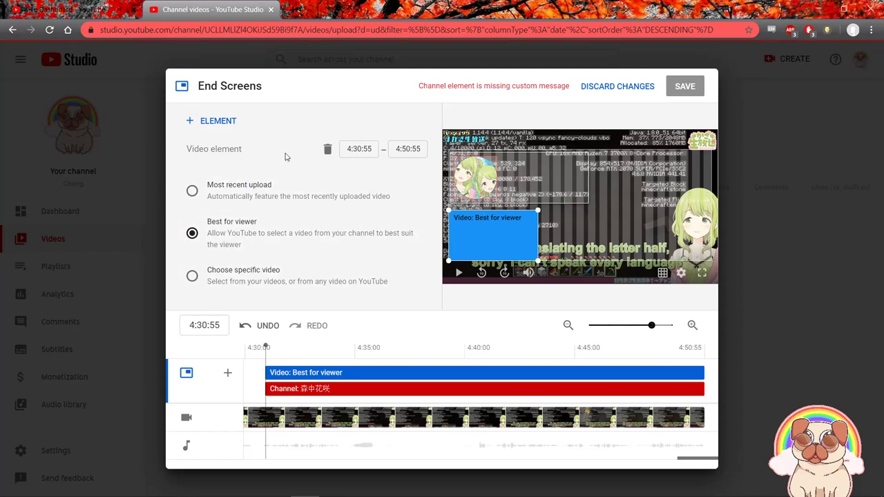
left_click(328, 148)
left_click(191, 120)
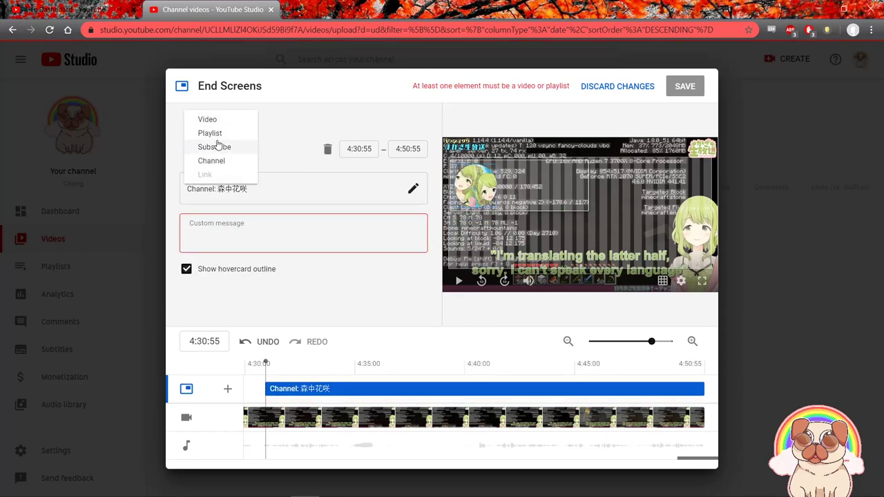